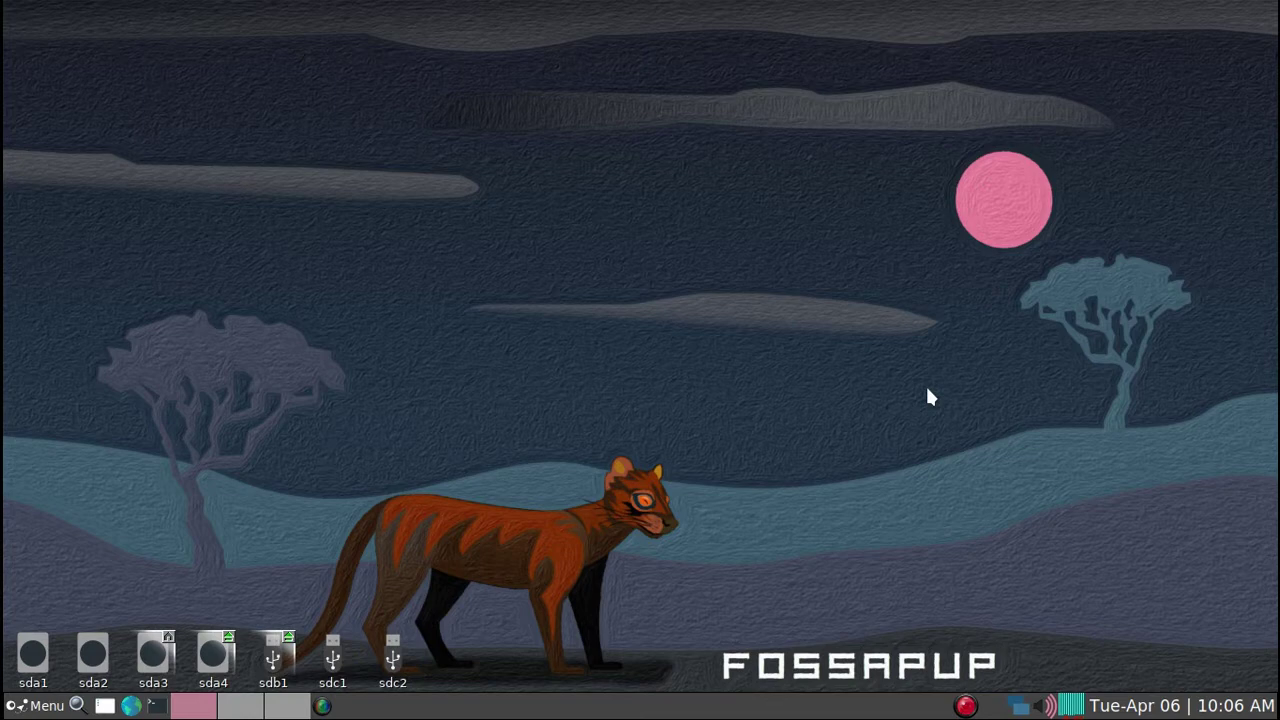
Open a terminal and launch the Geany text editor from it with the command geany
key("ctrl+alt+t")
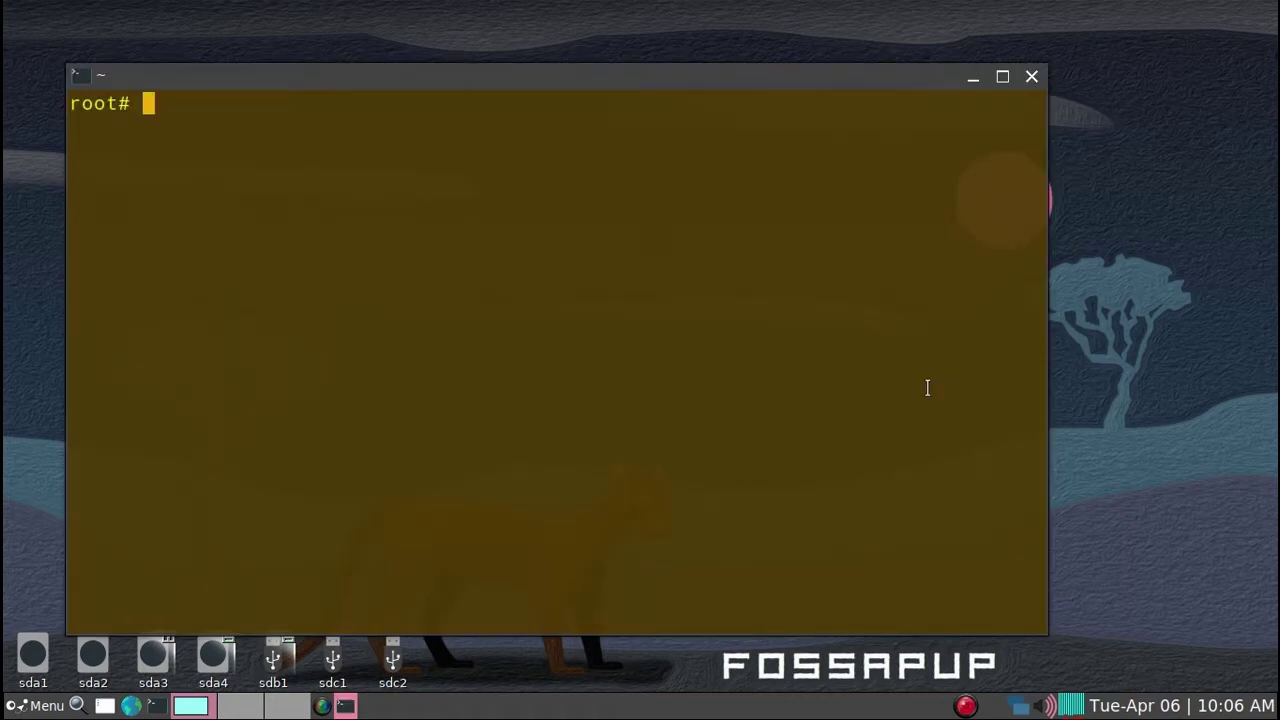
type("geany")
key("Return")
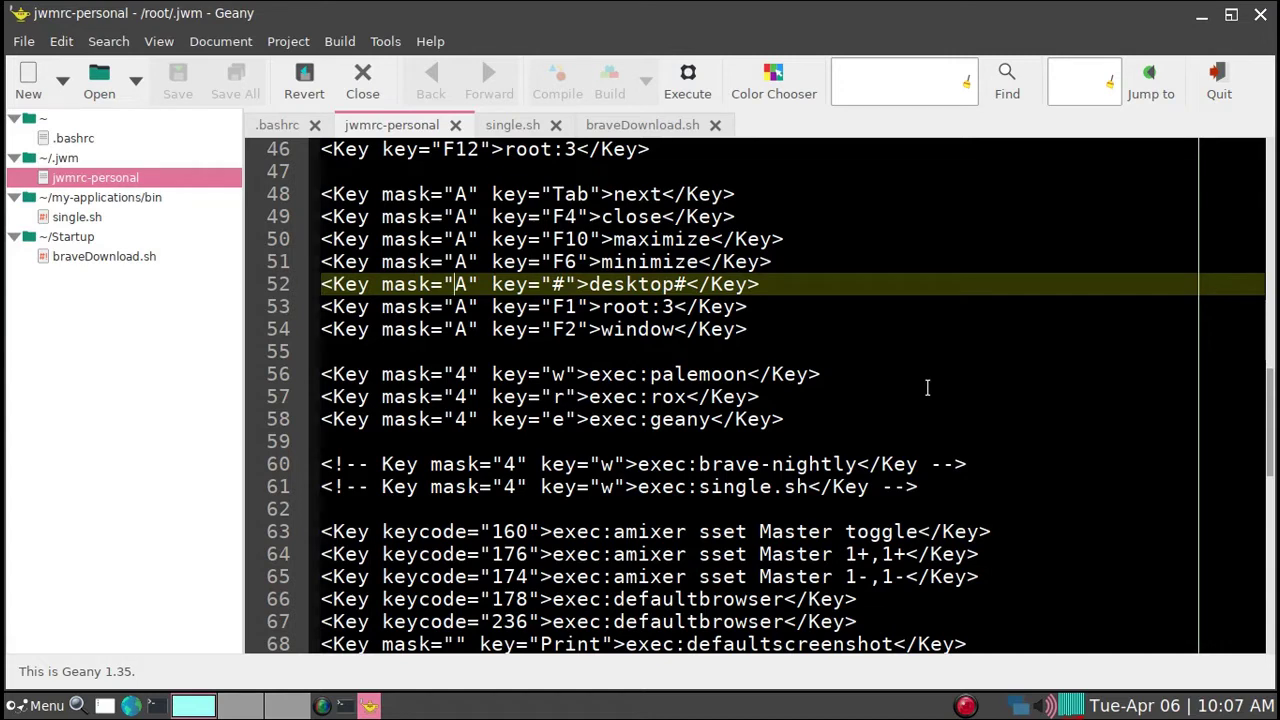
Open the hidden .jwmrc file from the home folder in the editor for viewing and close it again
key("ctrl+shift+v")
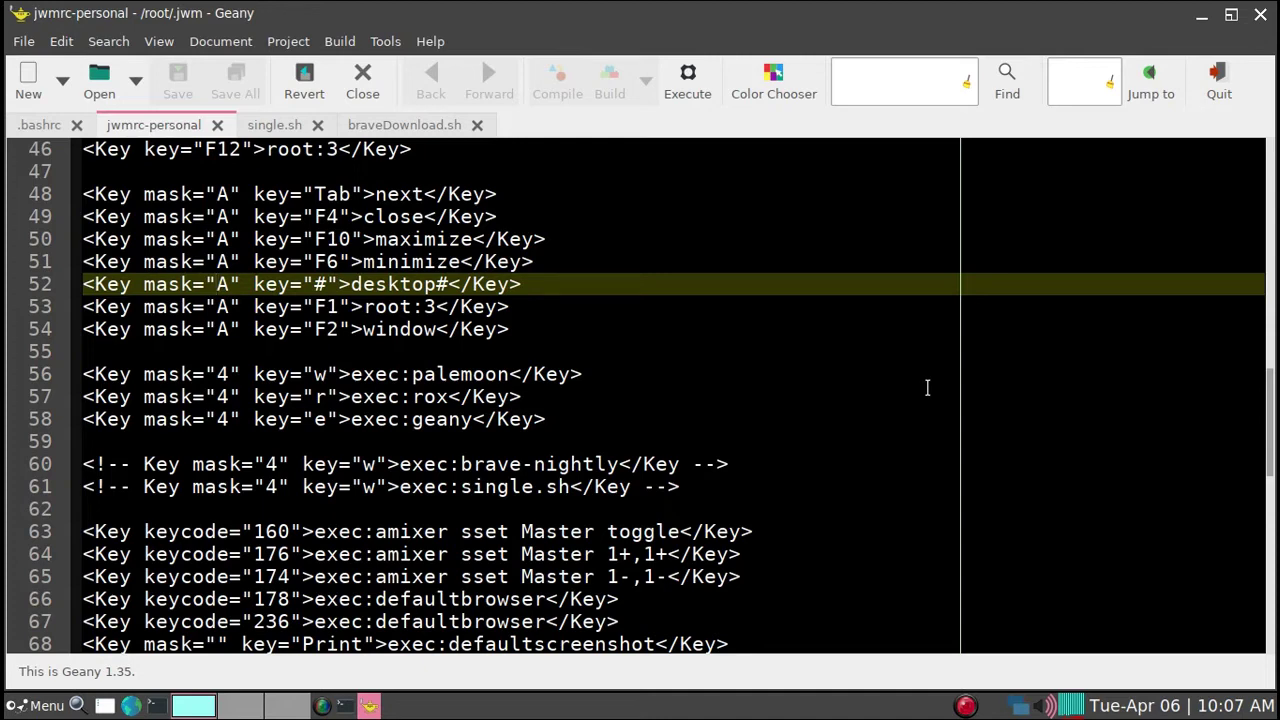
key("super+r")
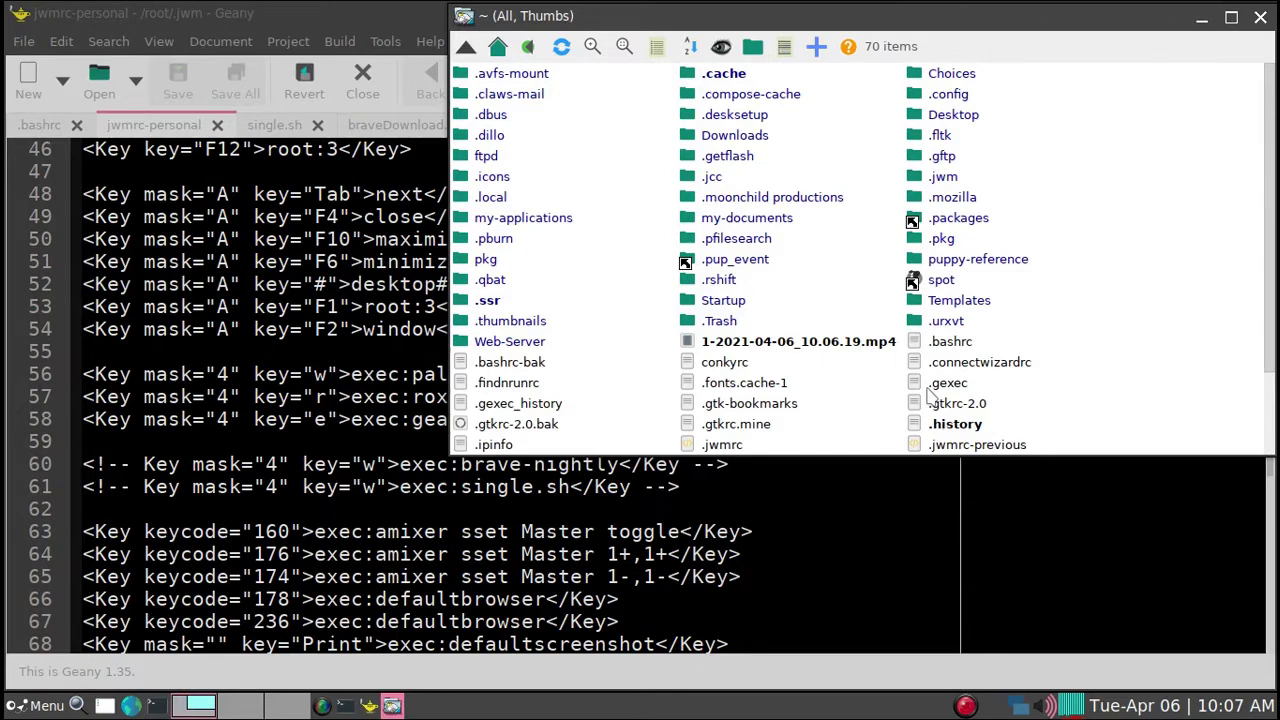
key("ctrl+h")
key("ctrl+h")
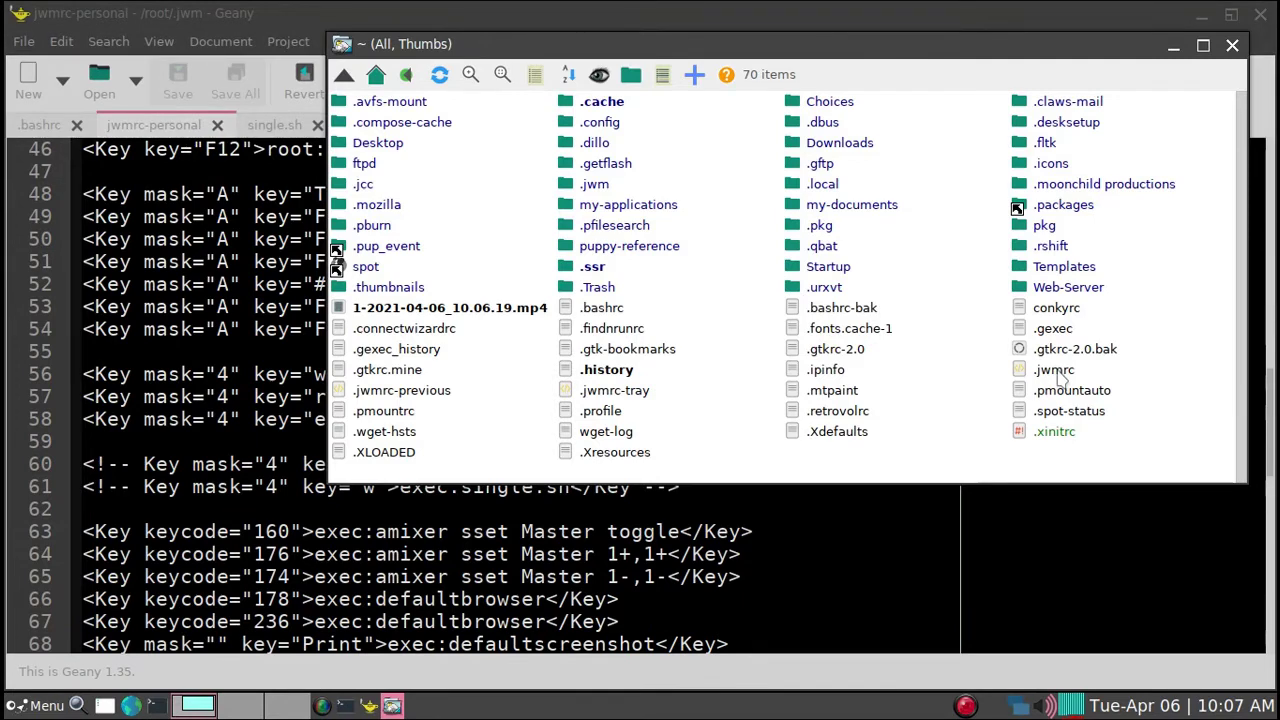
left_click_drag(1058, 378, 828, 522)
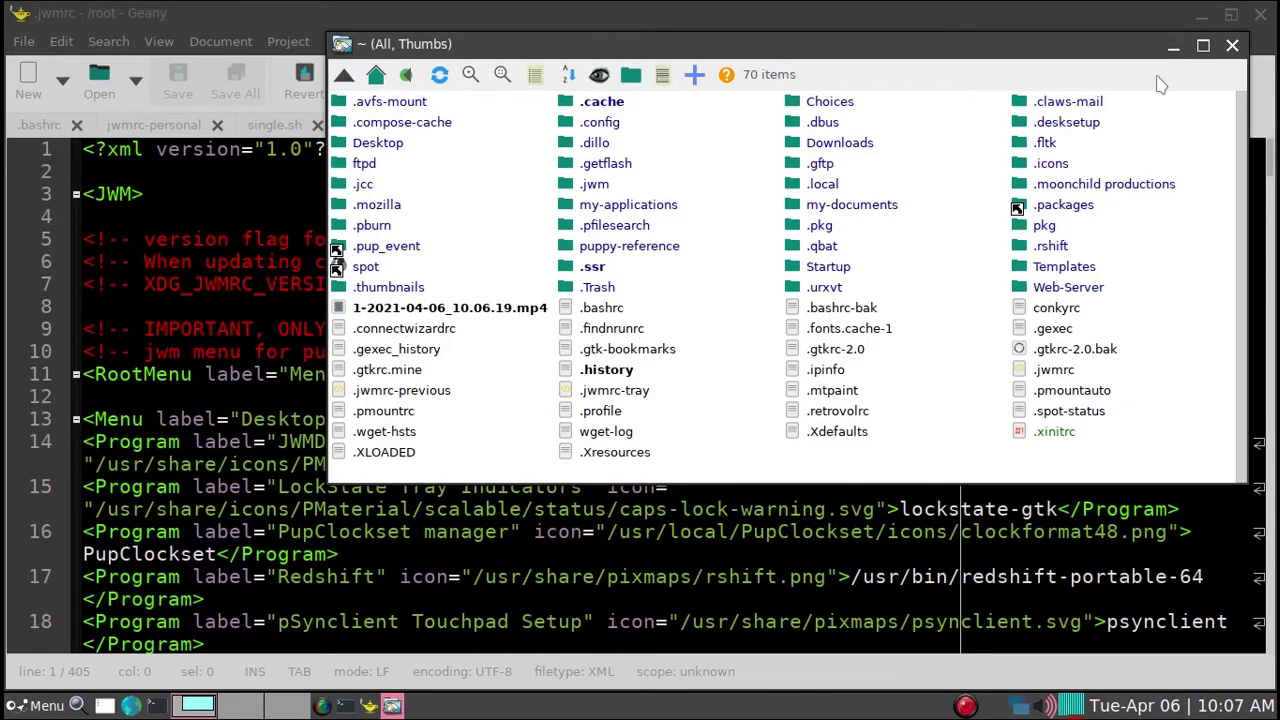
left_click(1232, 46)
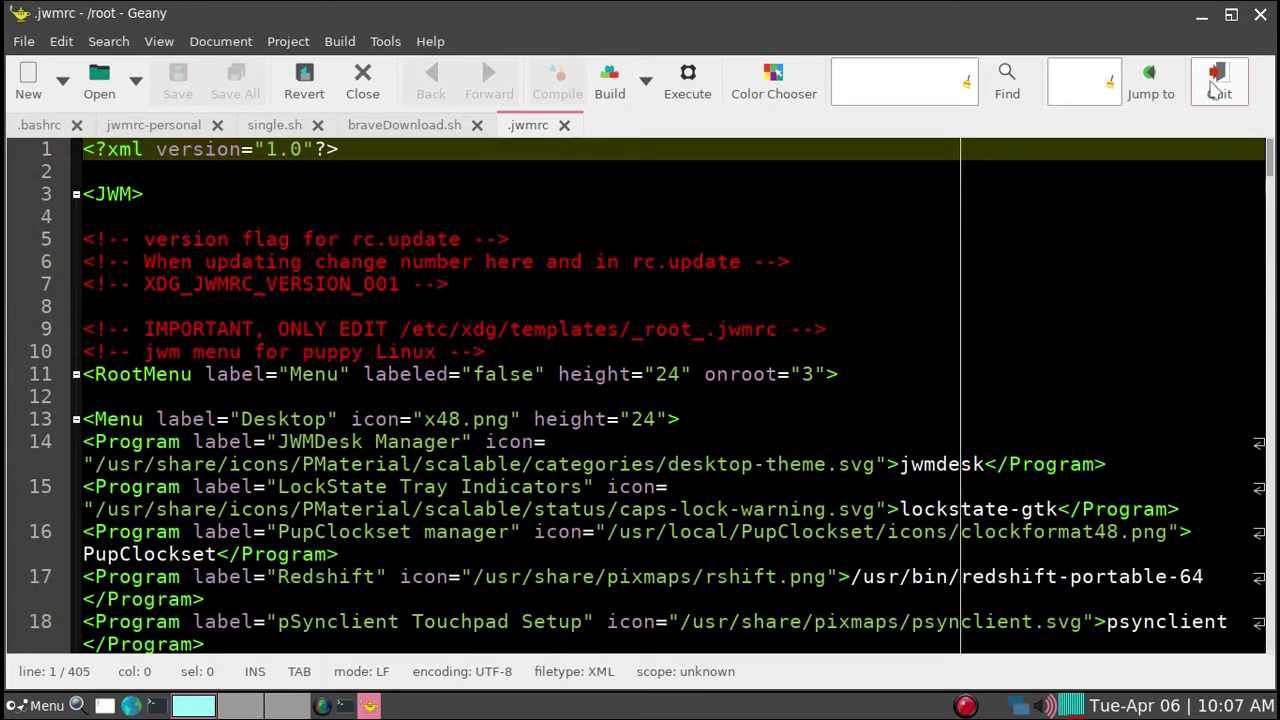
key("ctrl+shift+h")
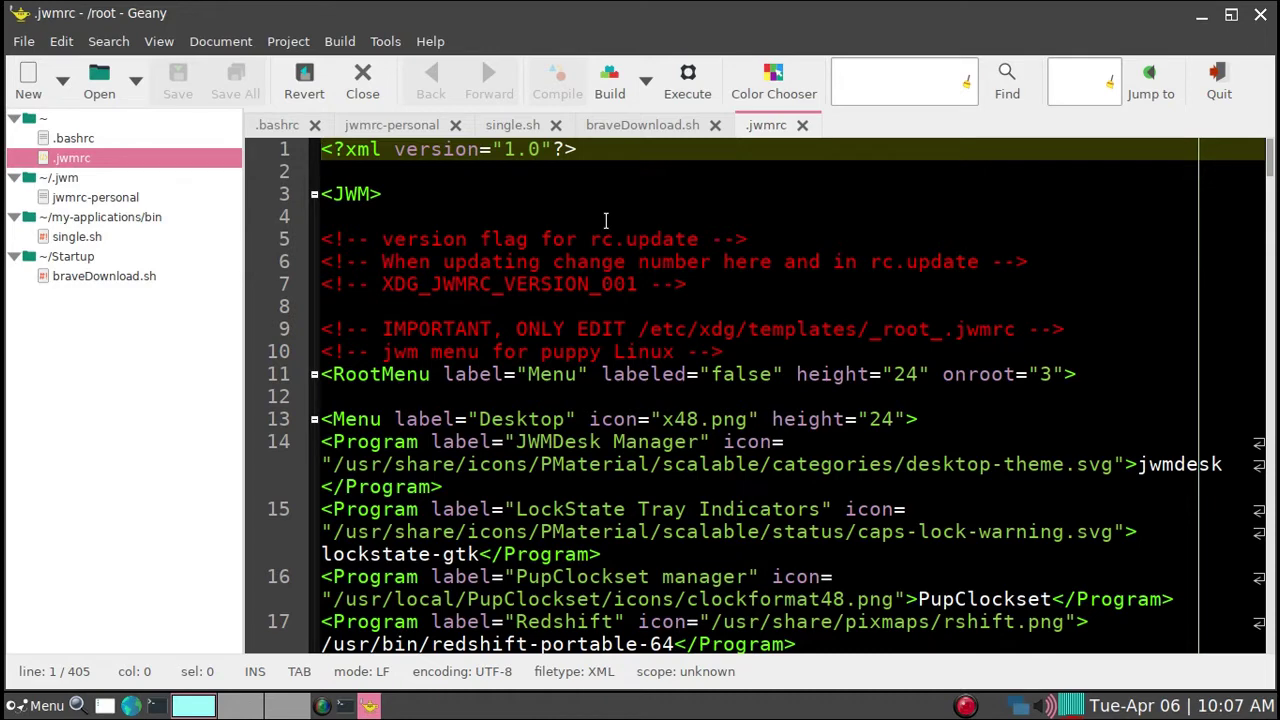
key("ctrl+w")
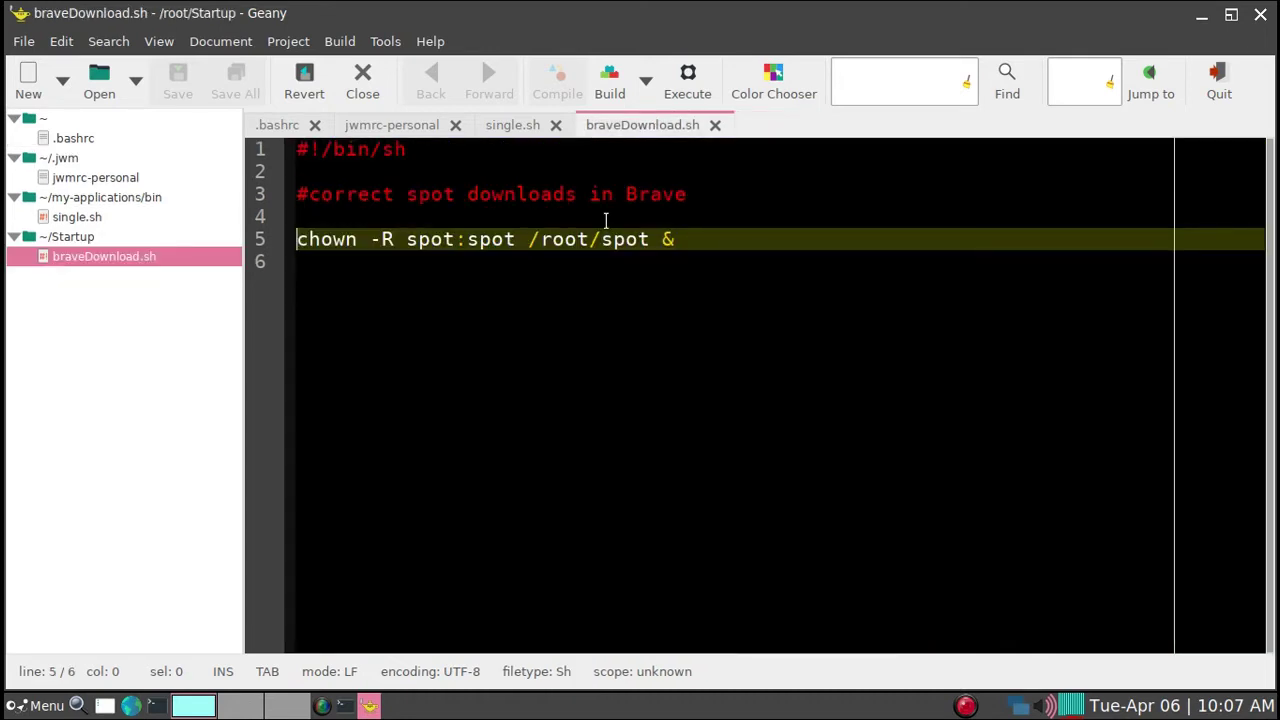
Uncomment the x, la and ll aliases on lines 17 to 19 of .bashrc and save the file
left_click(66, 139)
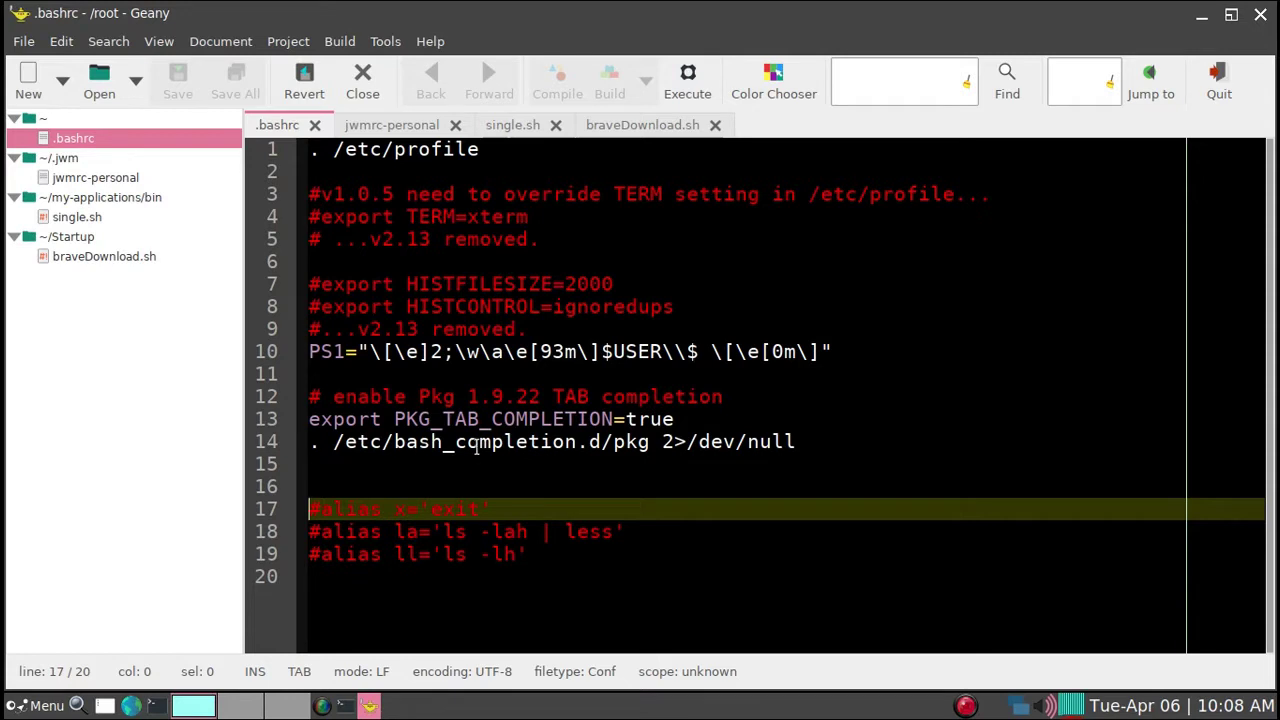
key("Delete")
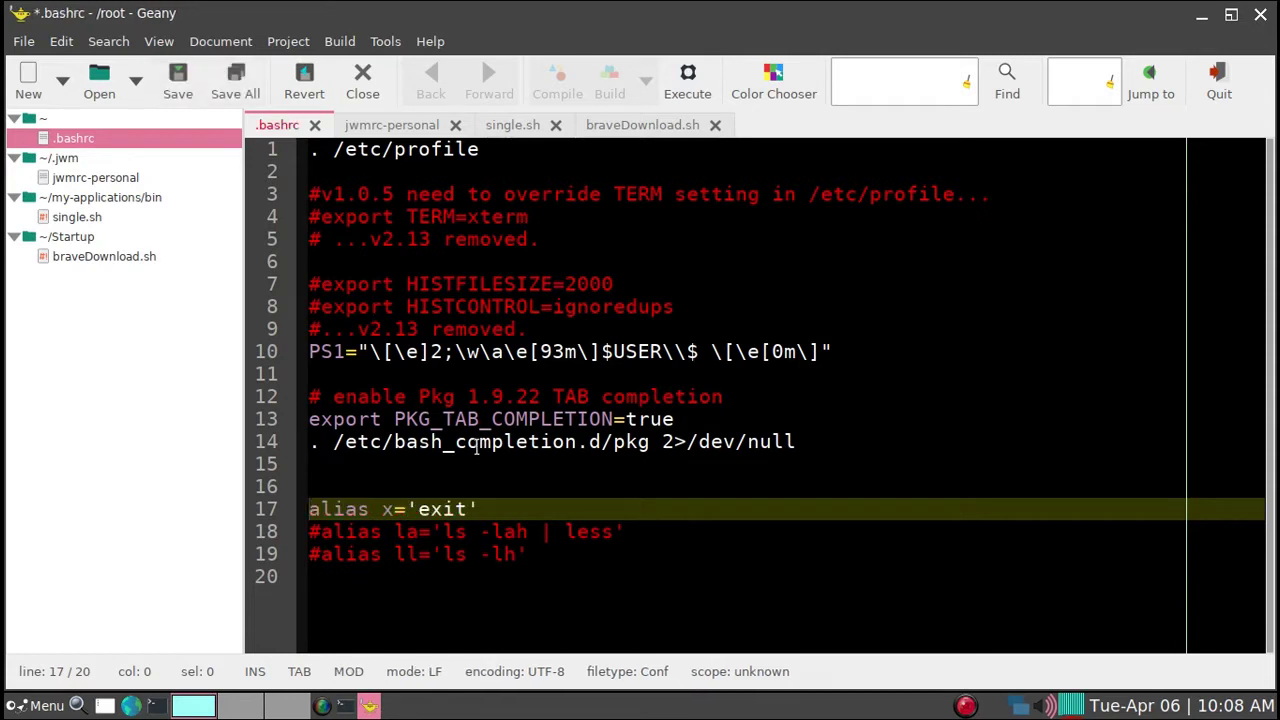
key("Down")
key("Delete")
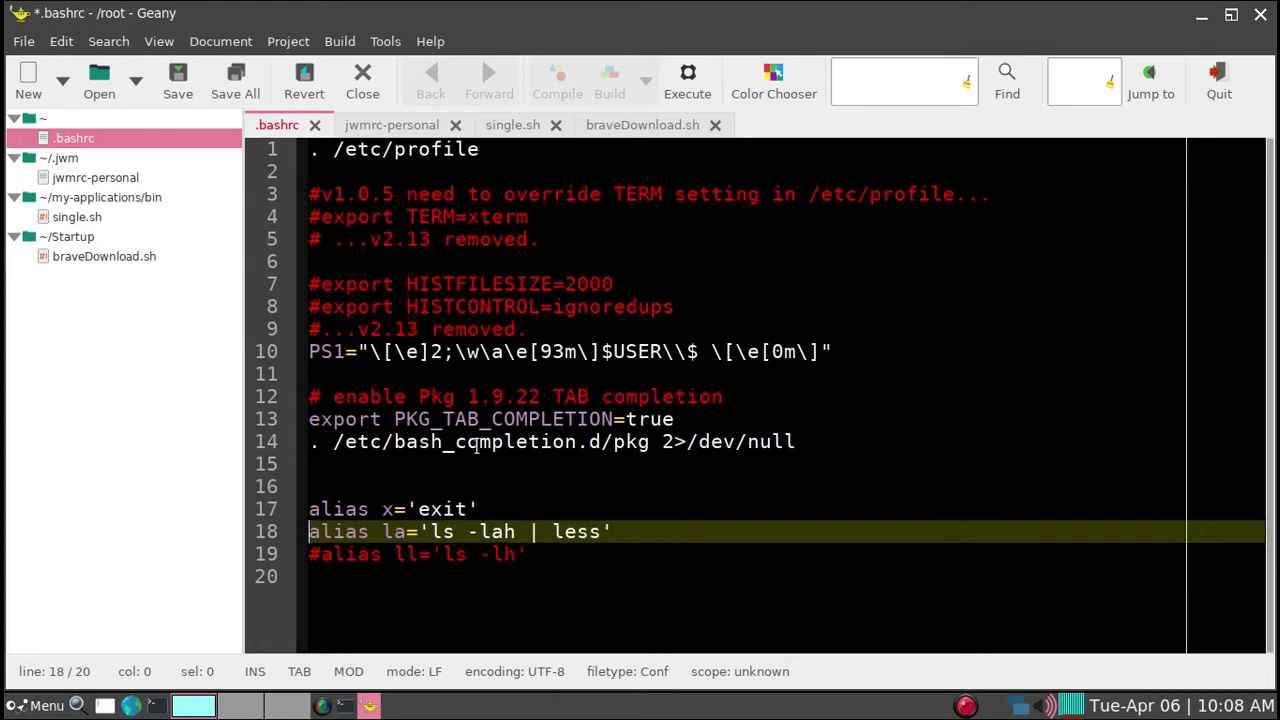
key("Down")
key("Delete")
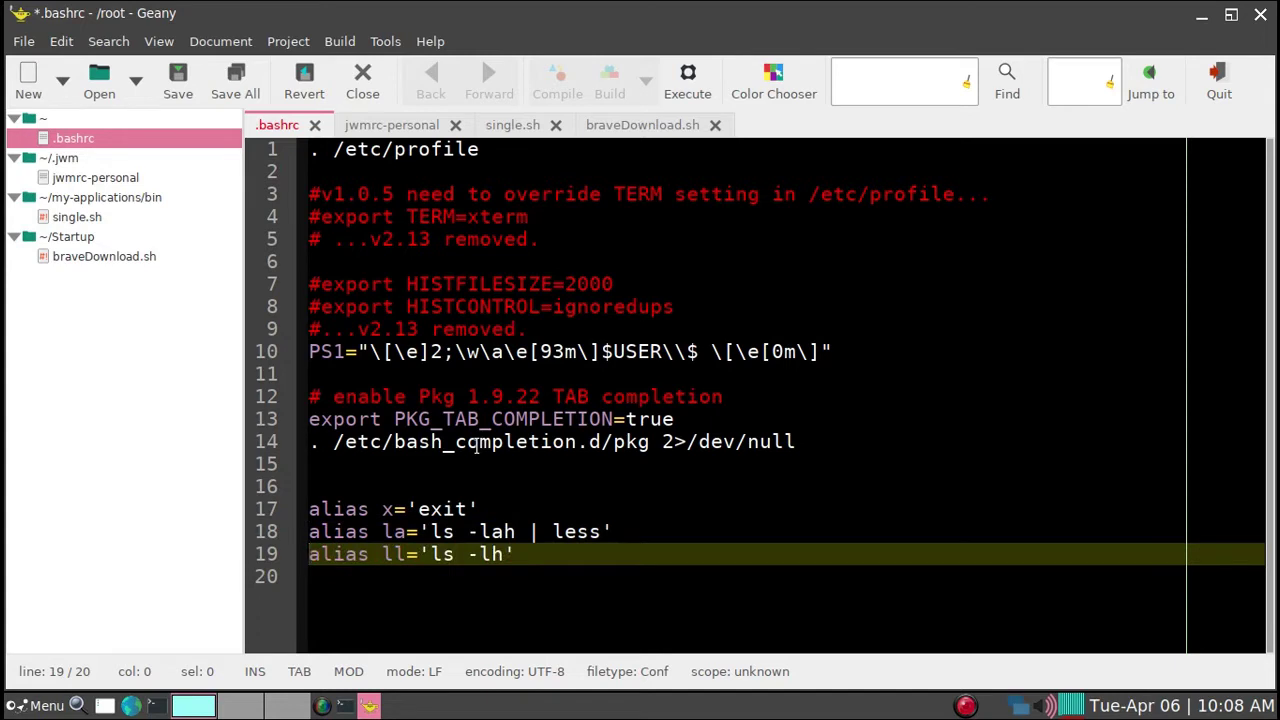
key("alt+f")
key("s")
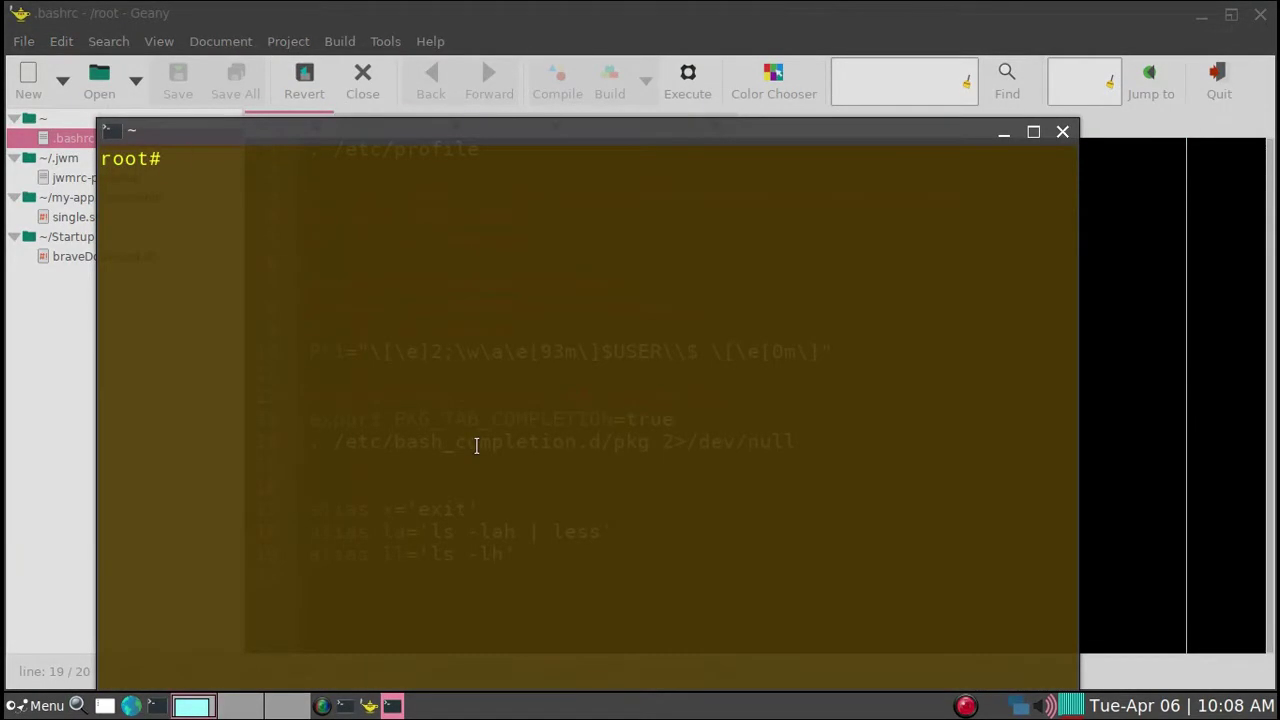
Test the aliases in a new terminal by running ll and closing the terminal with x
type("exit")
type("ll")
key("Return")
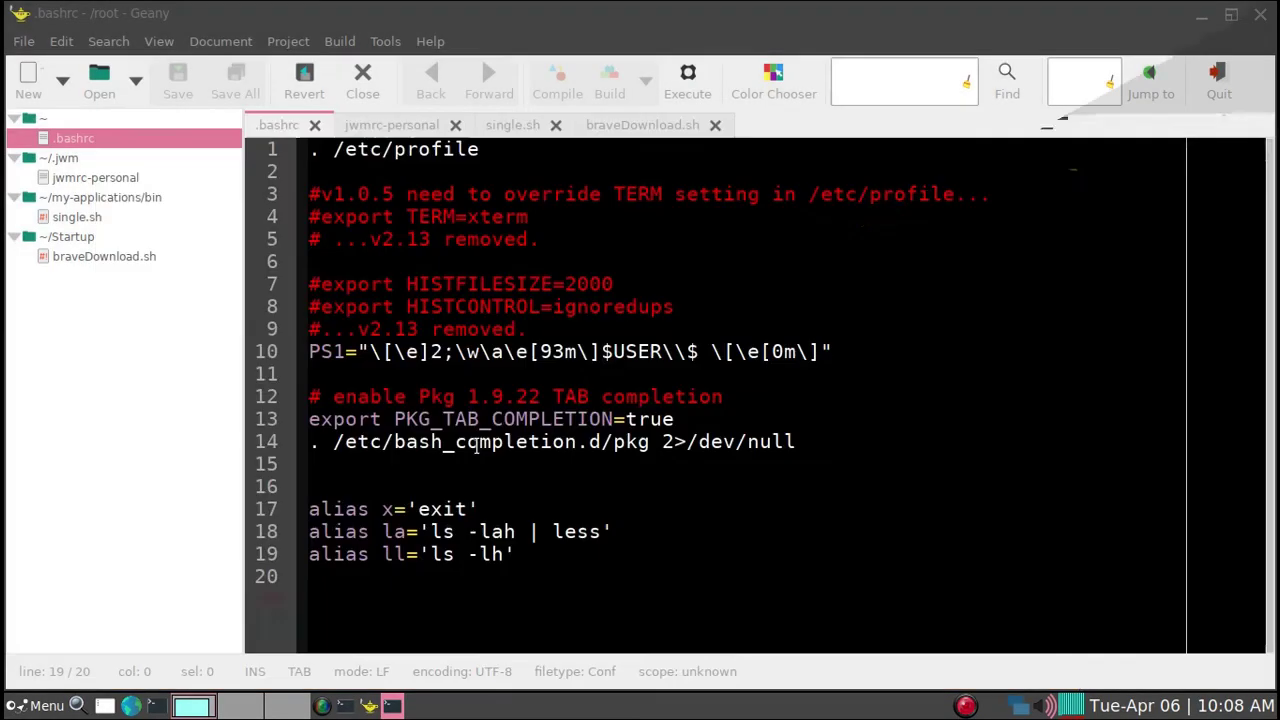
type("x")
key("Return")
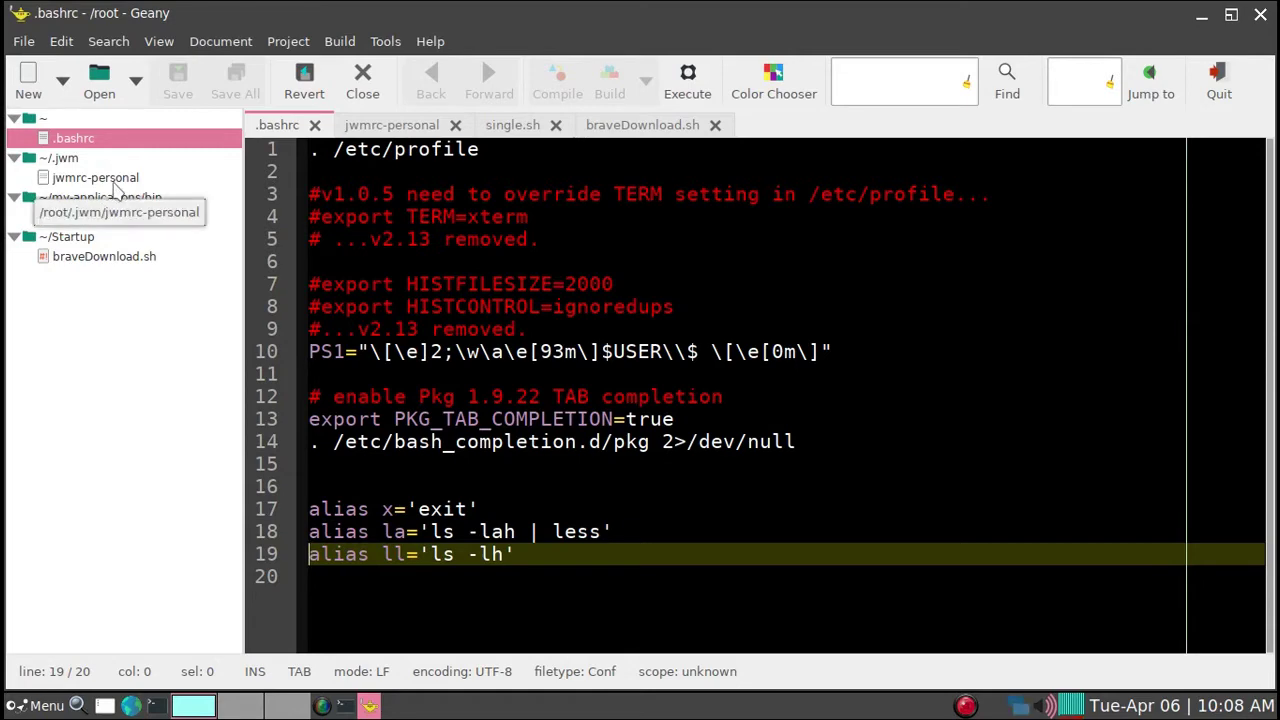
Show jwmrc-personal in the editor, find the file in the ~/.jwm folder with the file manager, and minimise the file manager
left_click(113, 184)
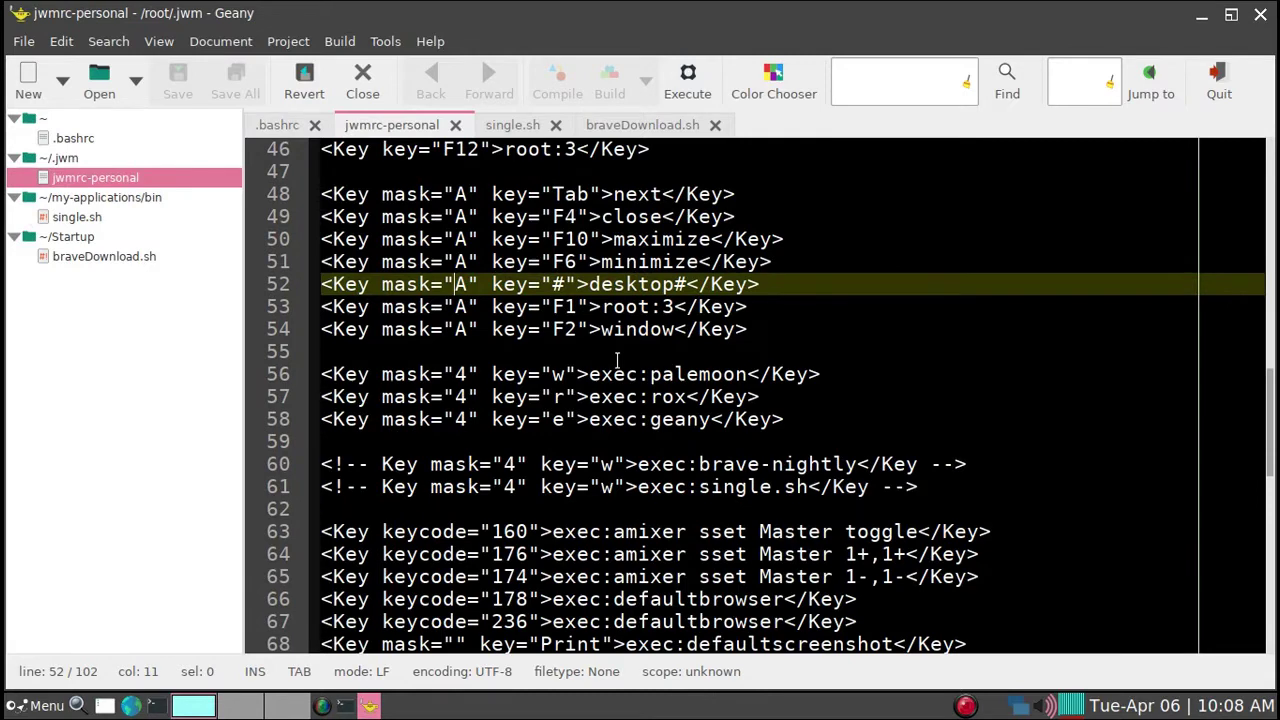
key("super+r")
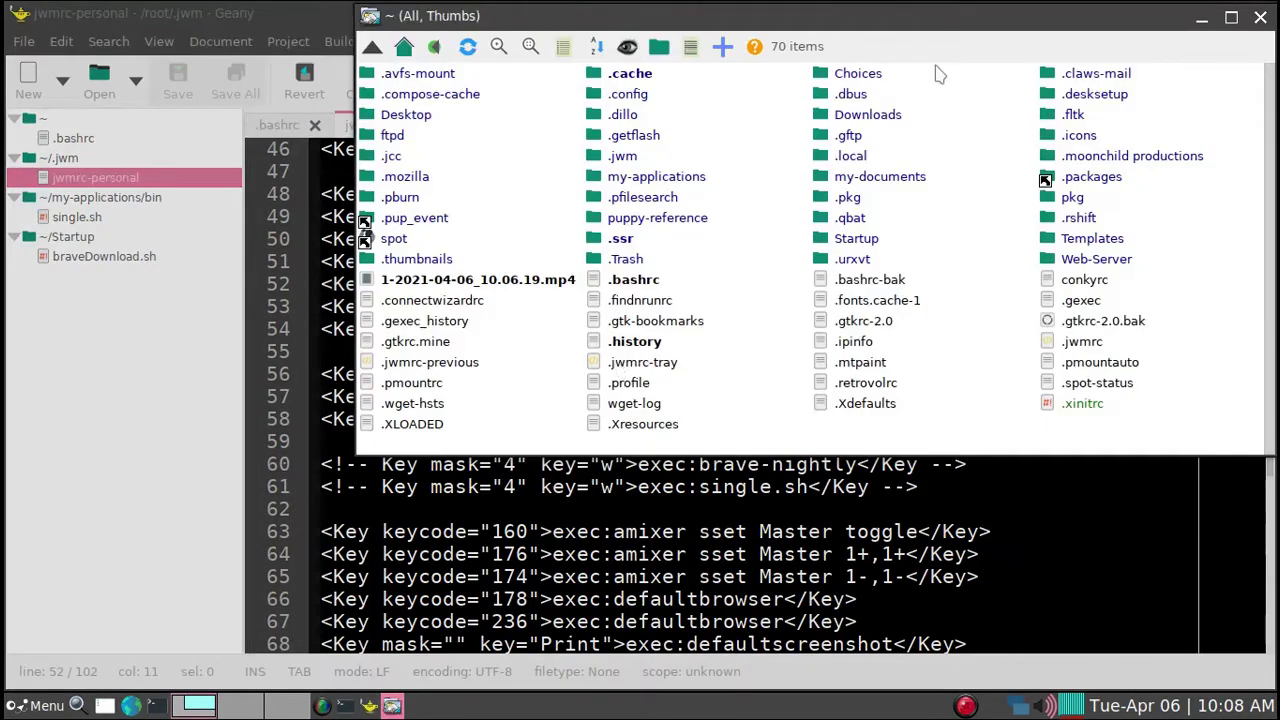
left_click(622, 156)
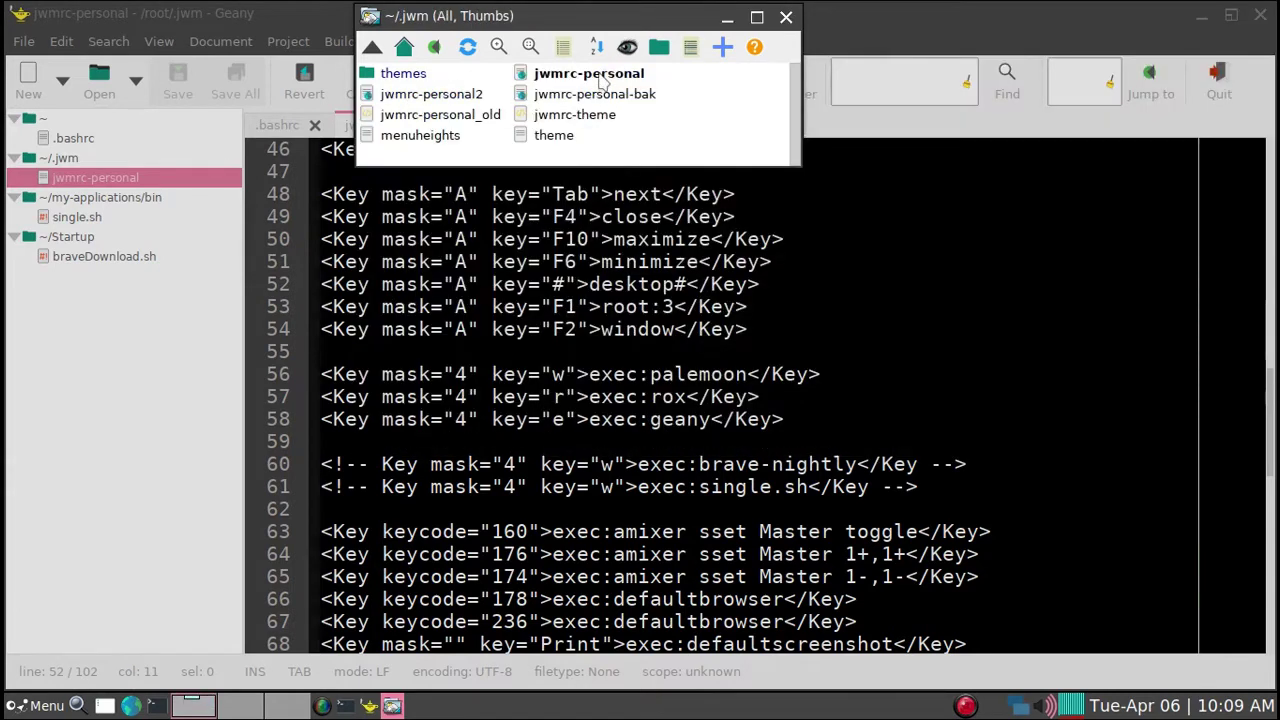
left_click_drag(601, 80, 778, 313)
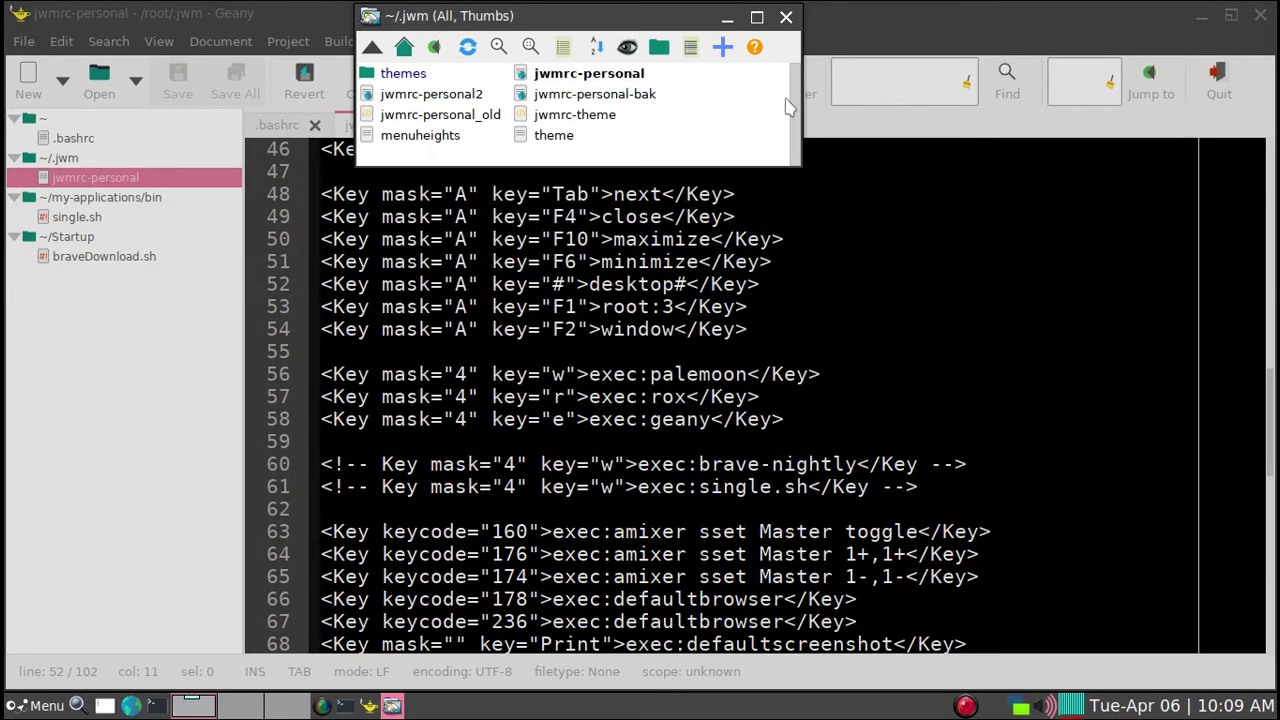
left_click(727, 20)
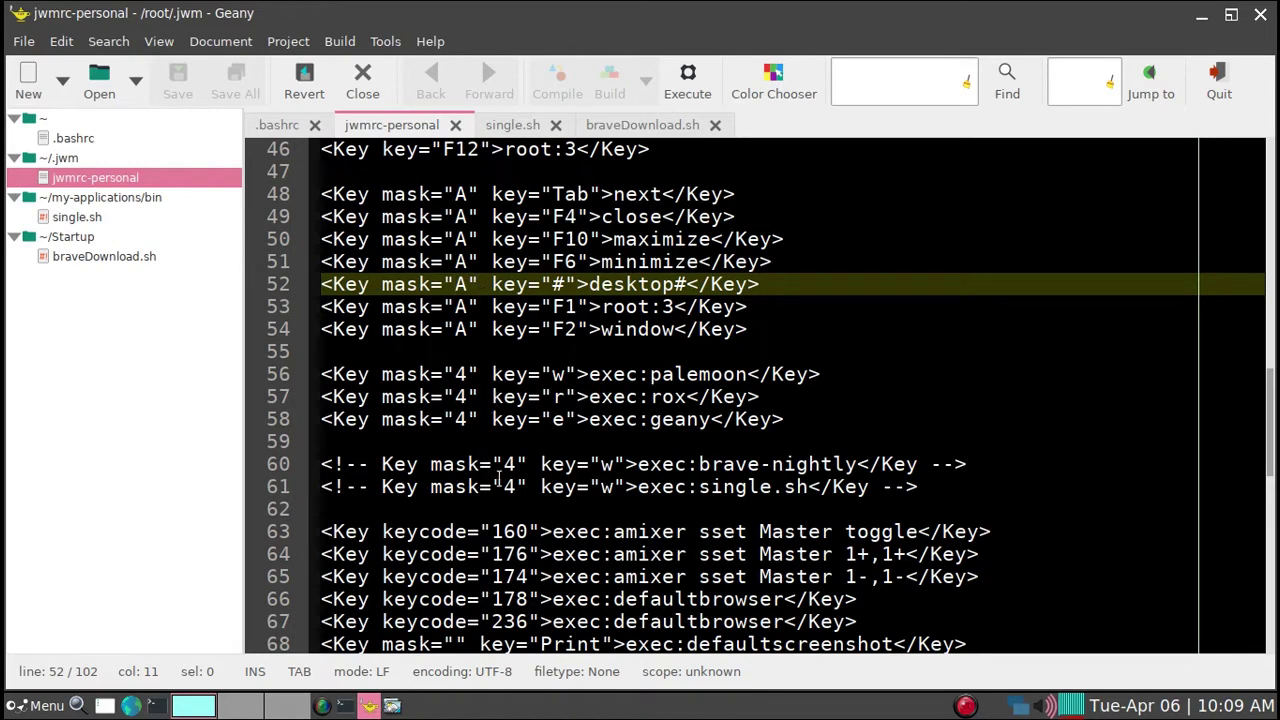
Review the key bindings in jwmrc-personal and try out switching desktops, minimising the editor and returning to it
scroll(480, 475, "down", 5)
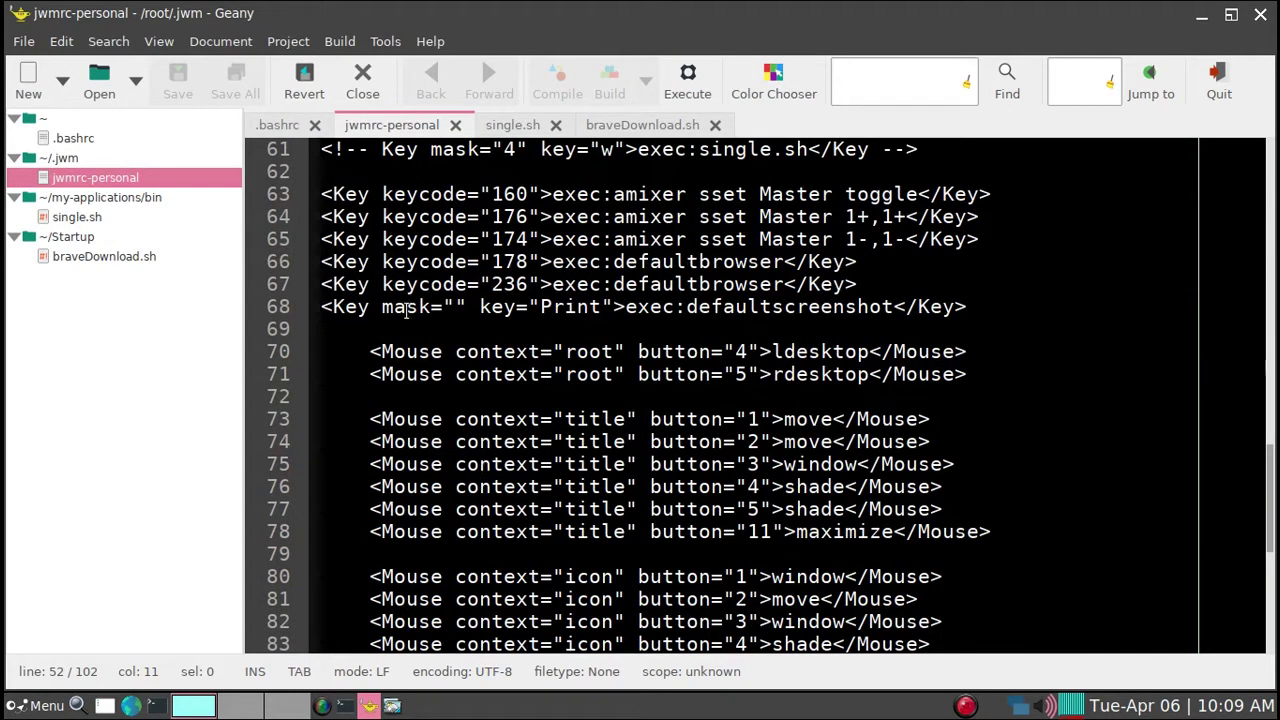
scroll(569, 374, "up", 8)
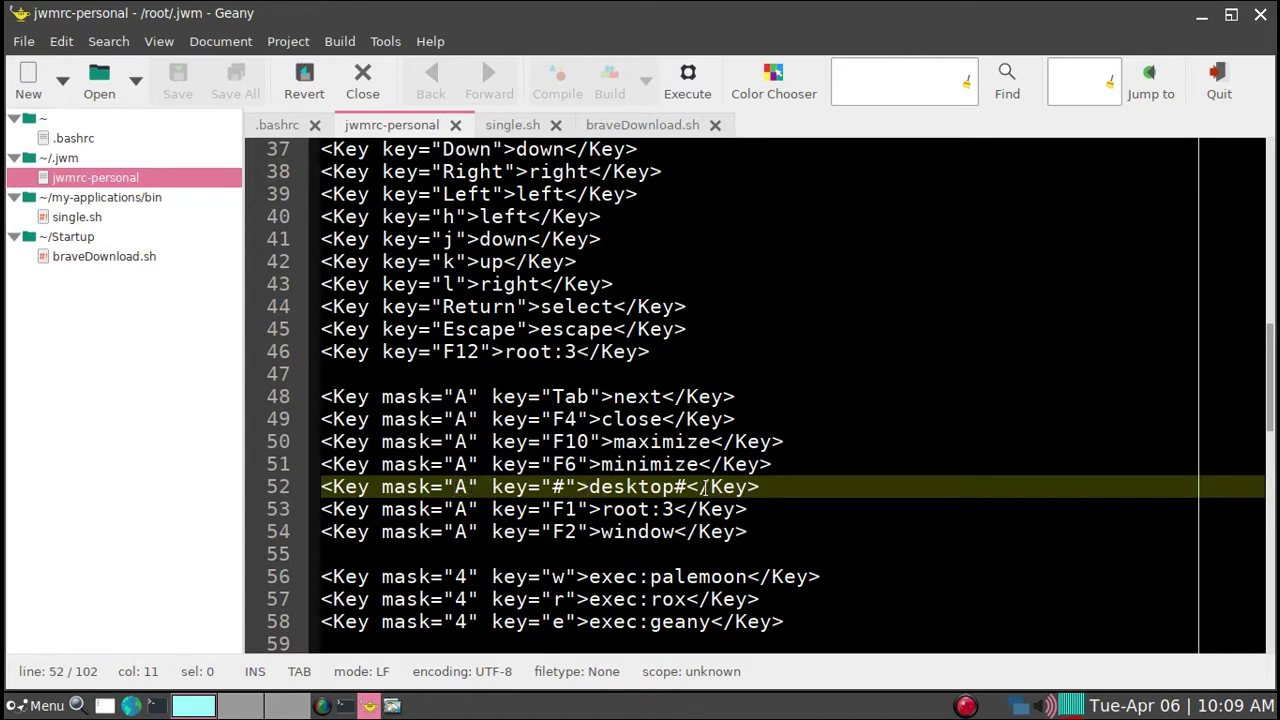
left_click(238, 710)
left_click(281, 712)
left_click(208, 708)
key("alt+F6")
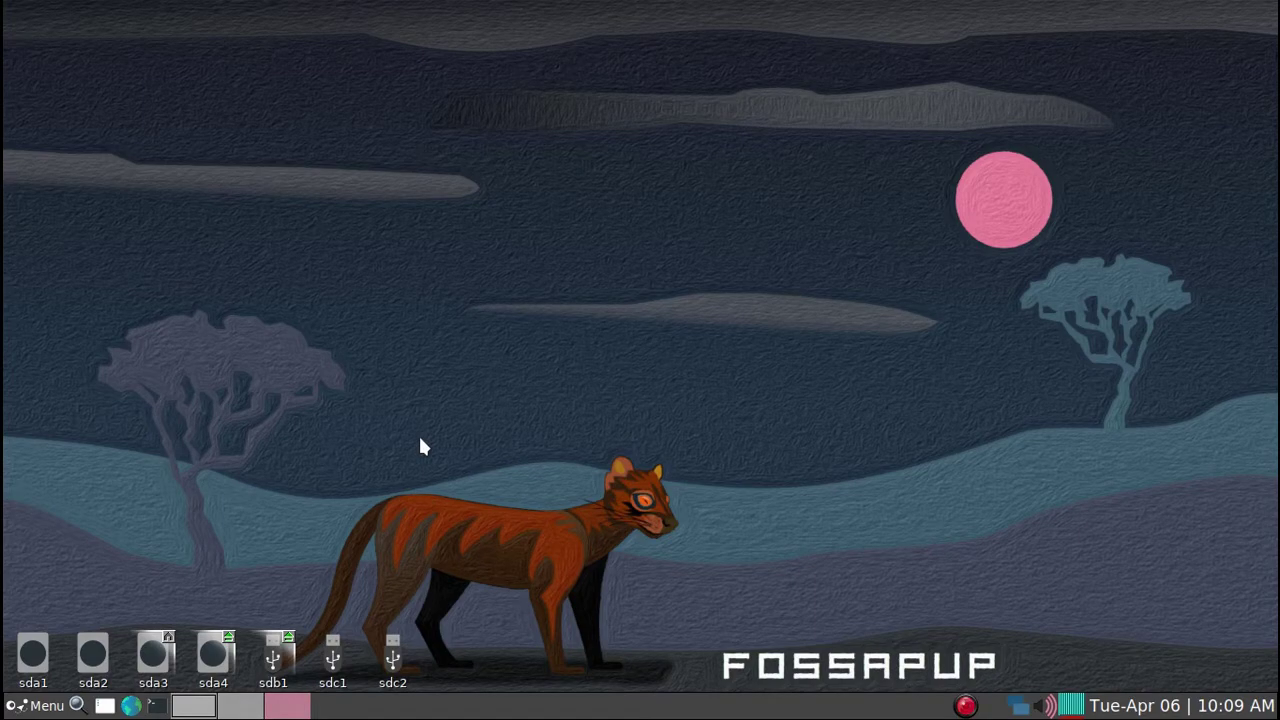
key("alt+Tab")
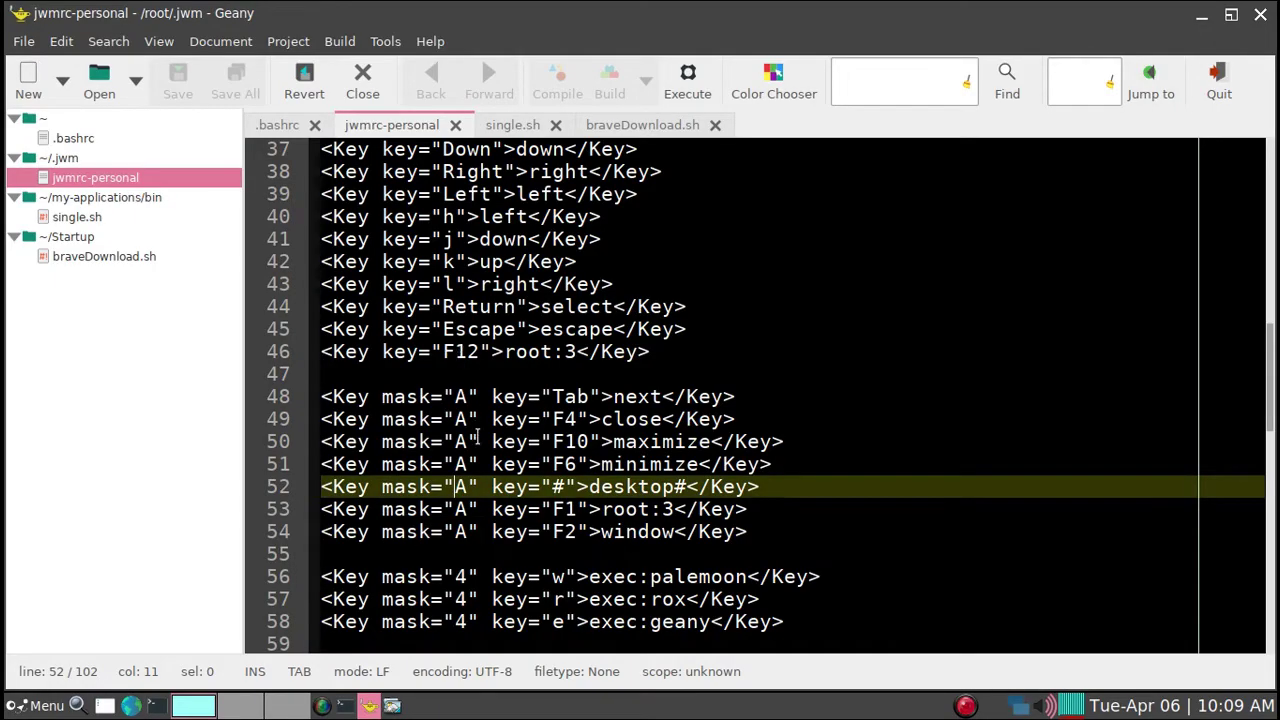
Set the mask of the desktop# key binding on line 52 to CS and save jwmrc-personal
key("Right")
key("BackSpace")
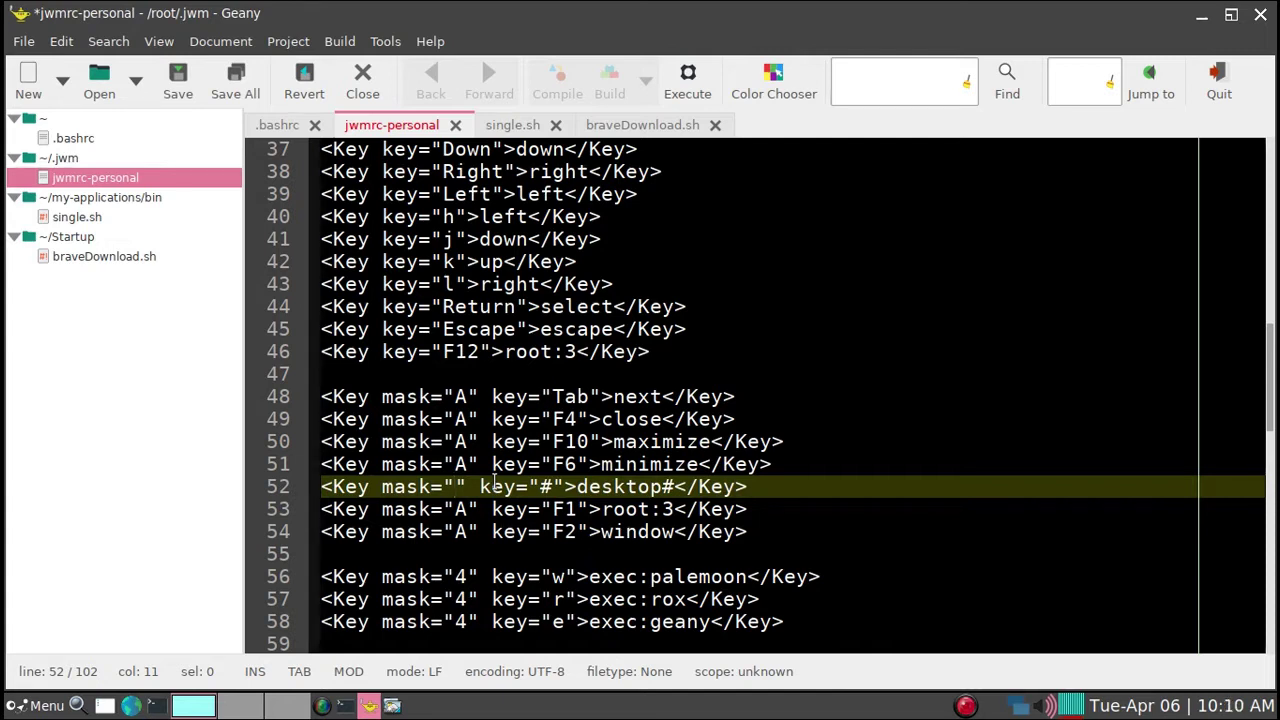
type("CS")
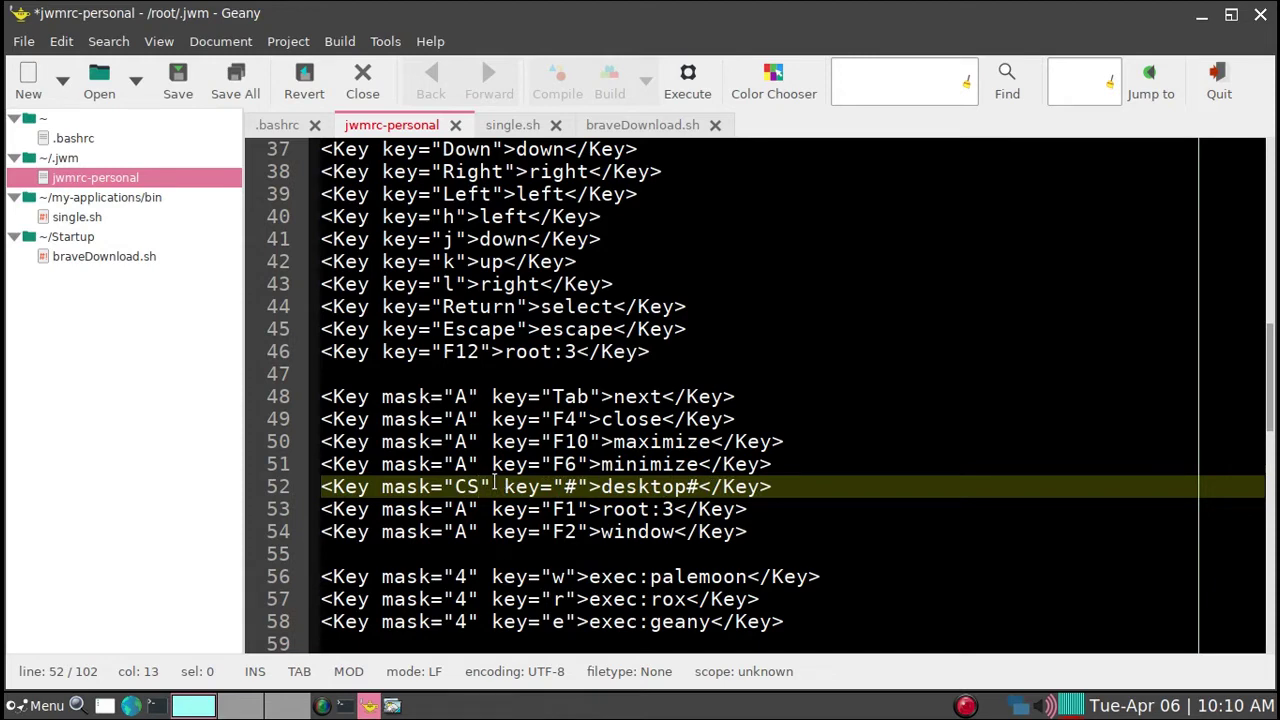
key("alt+f")
key("s")
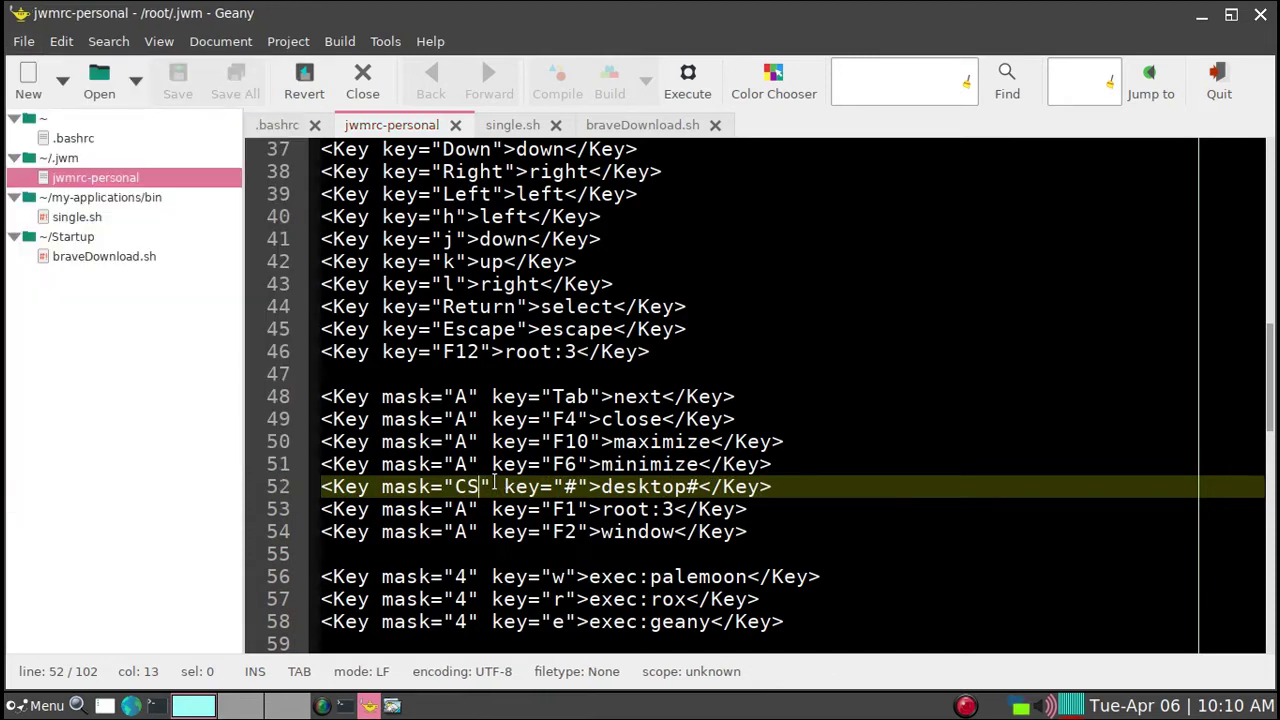
Test the rox and close key bindings by opening a file manager window and closing it
scroll(508, 465, "down", 2)
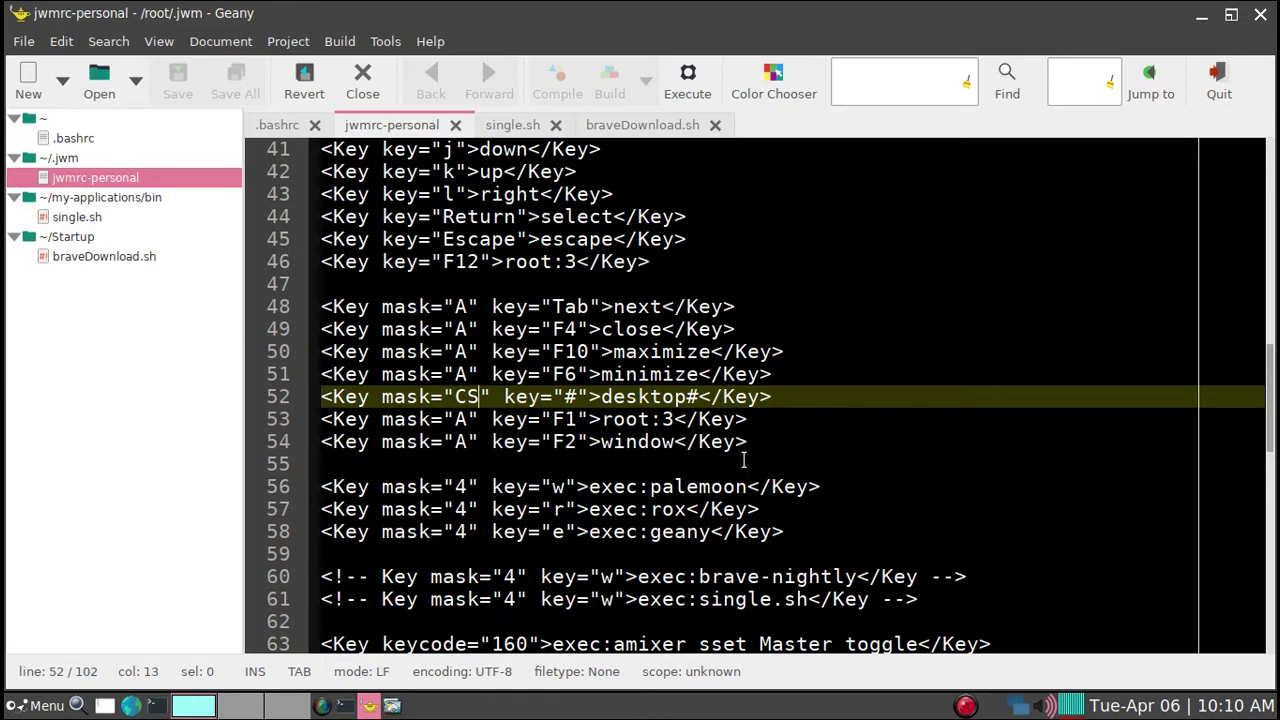
key("super+r")
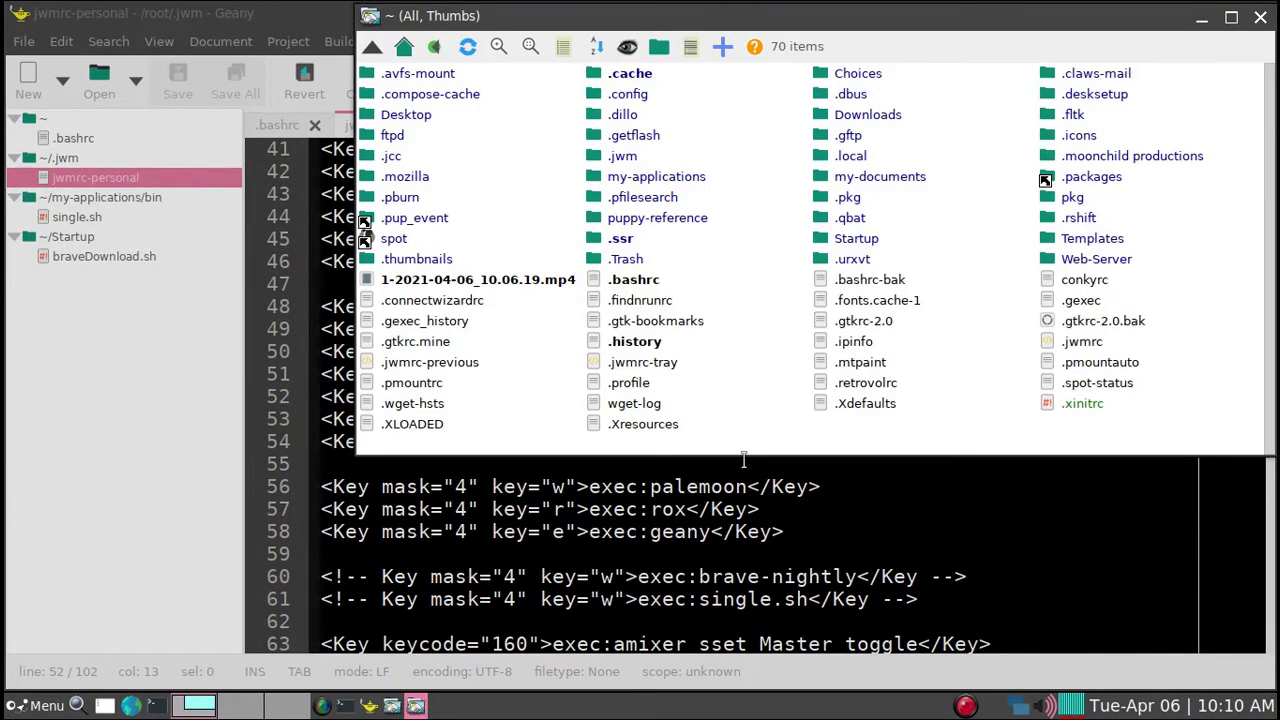
key("alt+F4")
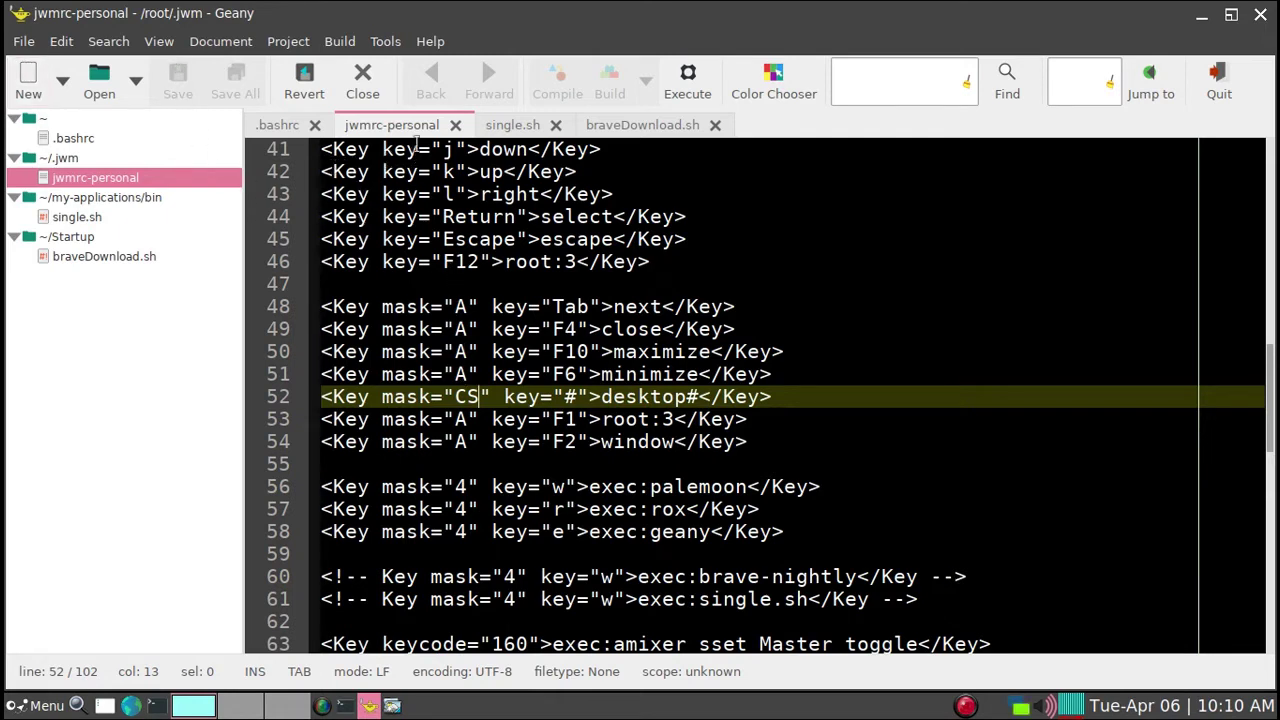
Quit the editor and run jwm -restart && exit in the terminal to restart the window manager
key("ctrl+q")
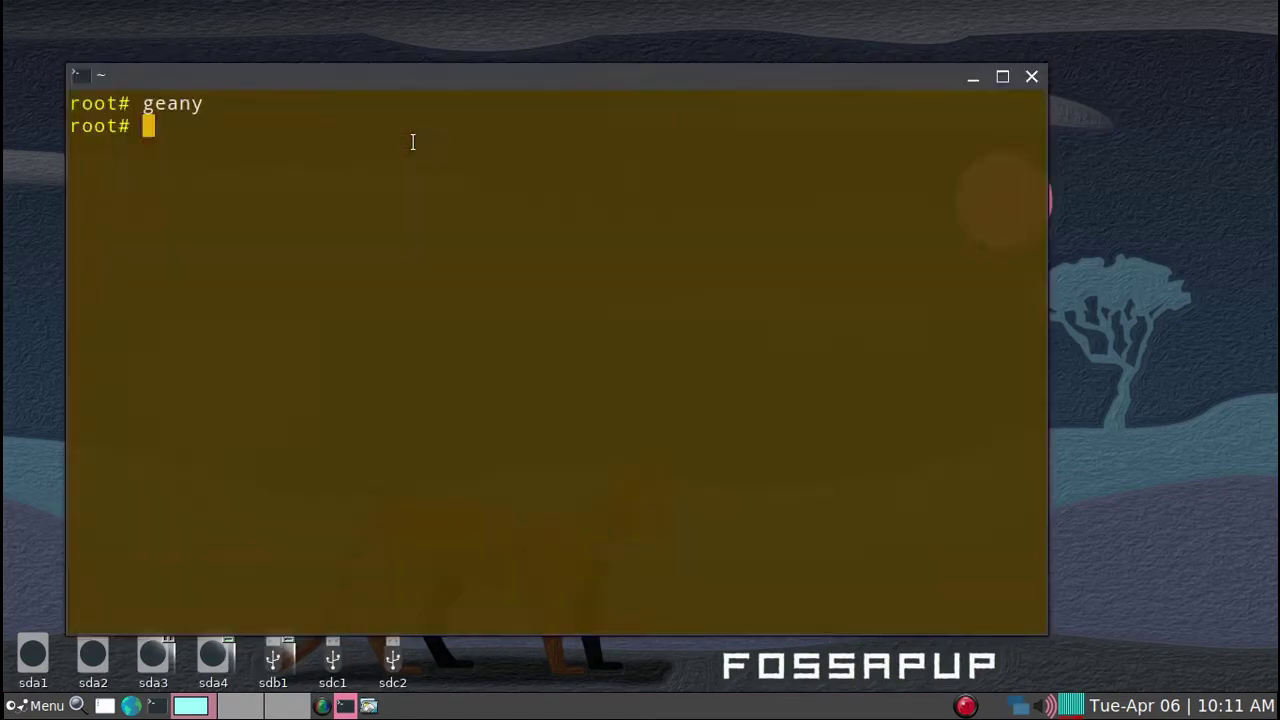
type("jwm -rest")
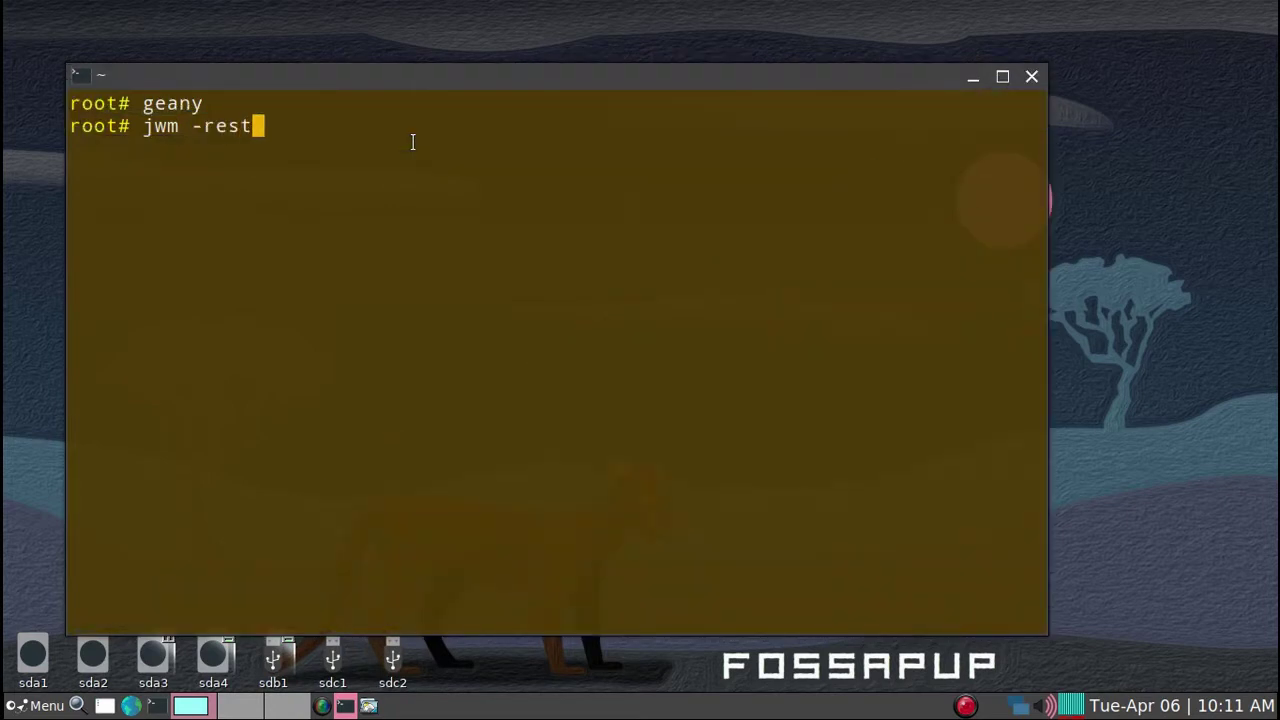
type("art & e")
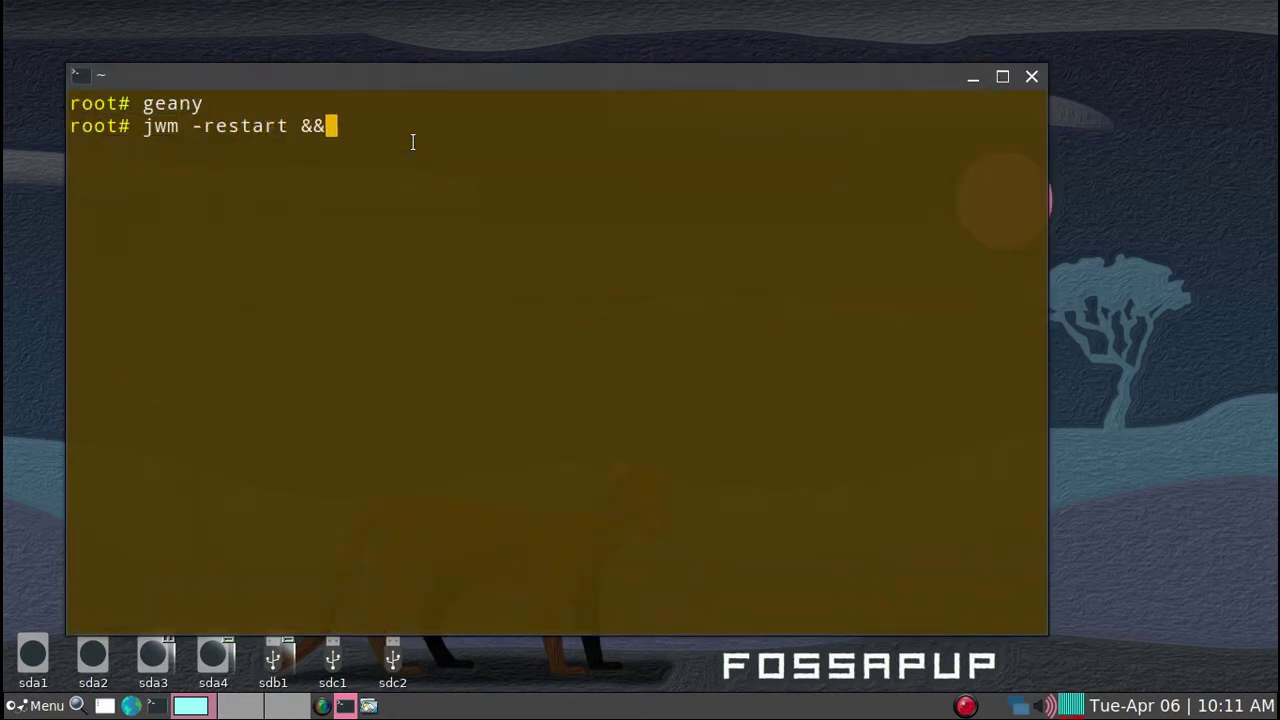
type("xit")
key("Return")
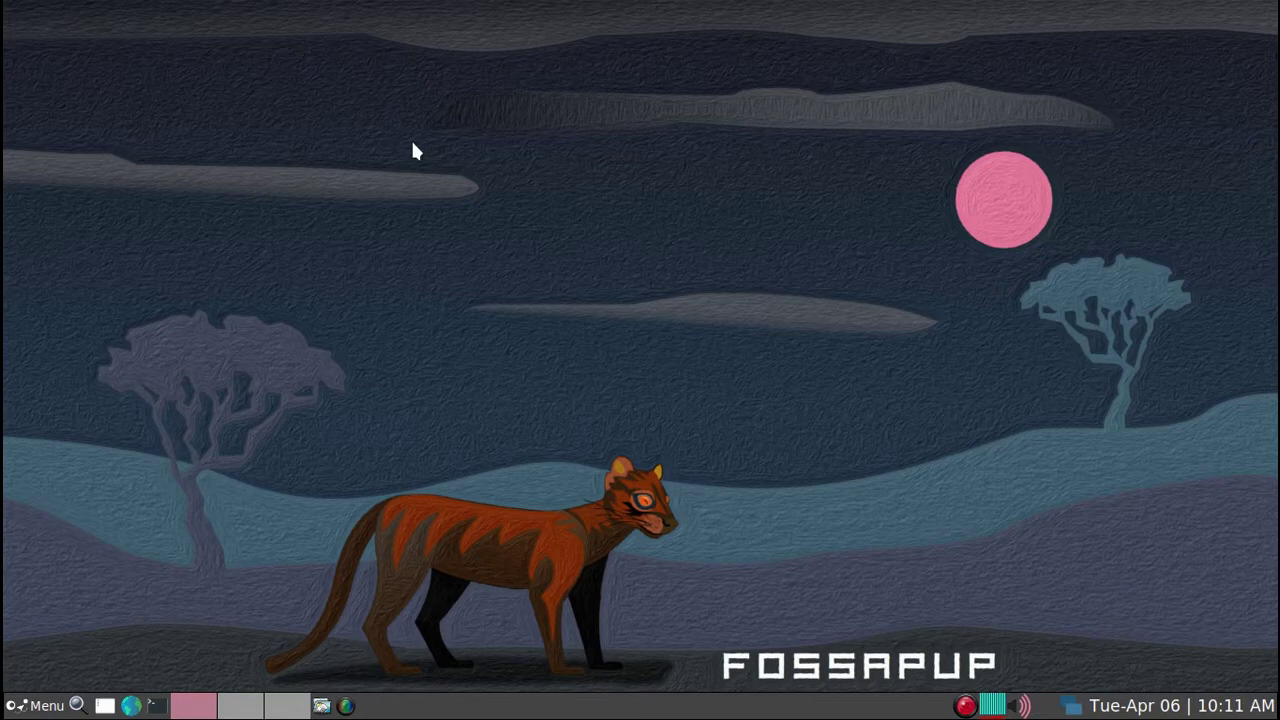
Test the key bindings by opening and closing a terminal and a file manager window, and by opening and minimising the editor
key("ctrl+alt+t")
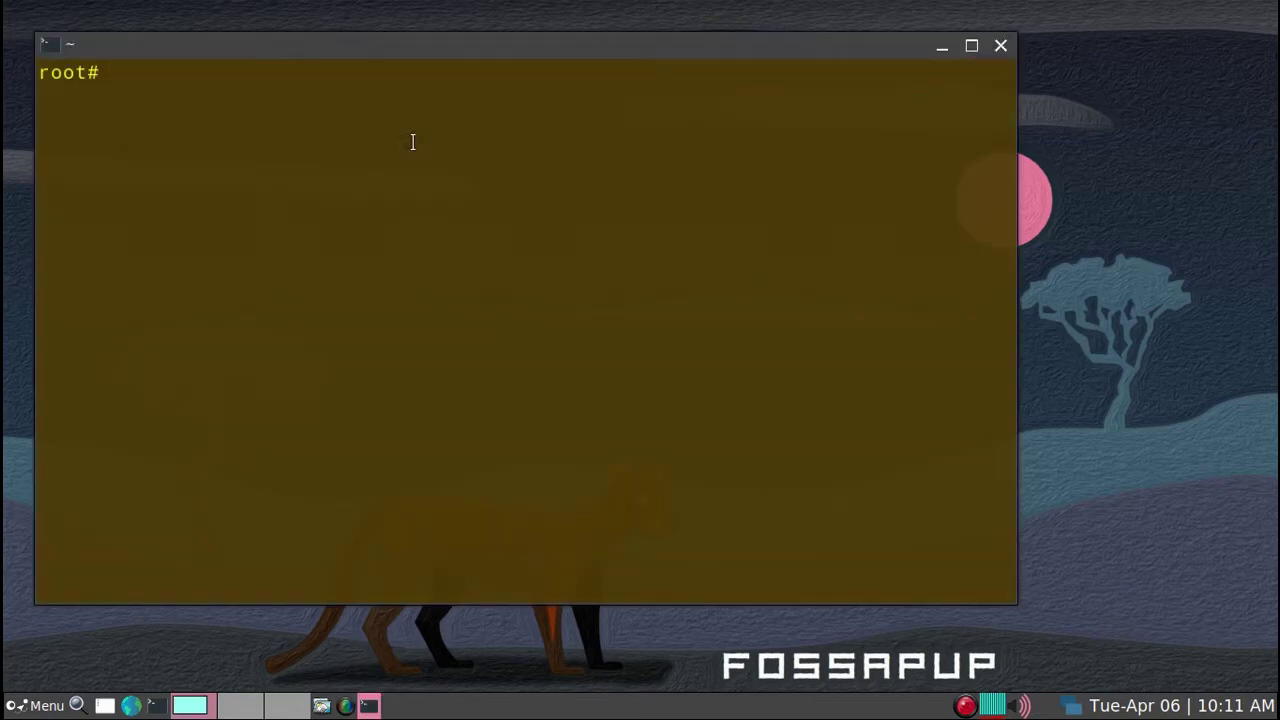
key("ctrl+d")
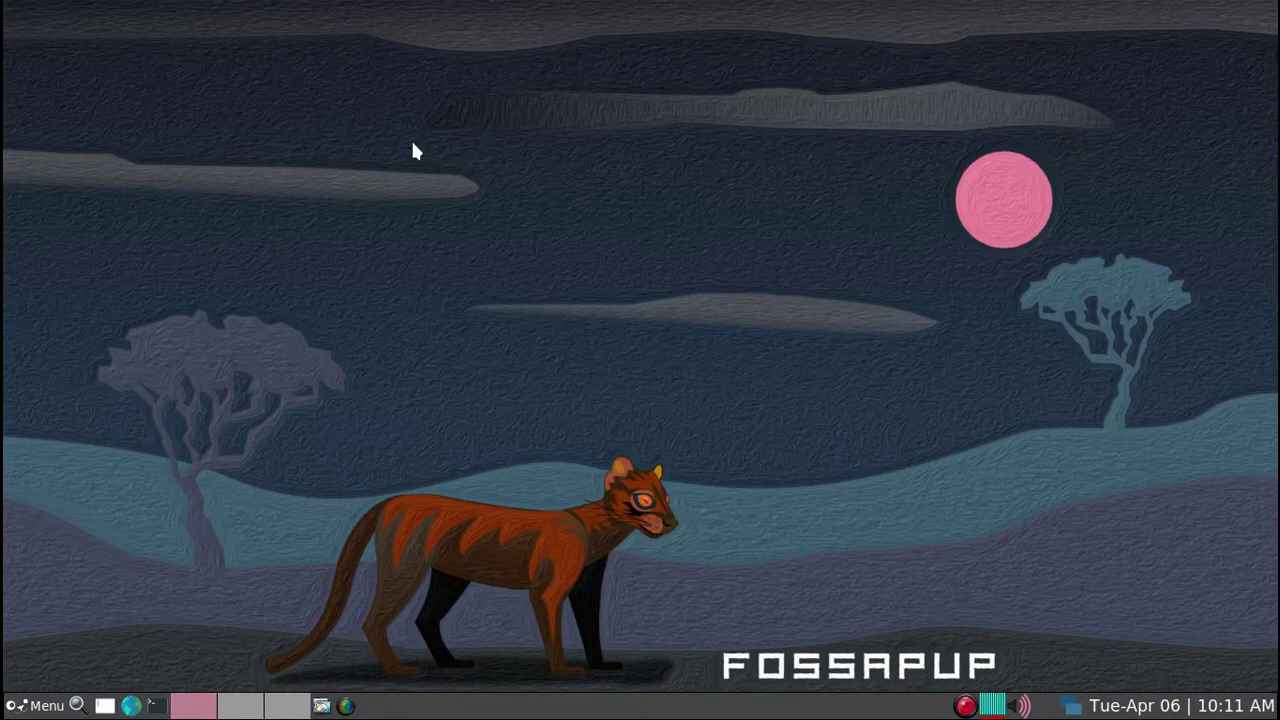
key("super+e")
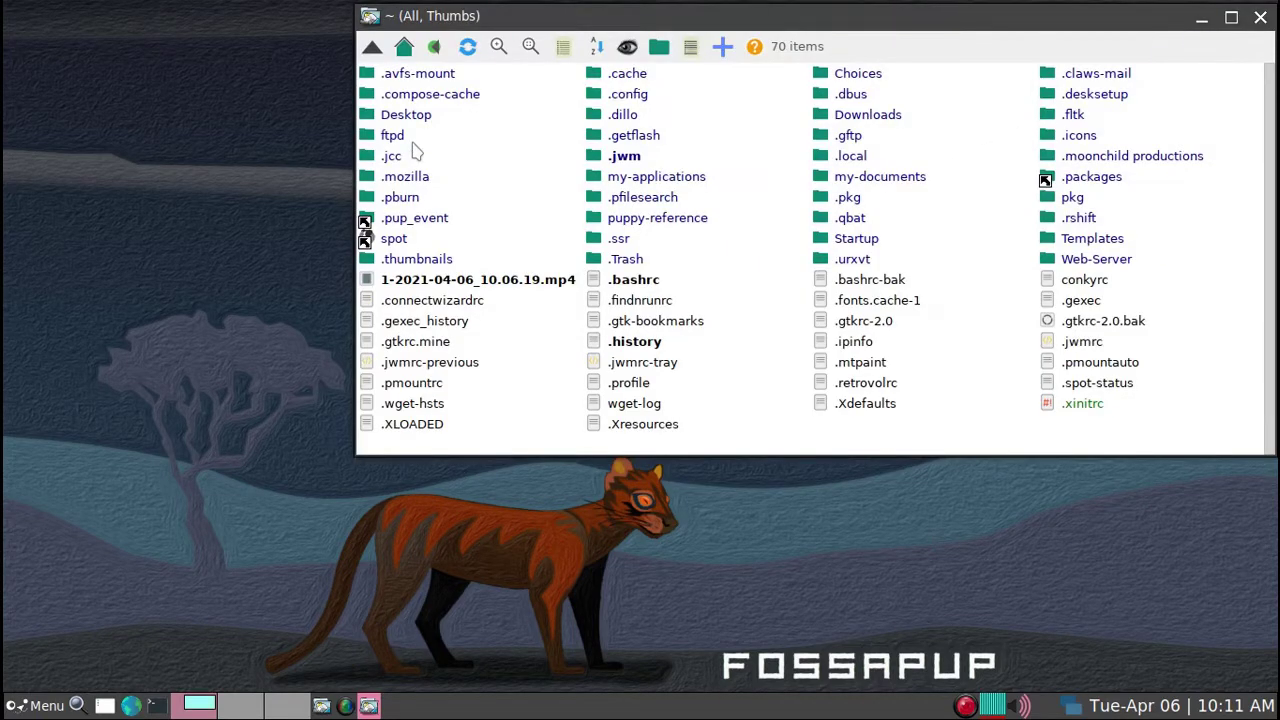
key("alt+F4")
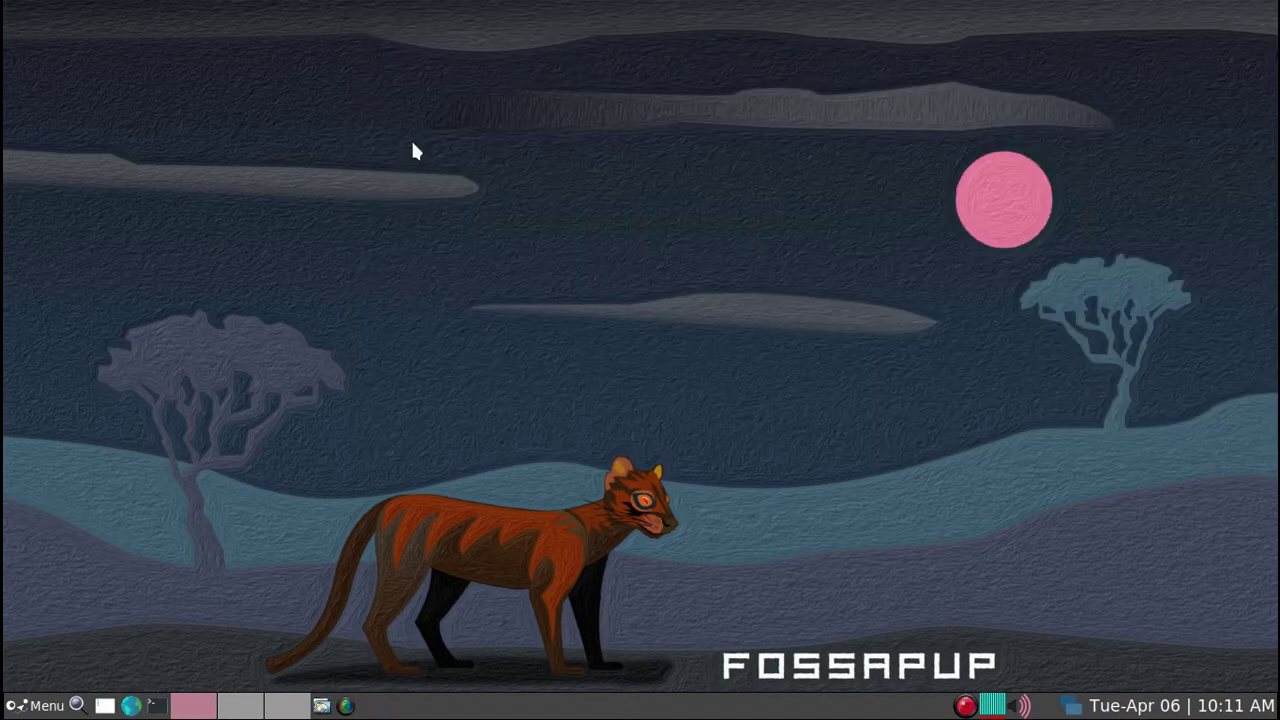
key("super+e")
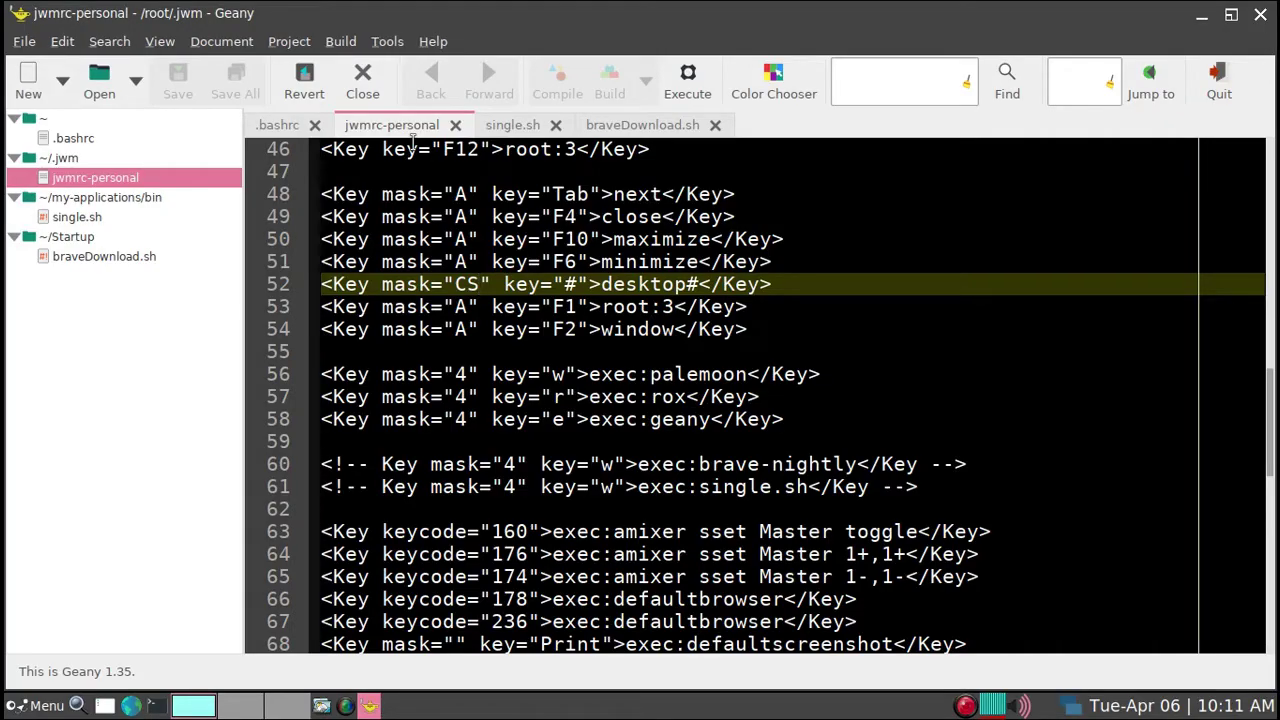
key("alt+F6")
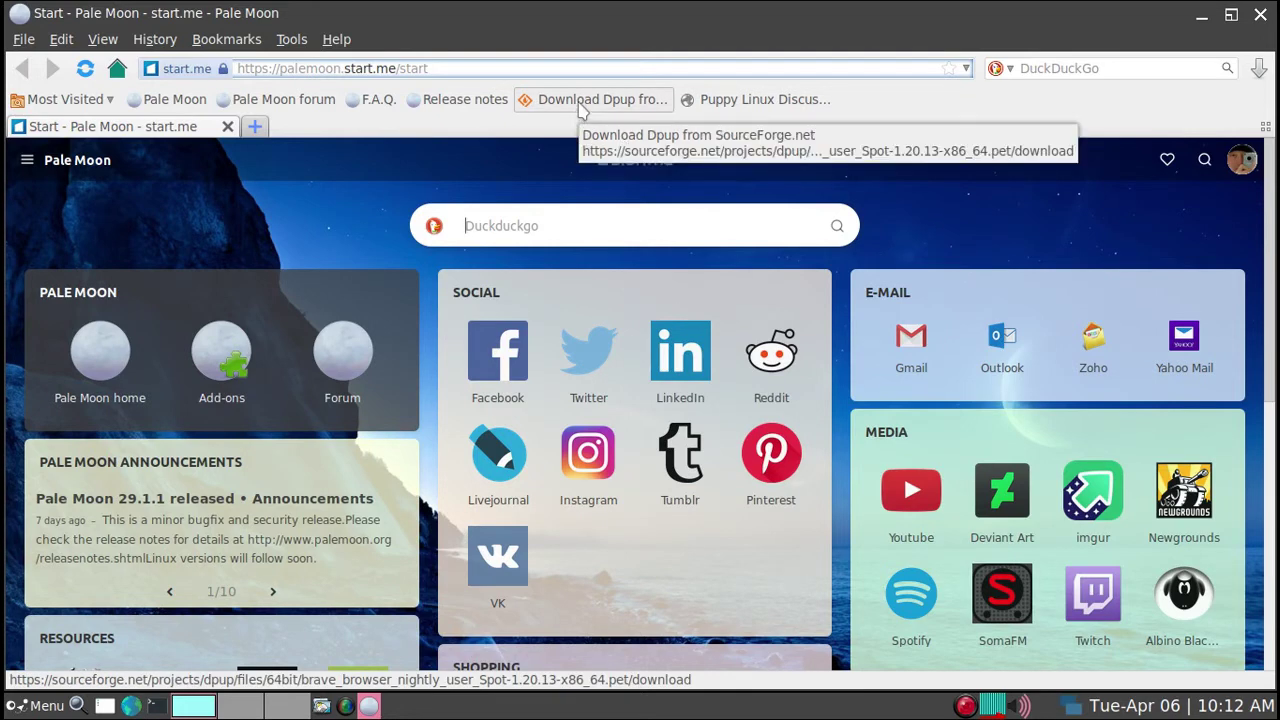
Start downloading the Brave nightly .pet package from the Dpup SourceForge bookmark, cancel the save and quit Pale Moon
left_click(580, 104)
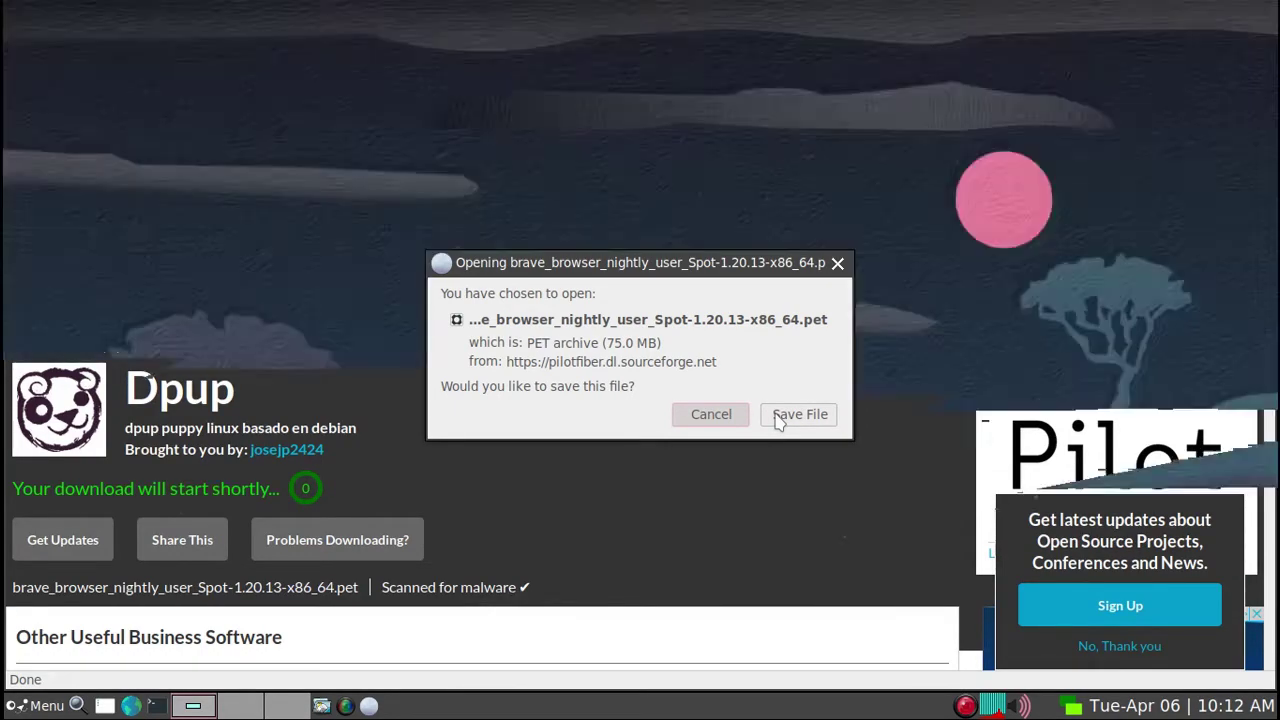
left_click(779, 421)
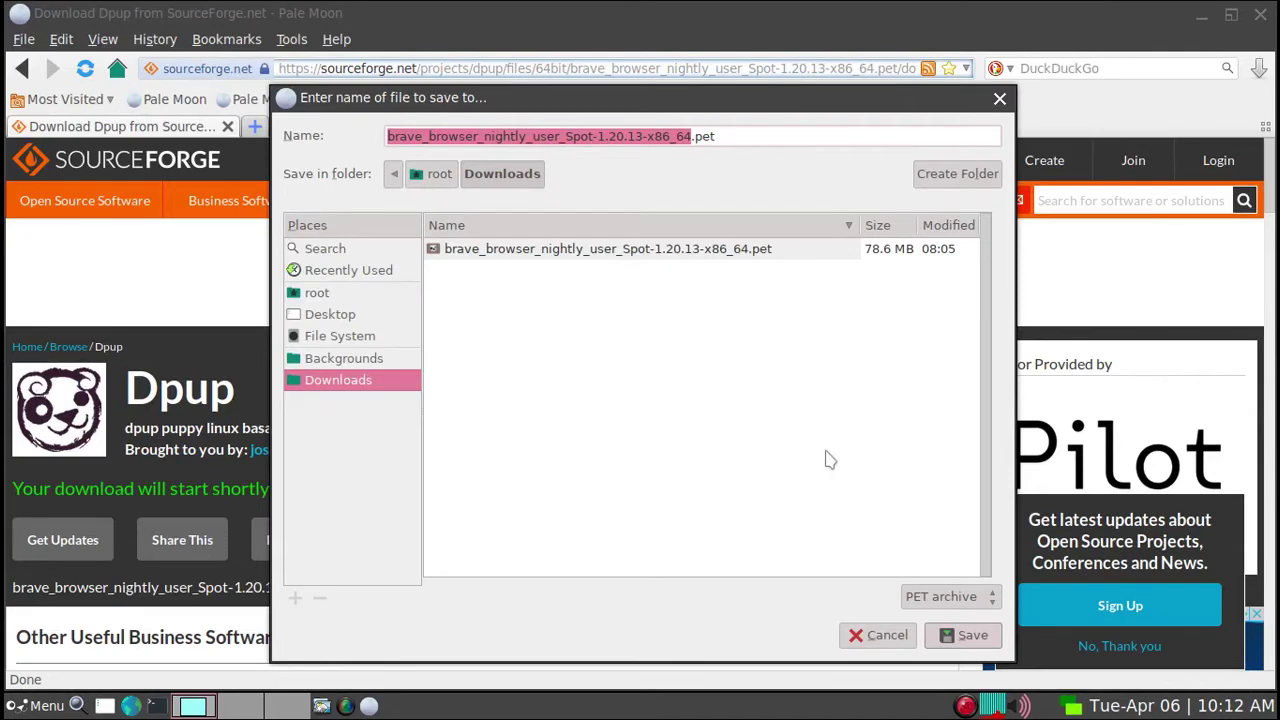
left_click(884, 636)
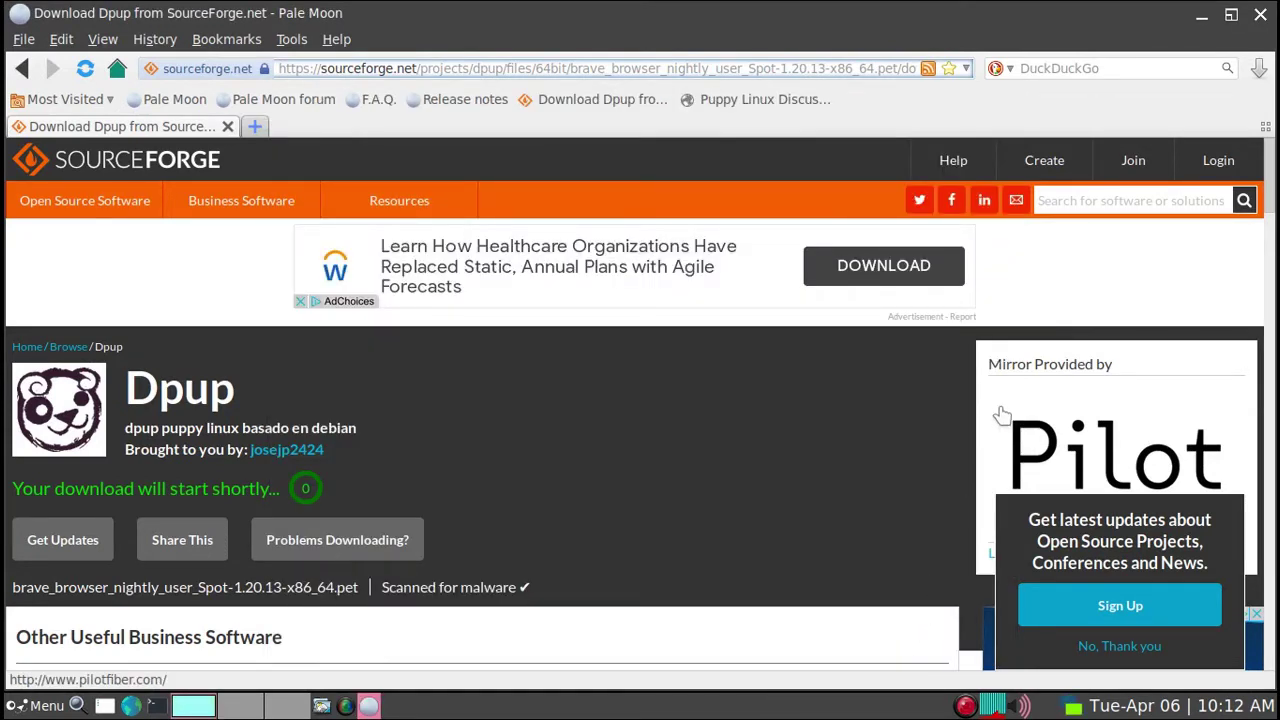
key("ctrl+q")
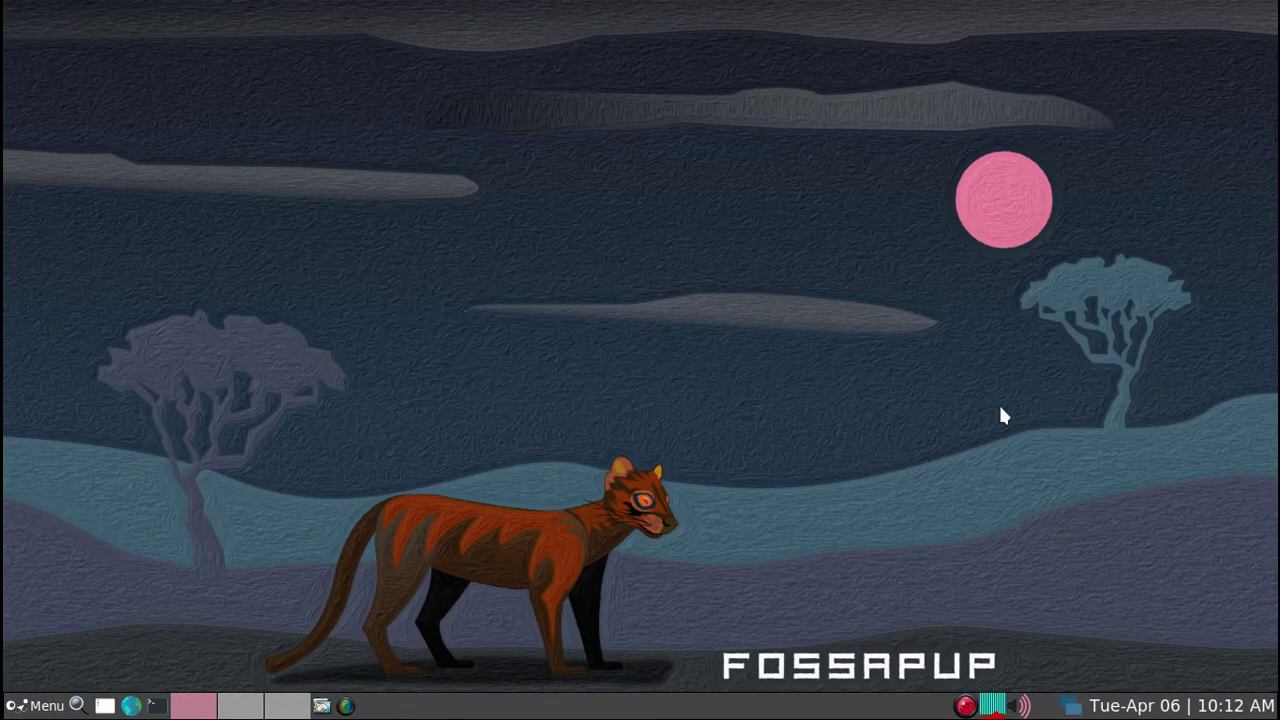
Install brave_browser_nightly_user_Spot-1.20.13-x86_64.pet from the Downloads folder and close the file manager
key("super+e")
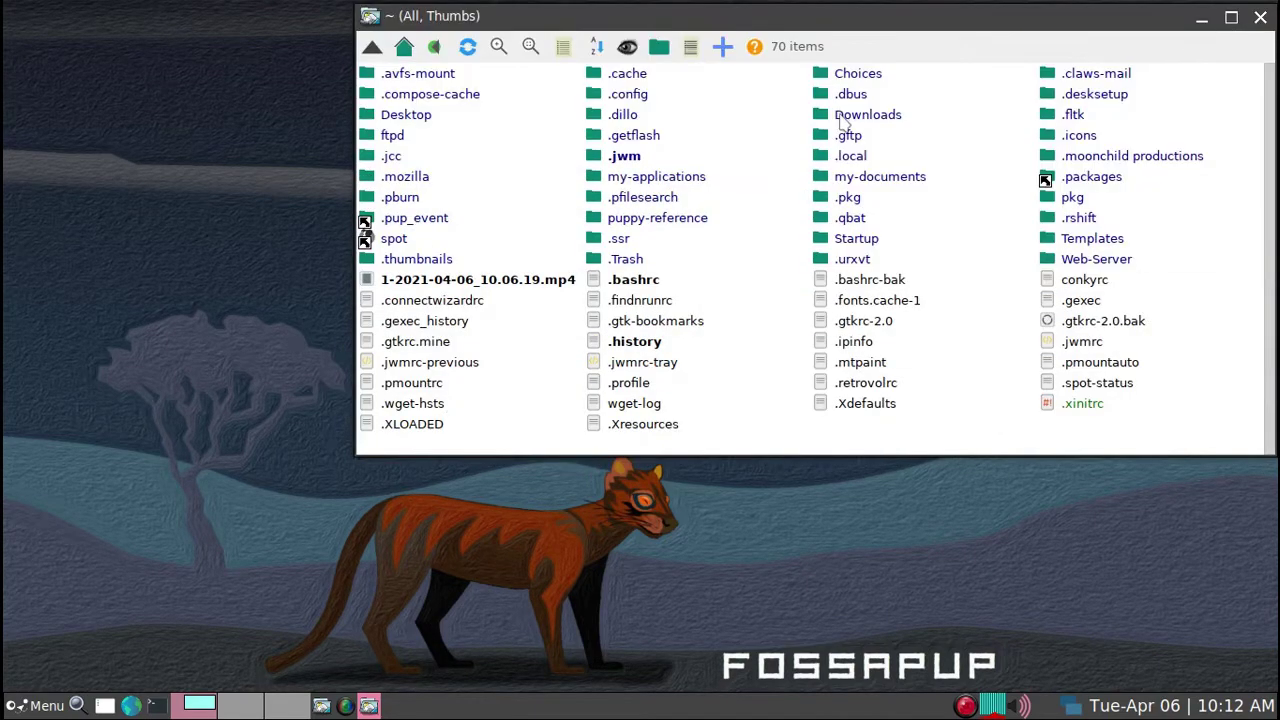
left_click(843, 116)
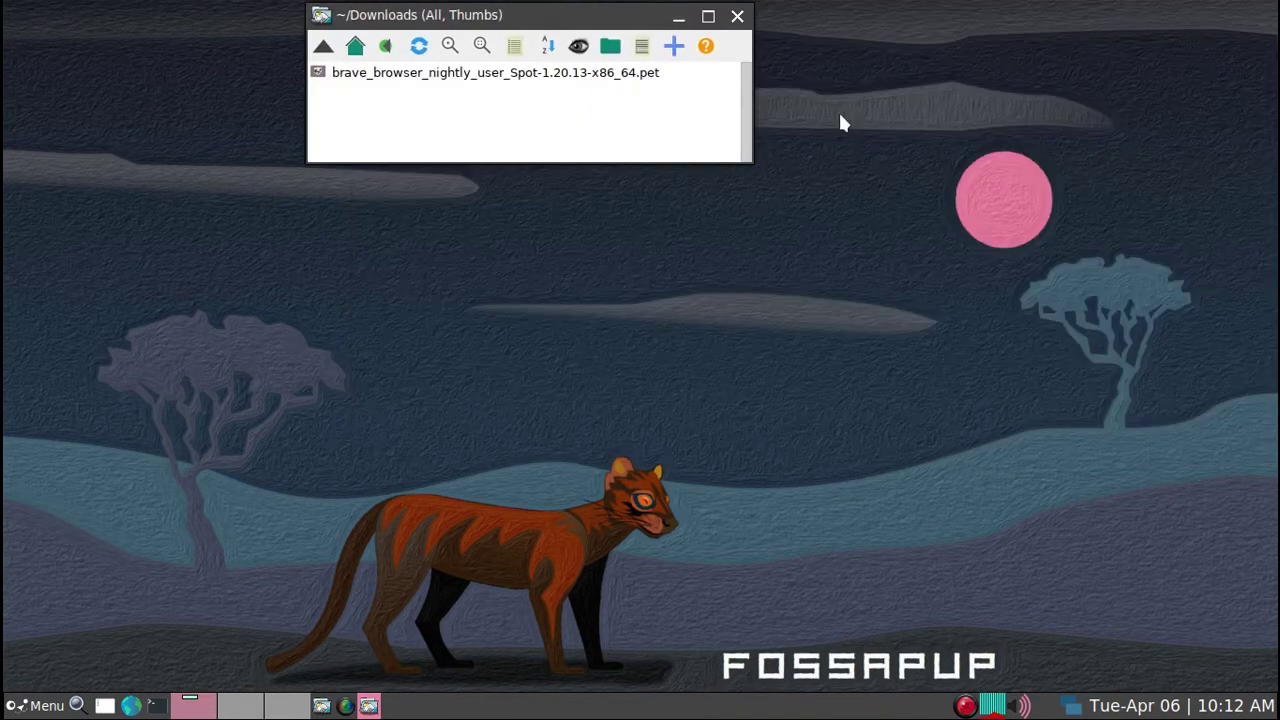
left_click(617, 80)
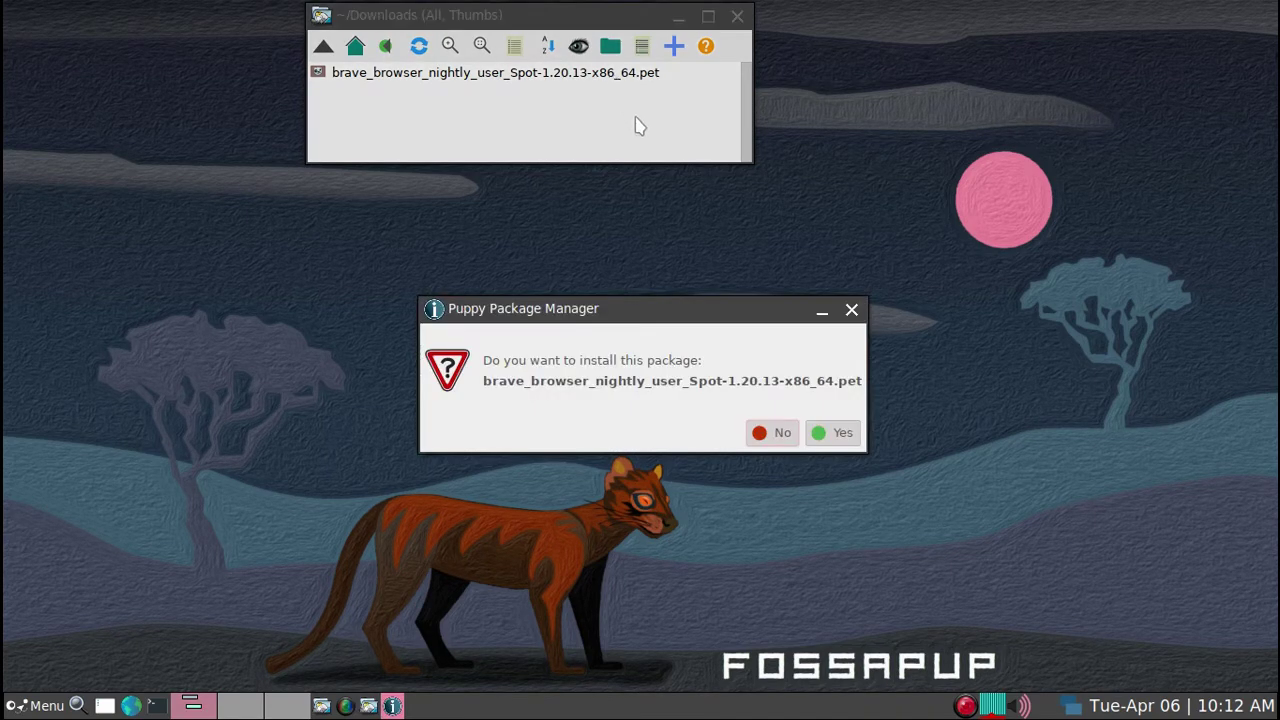
left_click(839, 444)
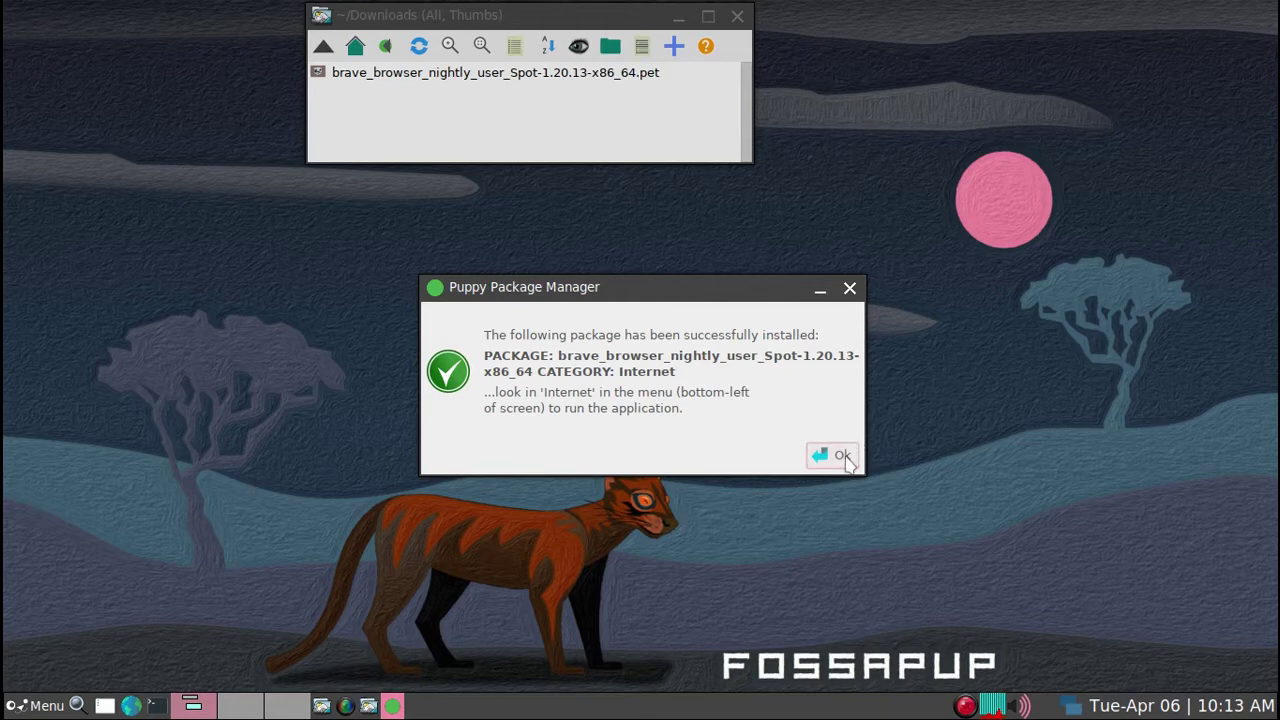
left_click(843, 457)
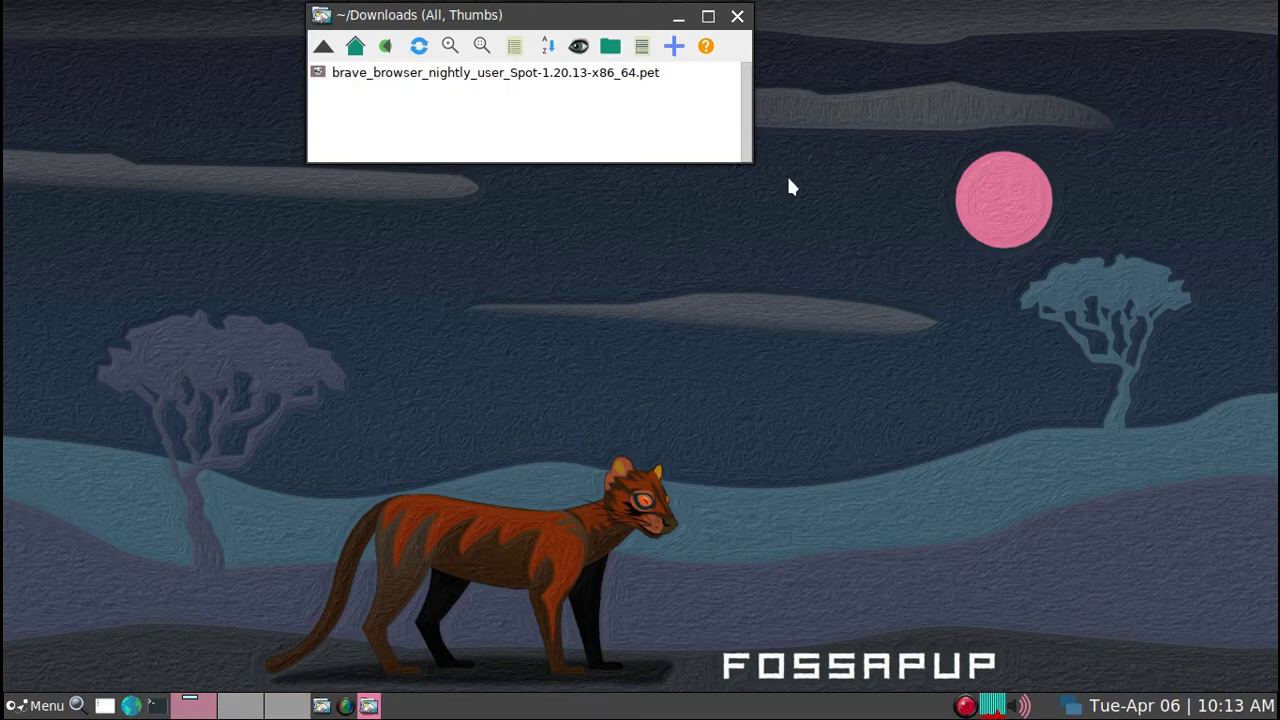
left_click(737, 16)
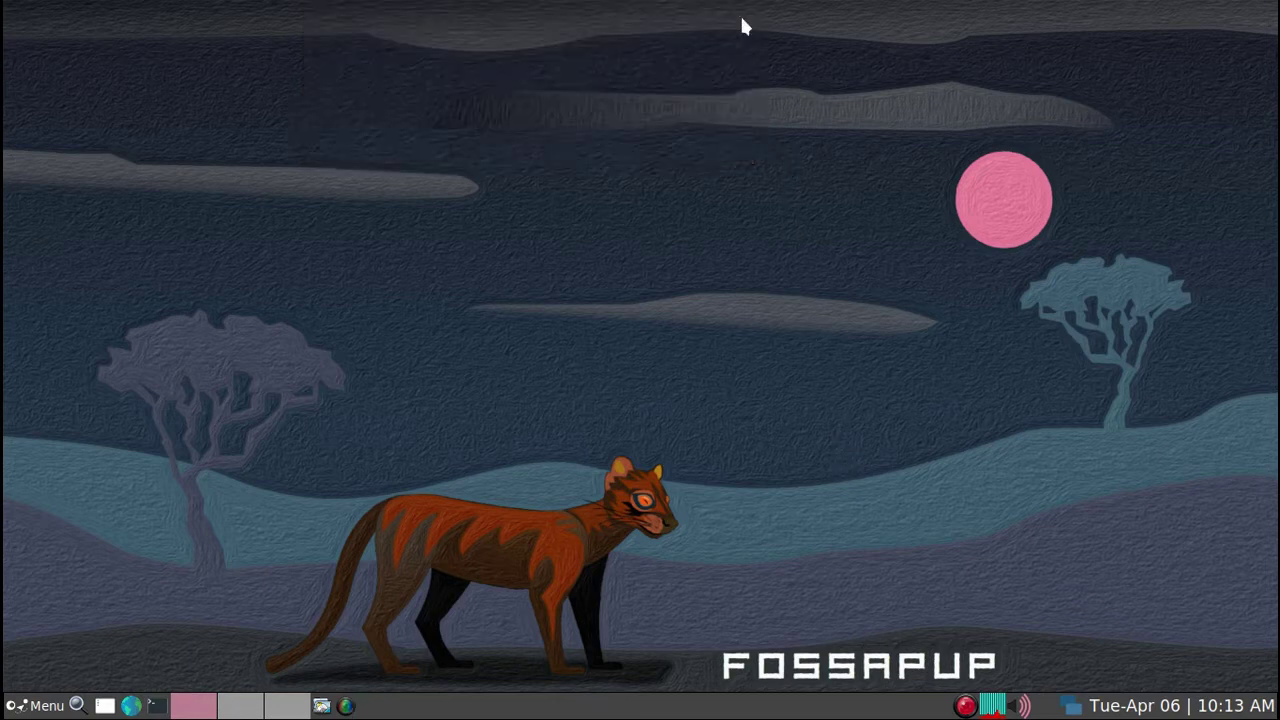
Find the brave-nightly entry among the Internet applications on the desktop and select it
right_click(715, 133)
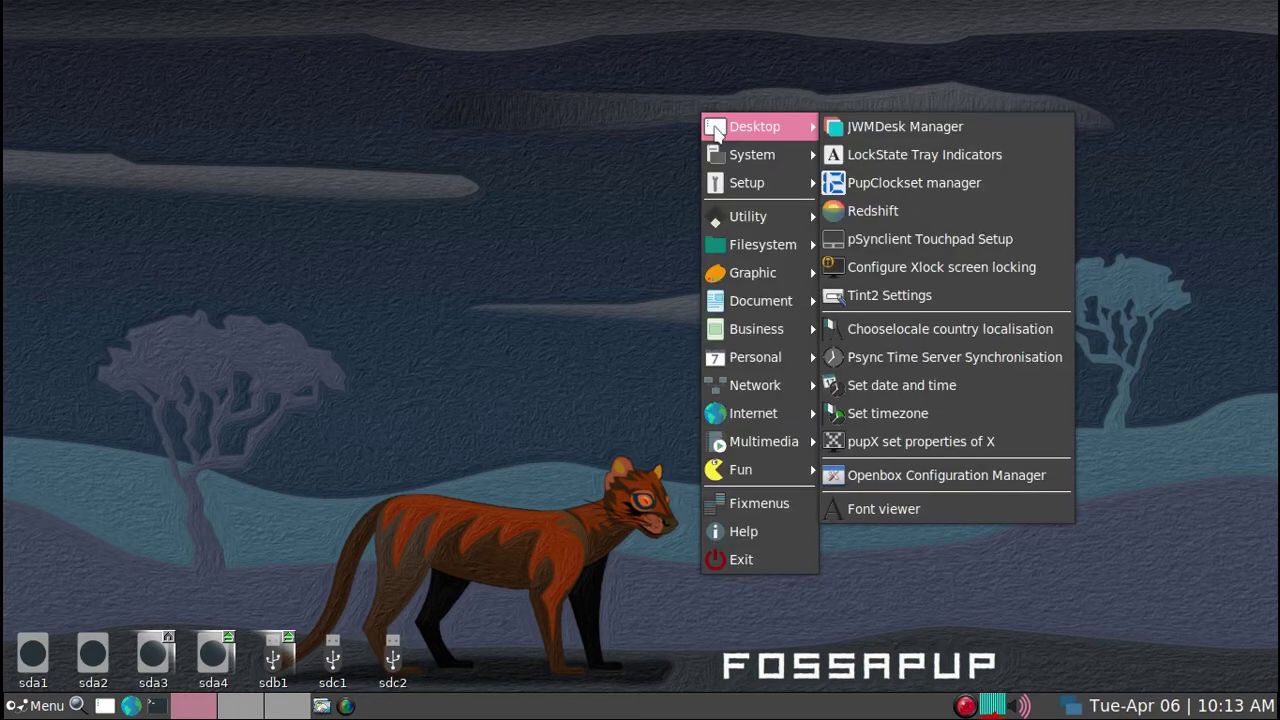
mouse_move(716, 393)
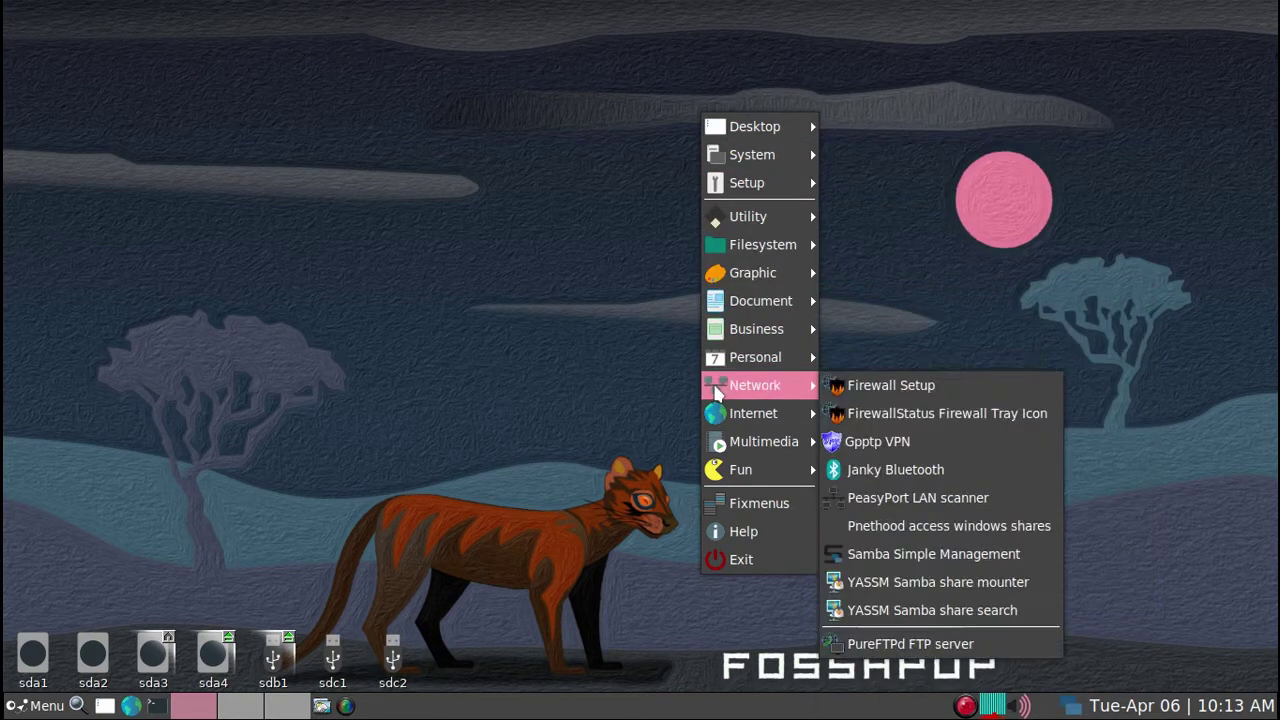
mouse_move(716, 421)
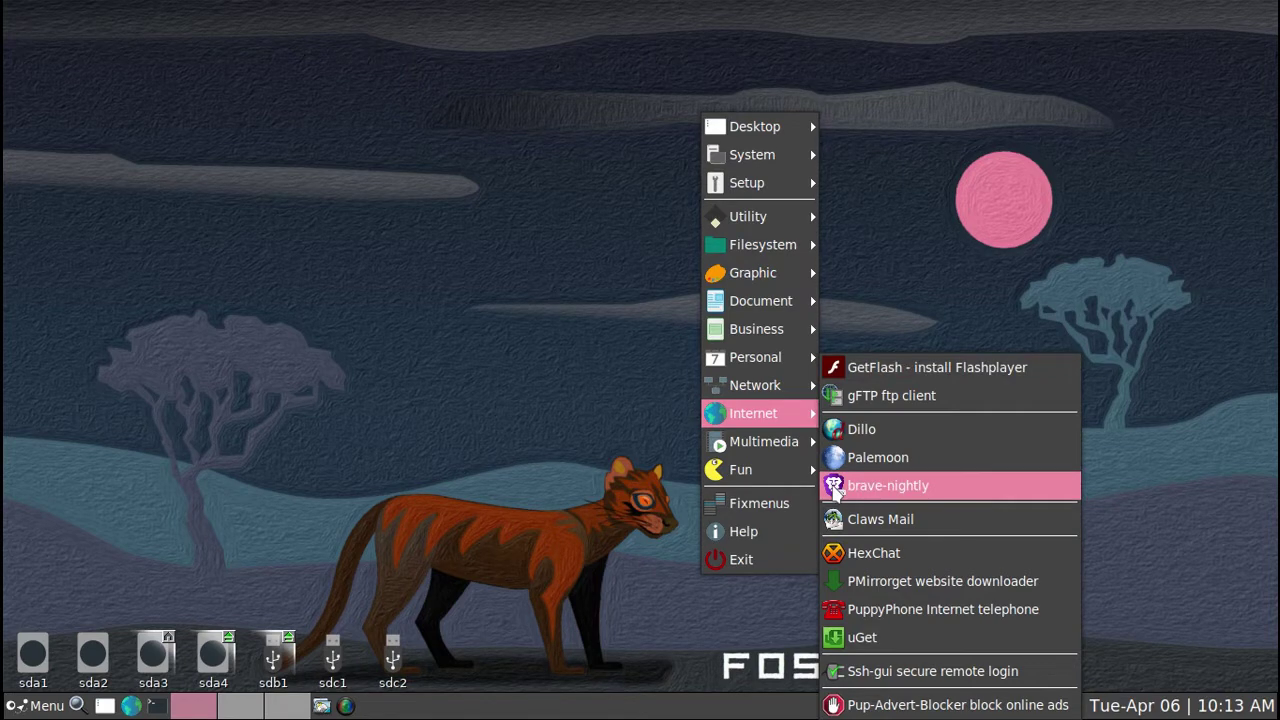
left_click(835, 487)
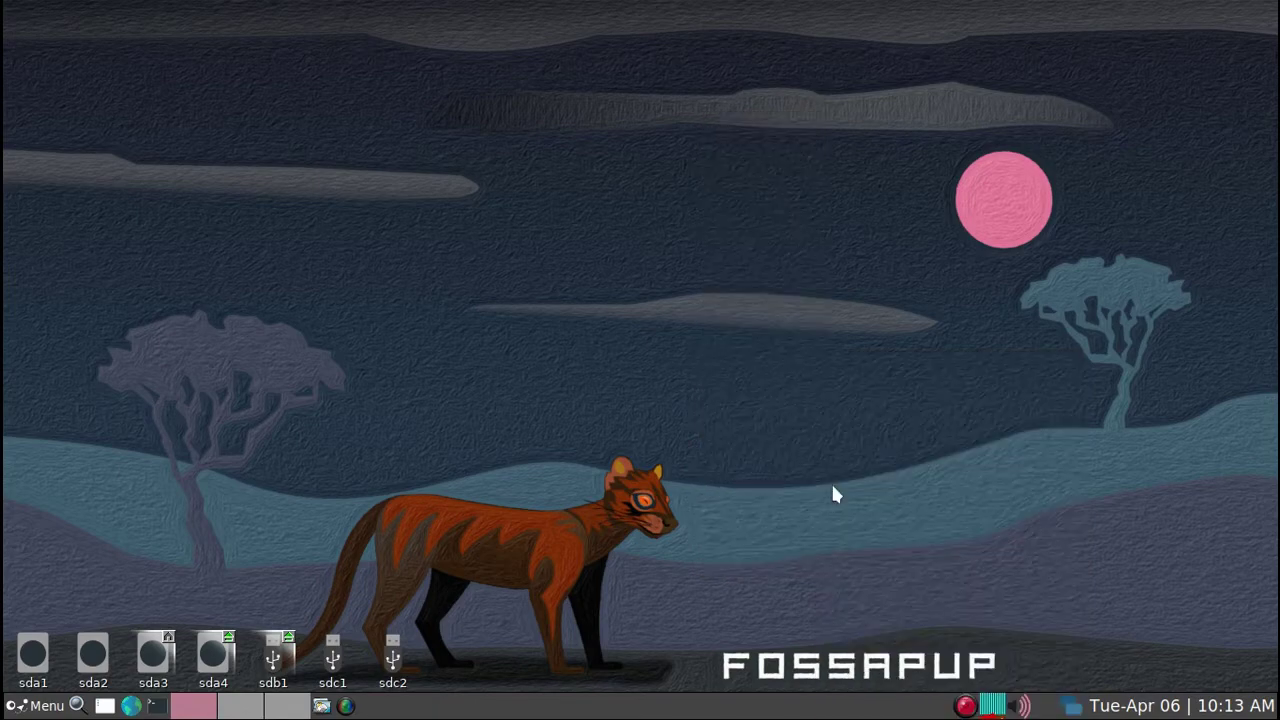
In jwmrc-personal, change the command of the "w" key binding on line 56 to brave-nightly
key("alt+Tab")
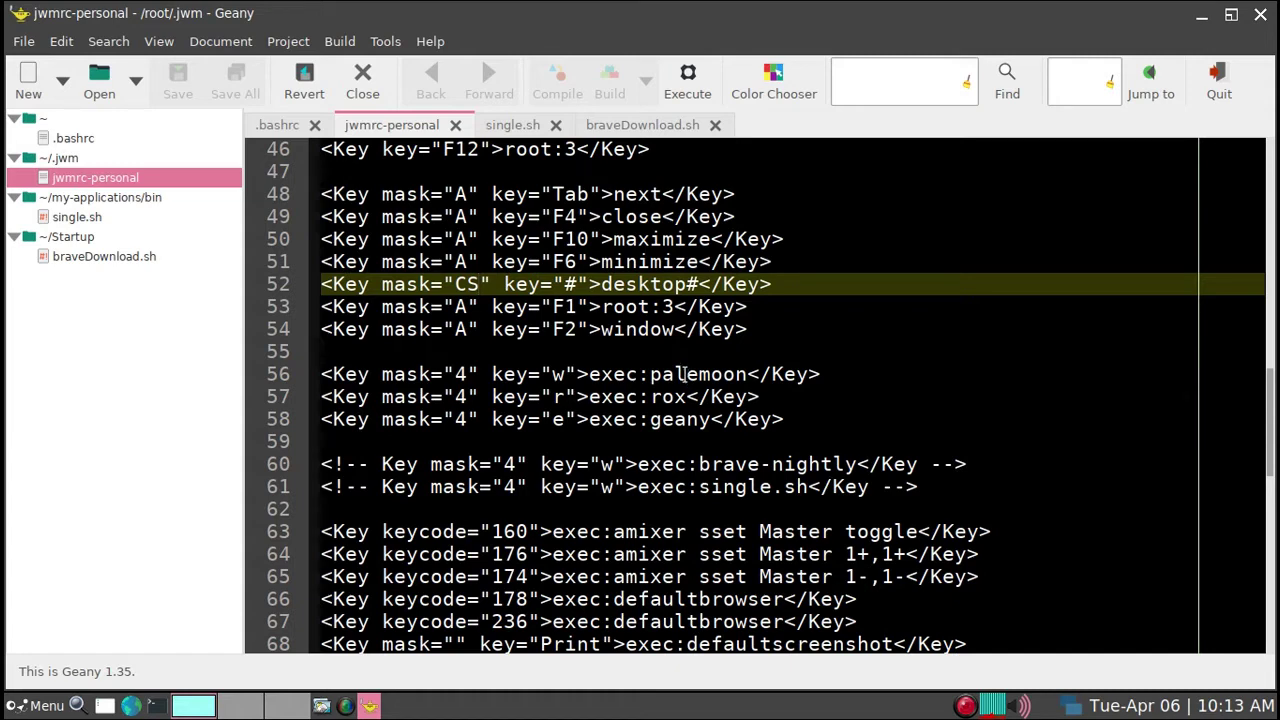
left_click(685, 374)
double_click(685, 374)
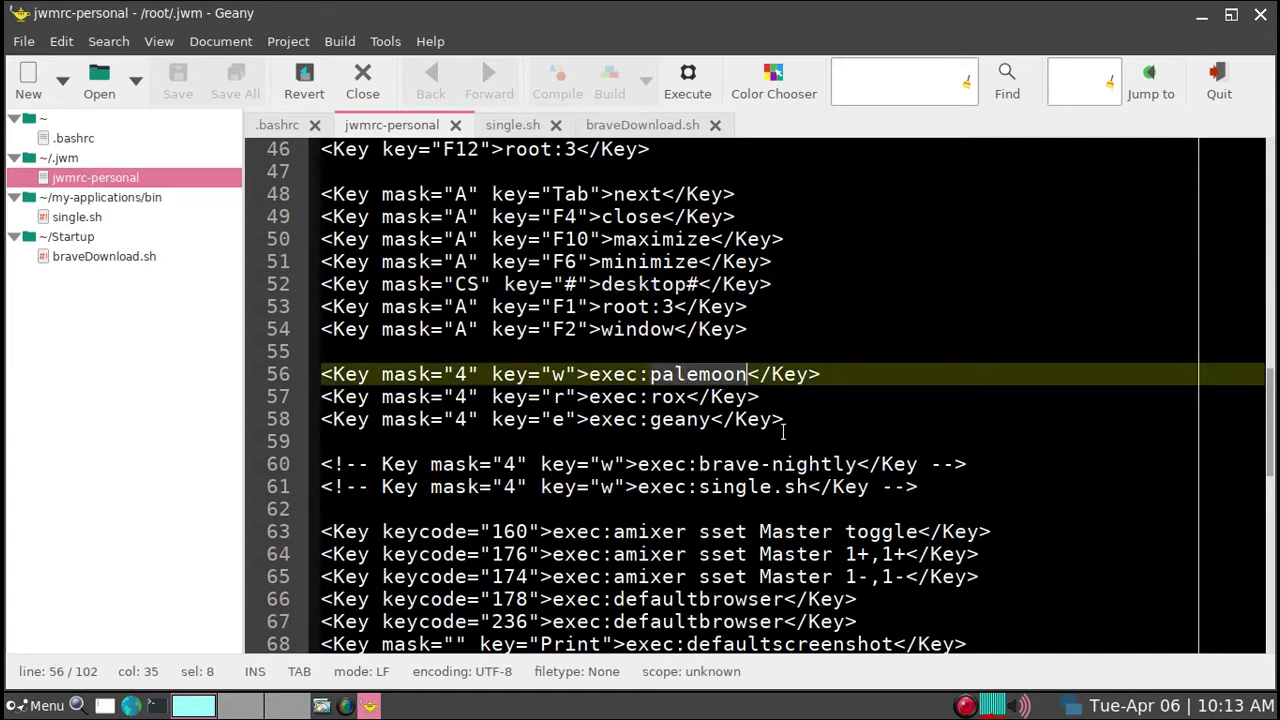
type("brave")
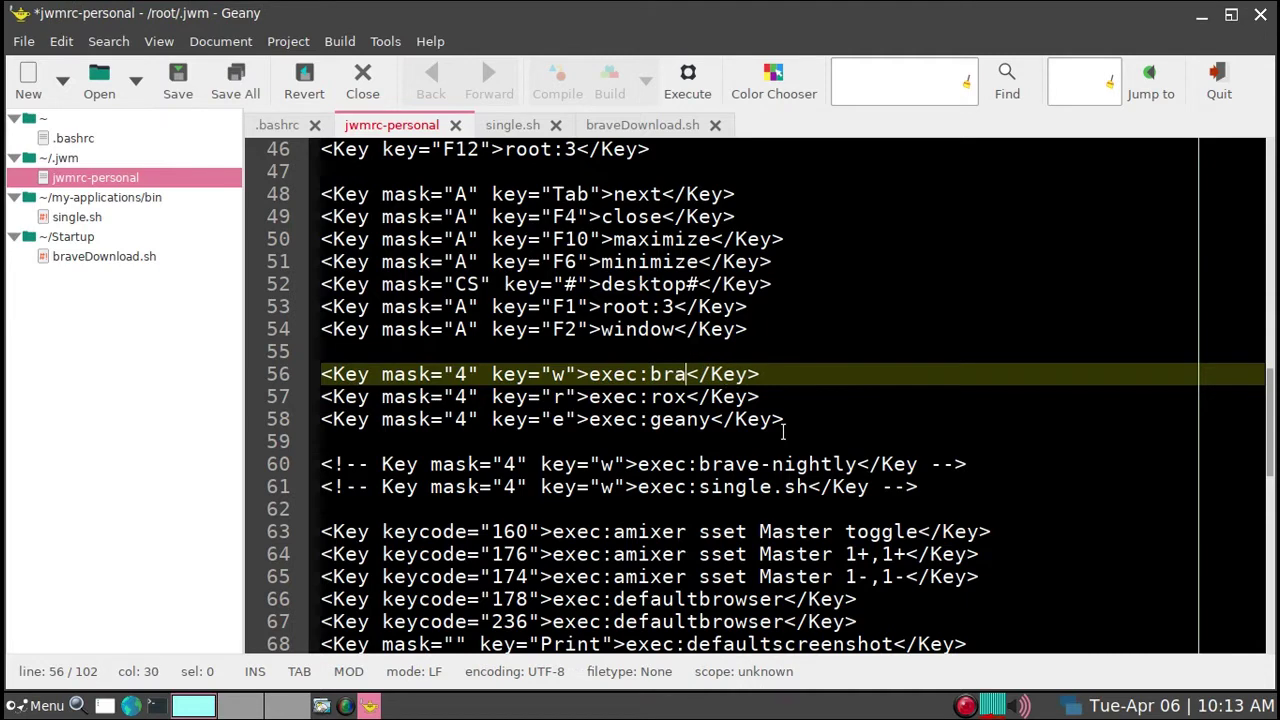
type("-nightly")
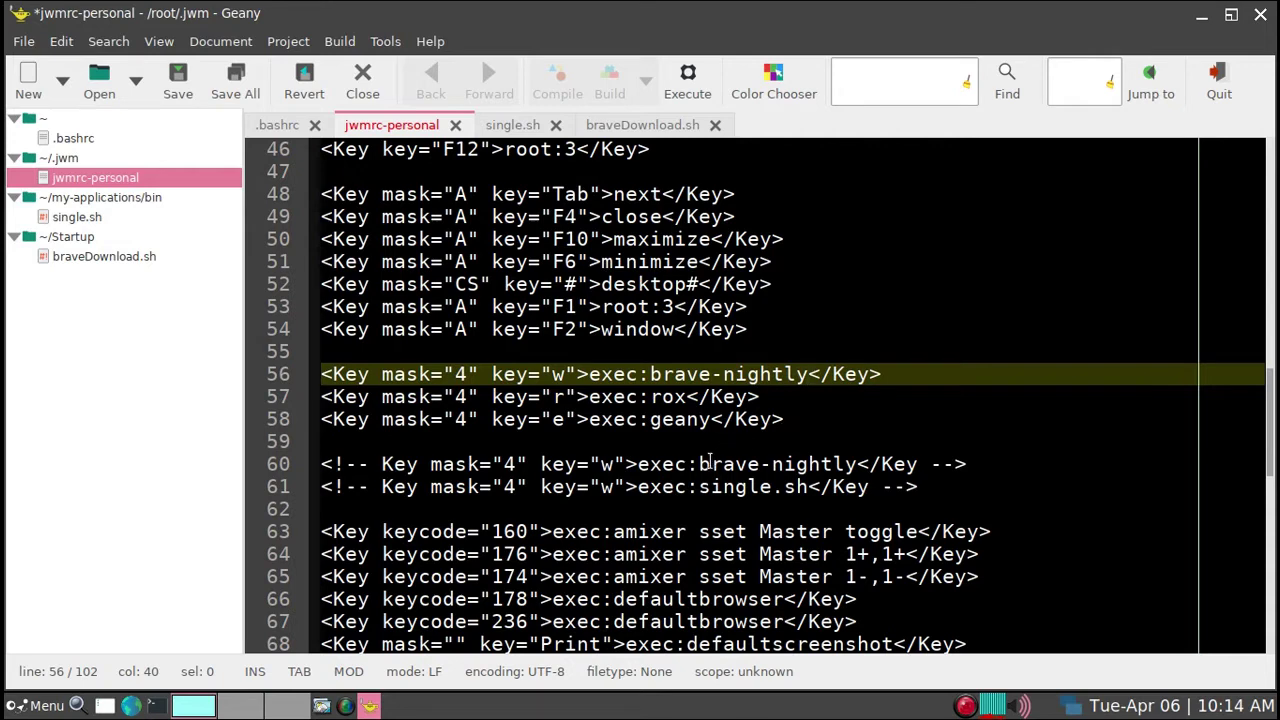
Delete the commented-out brave-nightly key binding on line 60 and save jwmrc-personal
left_click(711, 464)
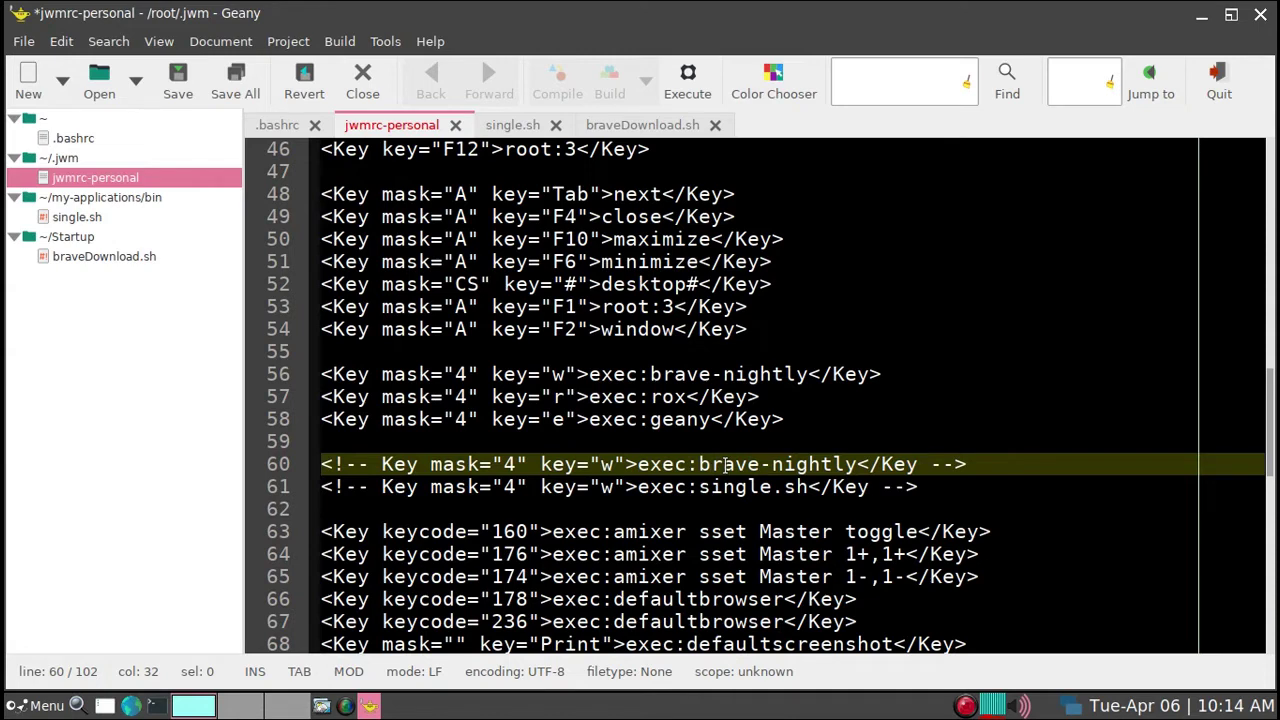
key("ctrl+k")
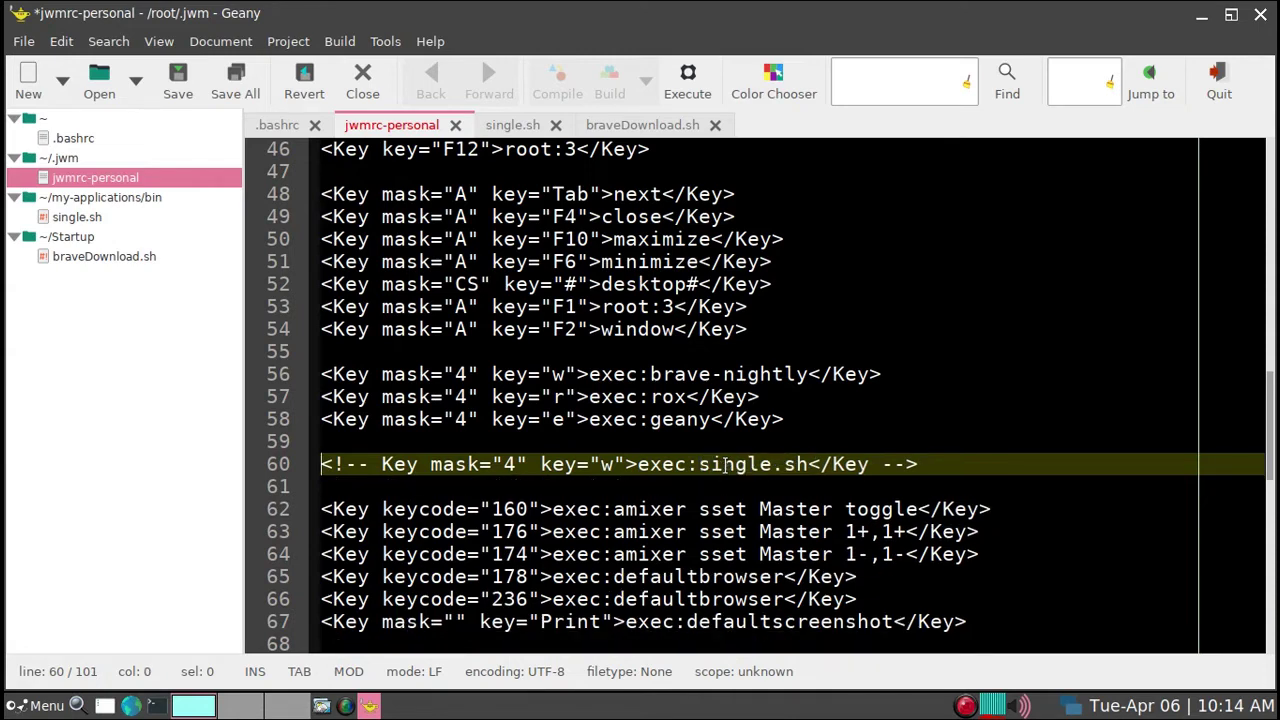
key("alt+f")
key("s")
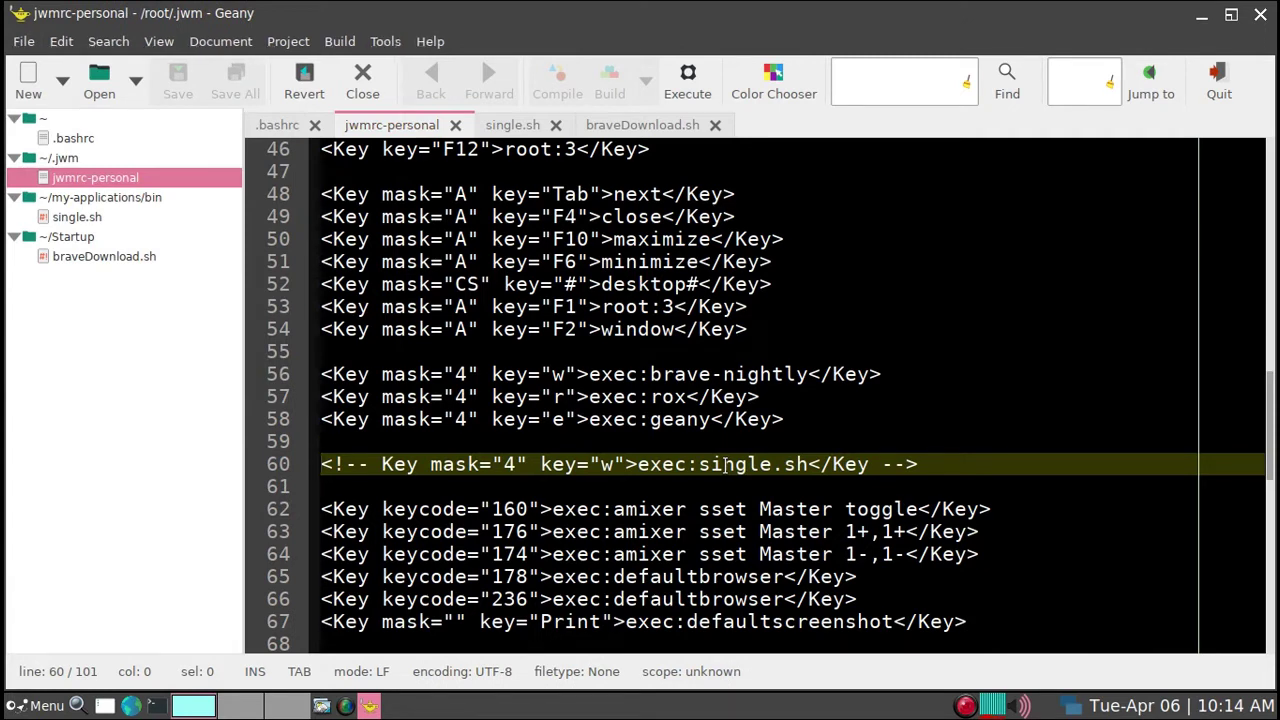
Quit the editor and restart the JWM window manager from a new terminal
key("ctrl+q")
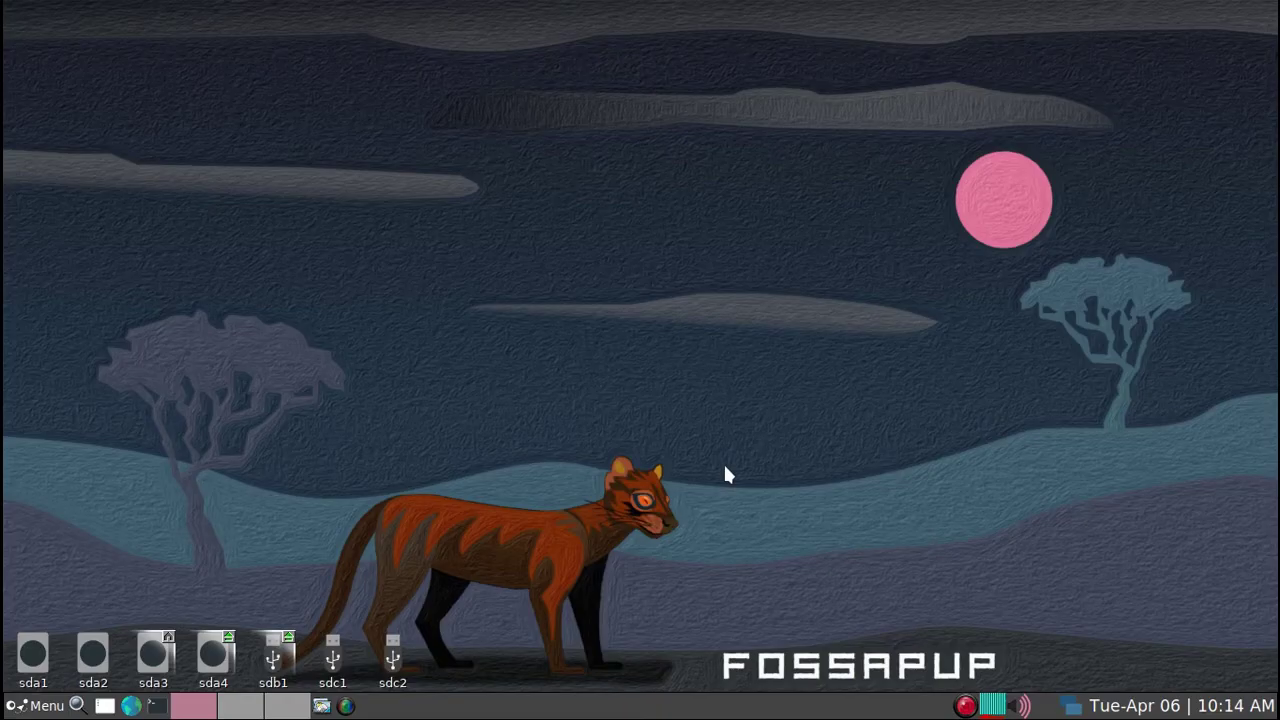
key("ctrl+alt+t")
type("jwm -restart & exit")
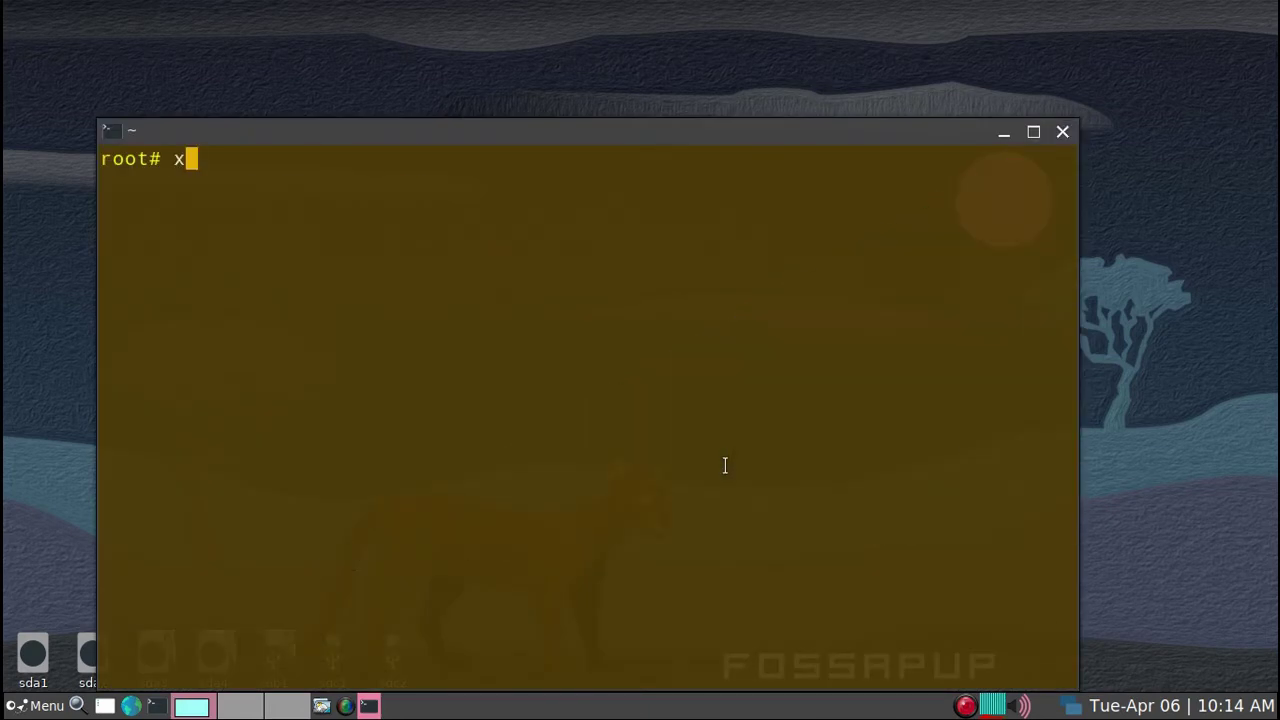
key("Return")
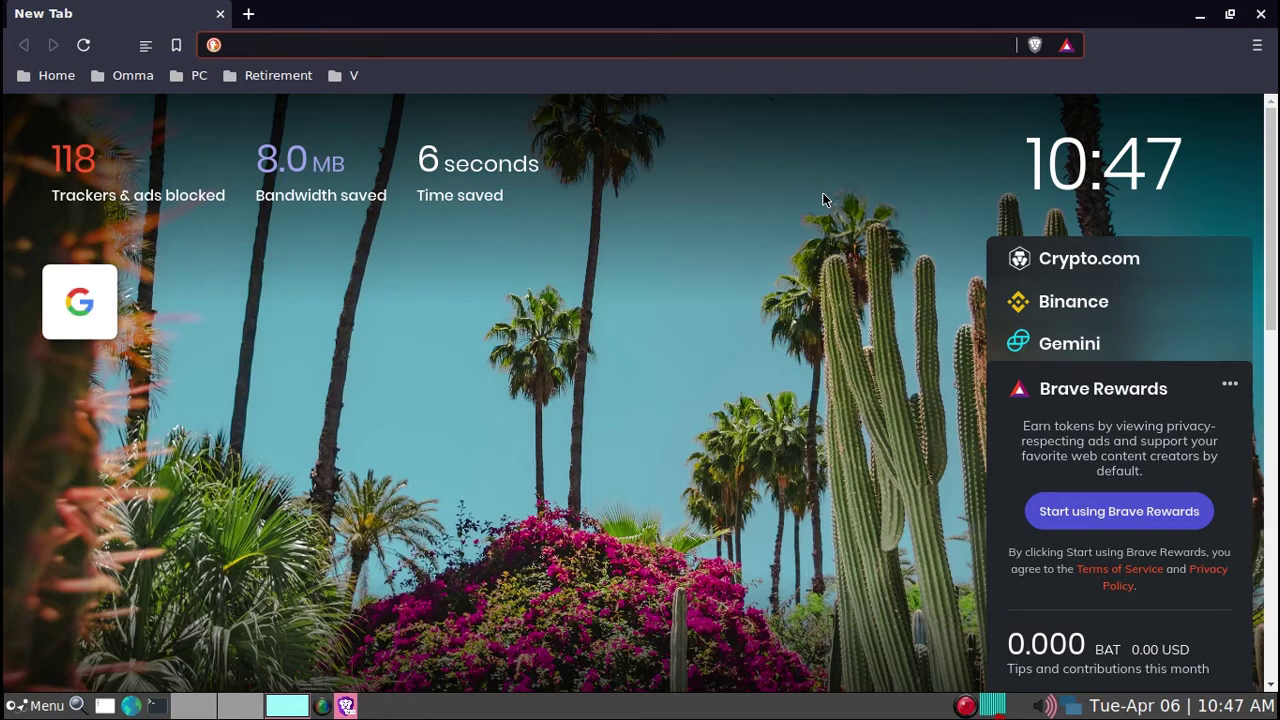
Search the web for "puppylinux logo" in the Brave browser
type("puppyli")
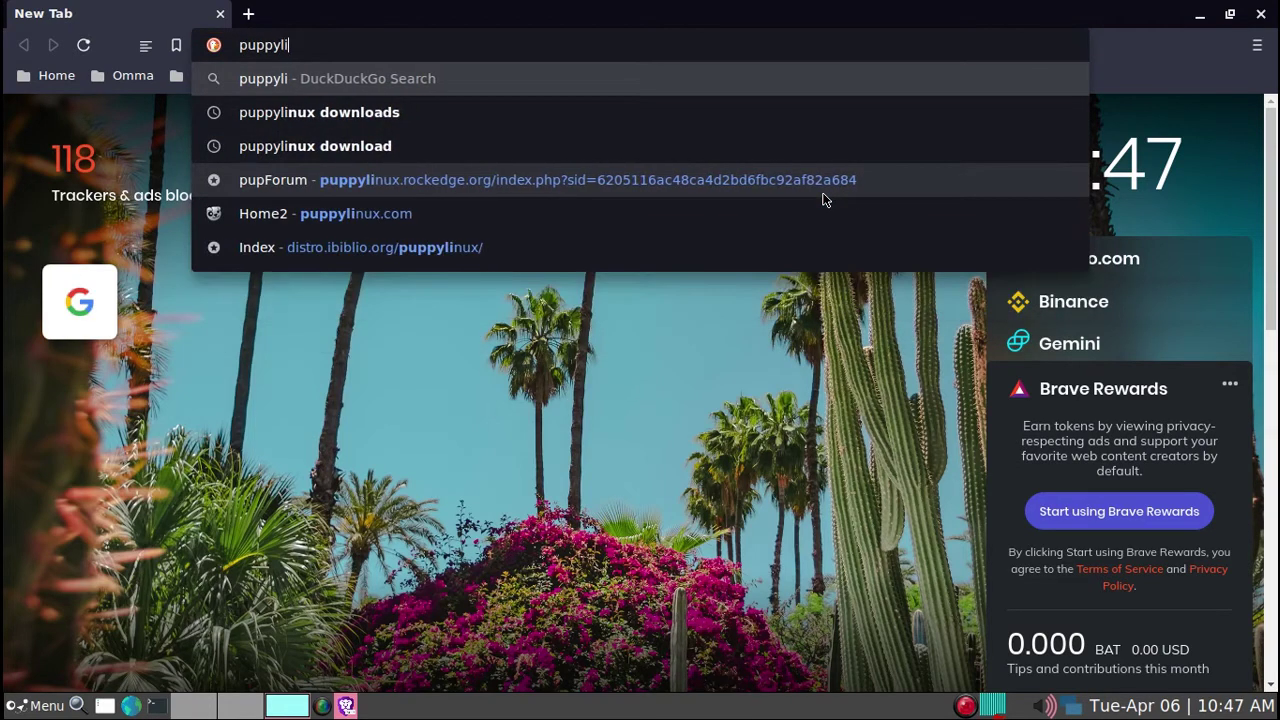
type("nux logo do")
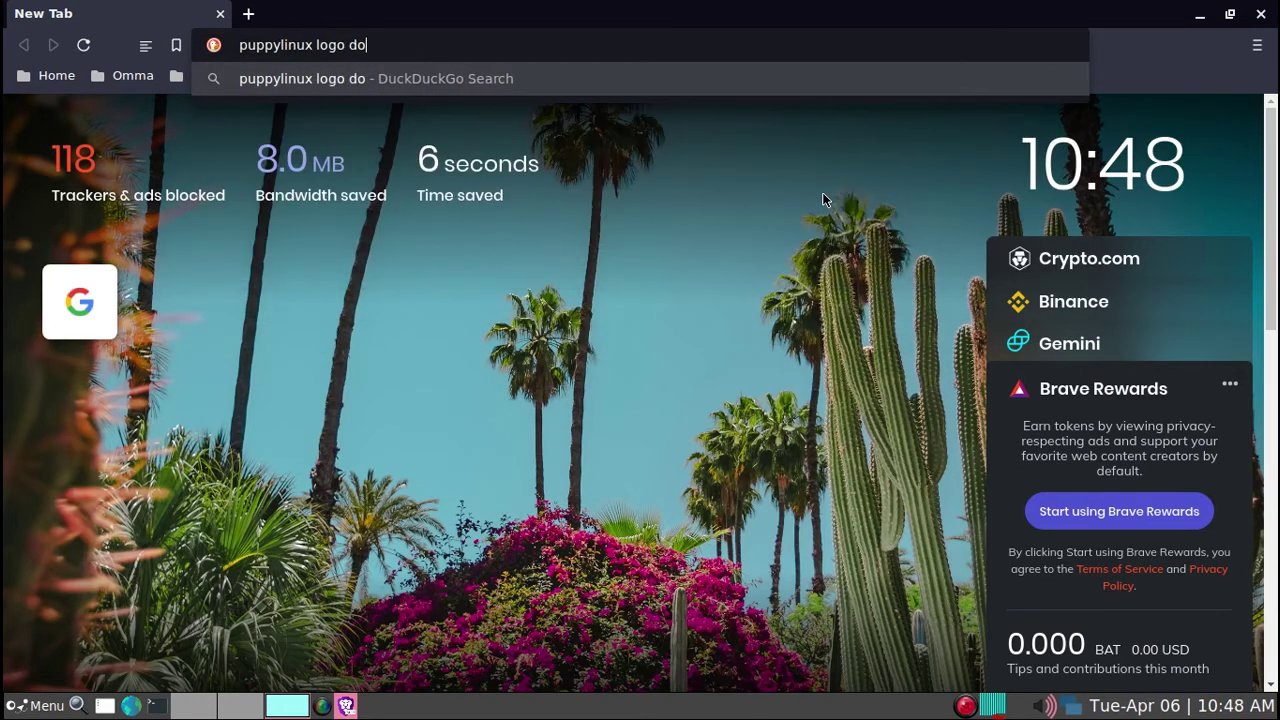
key("BackSpace")
key("BackSpace")
key("Return")
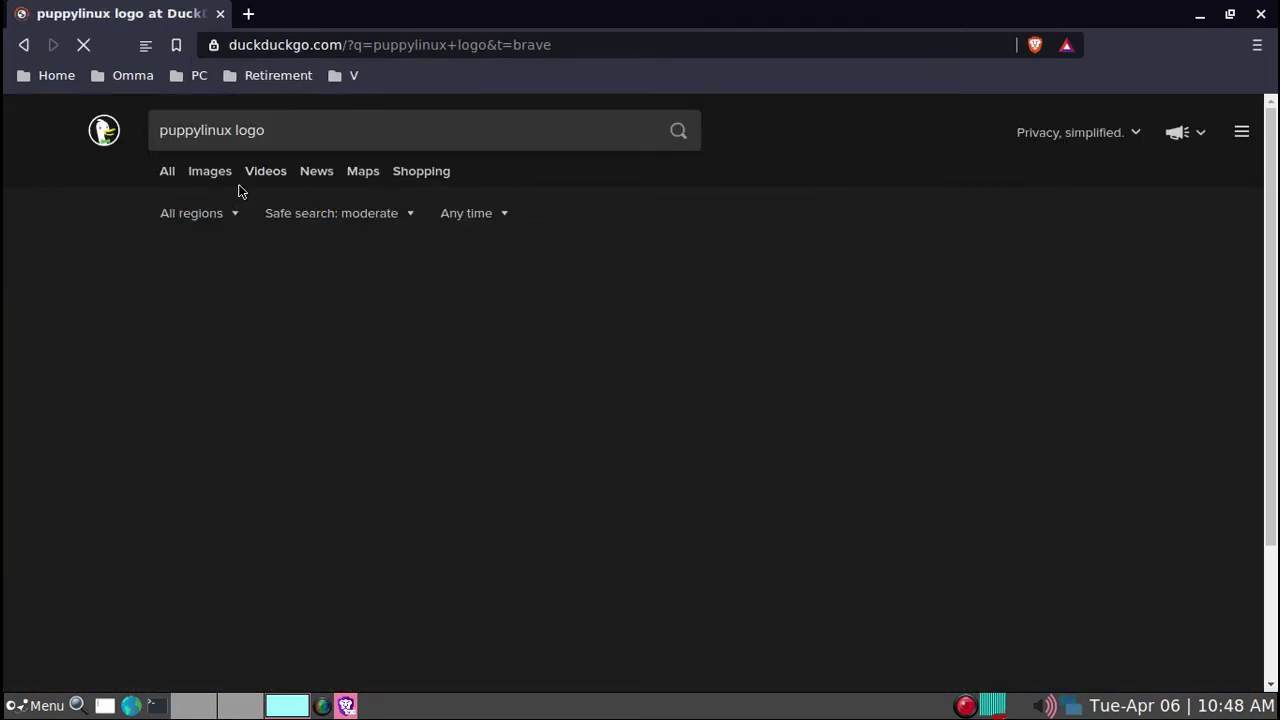
Show the image results and open the preview of the 300 × 300 Puppy Linux logo from makeuseof.com
left_click(226, 172)
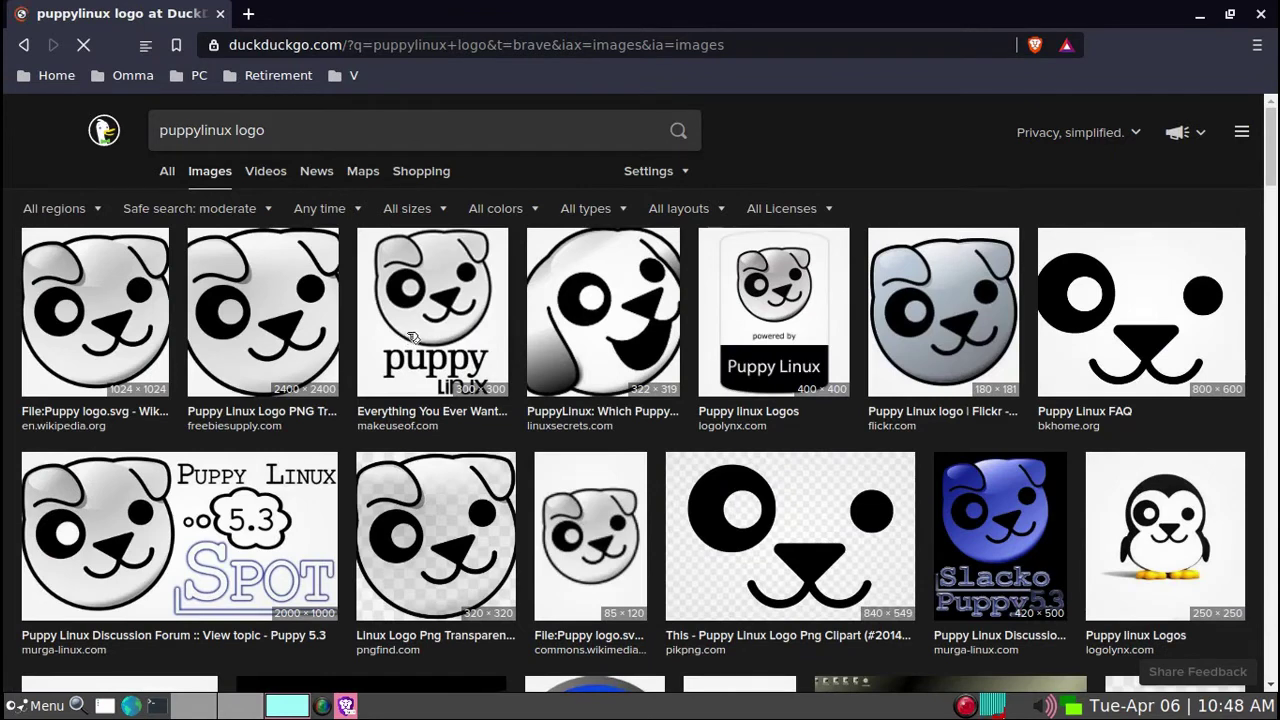
right_click(410, 334)
key("Escape")
left_click(410, 334)
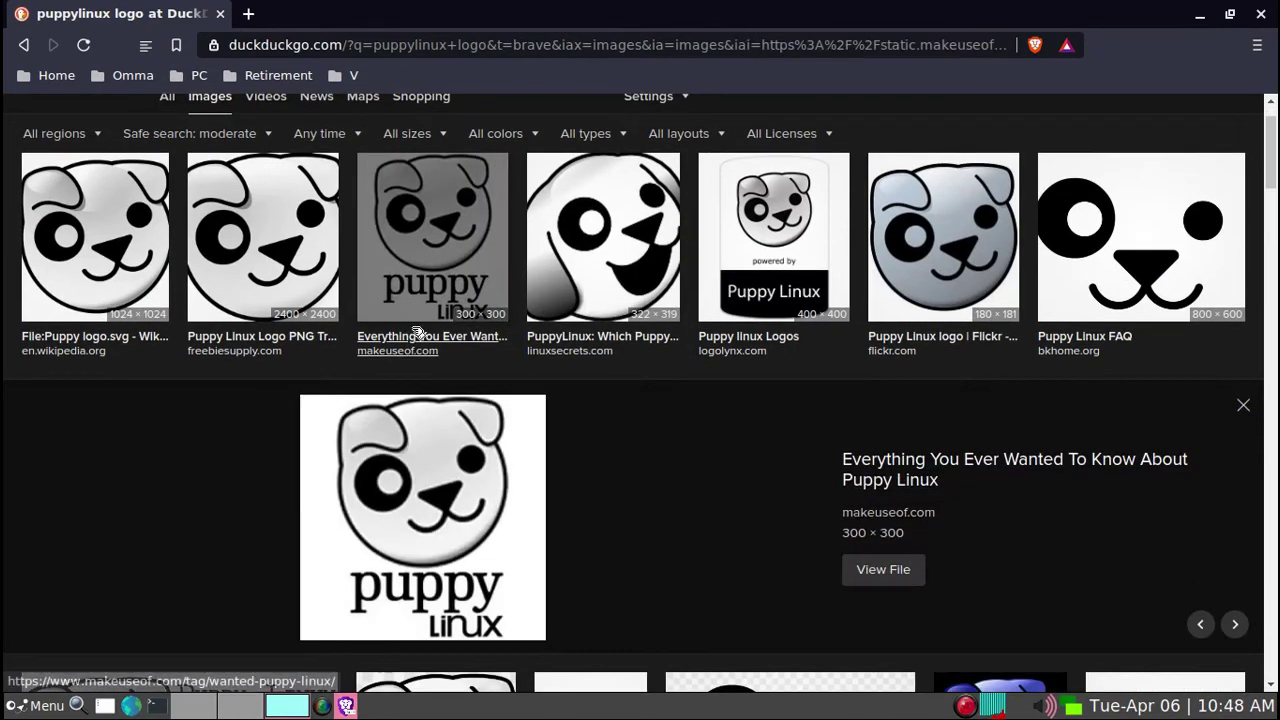
Open the full-size Puppy Linux logo, save it as PuppyLogo.jpg in spot's Downloads folder, and close the browser
left_click(889, 572)
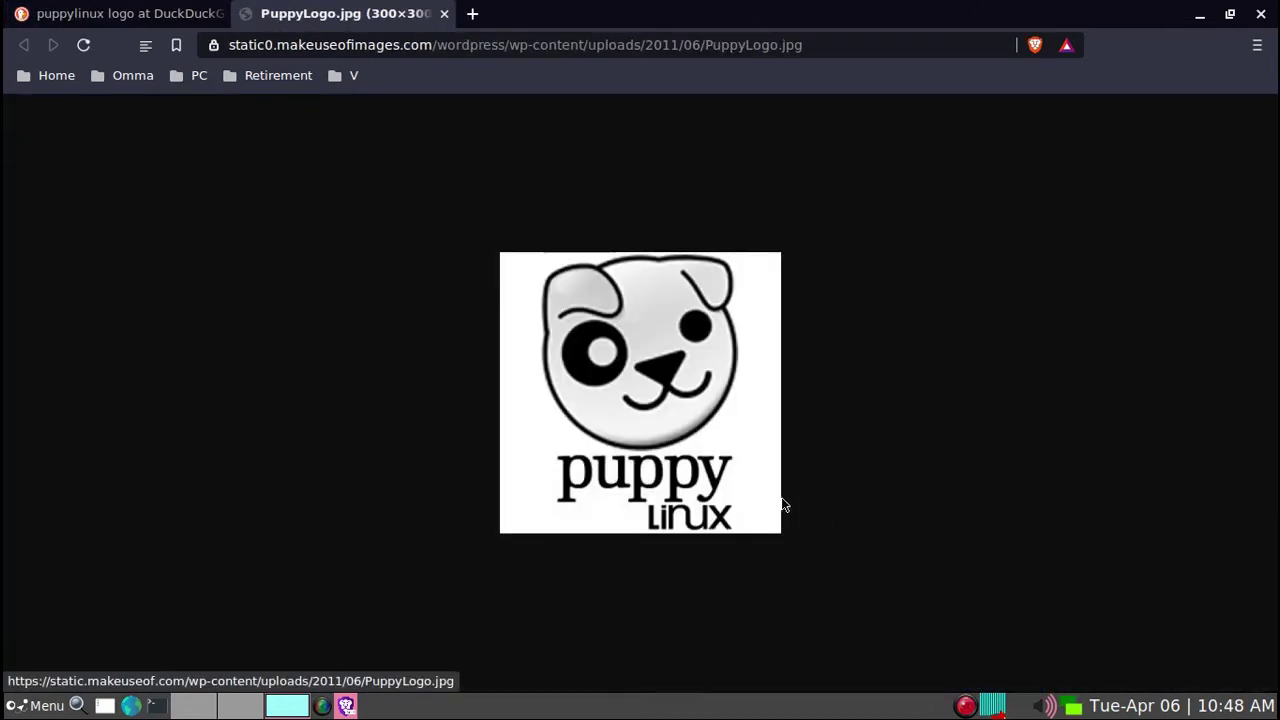
right_click(678, 387)
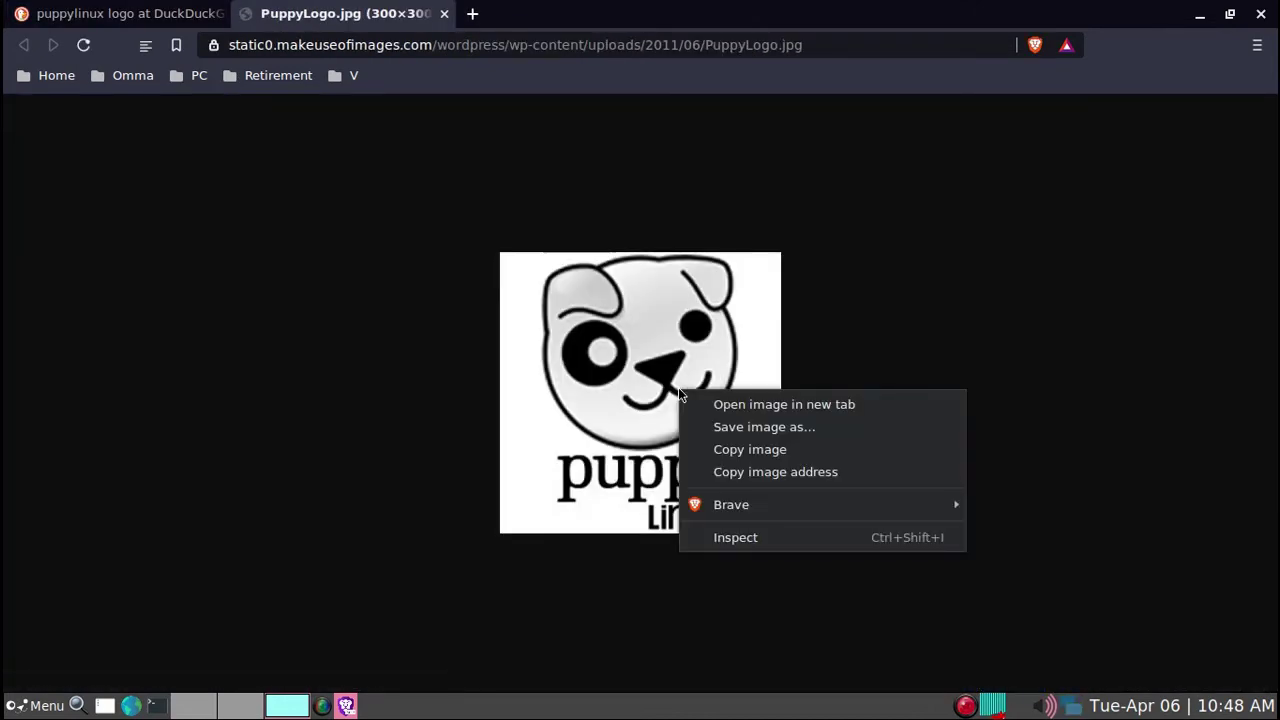
left_click(727, 430)
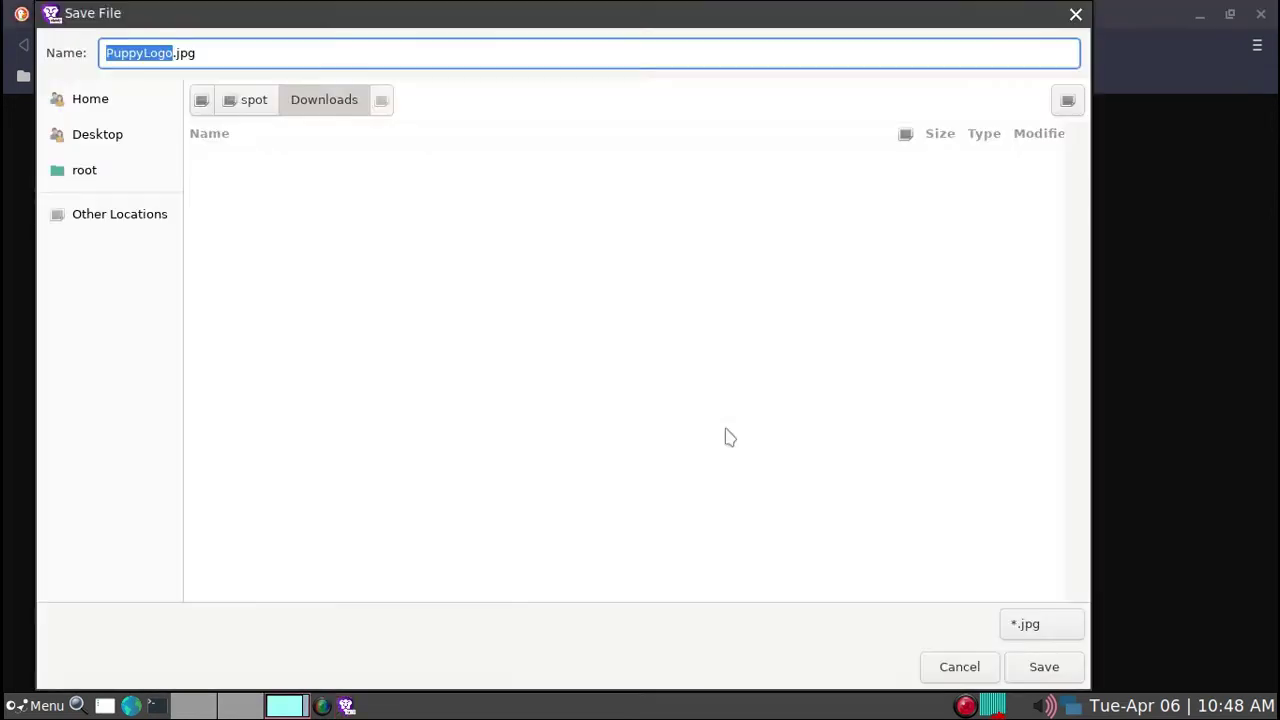
left_click(1062, 675)
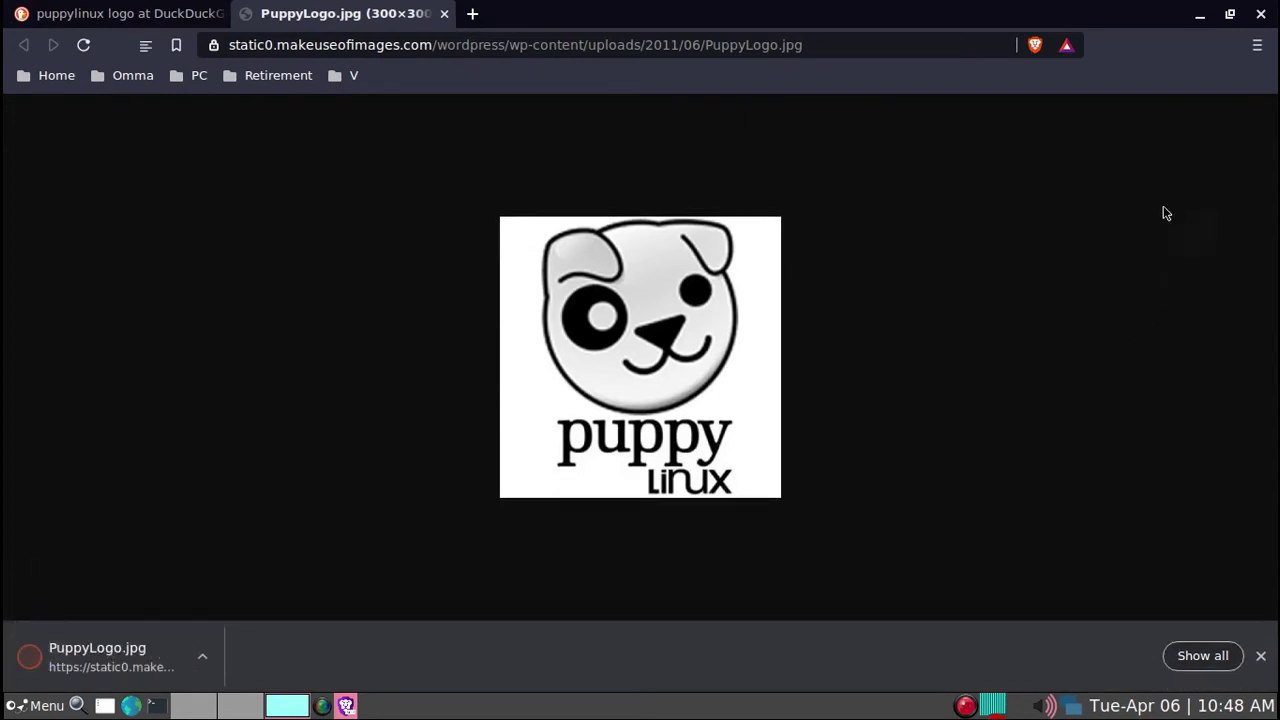
left_click(1261, 17)
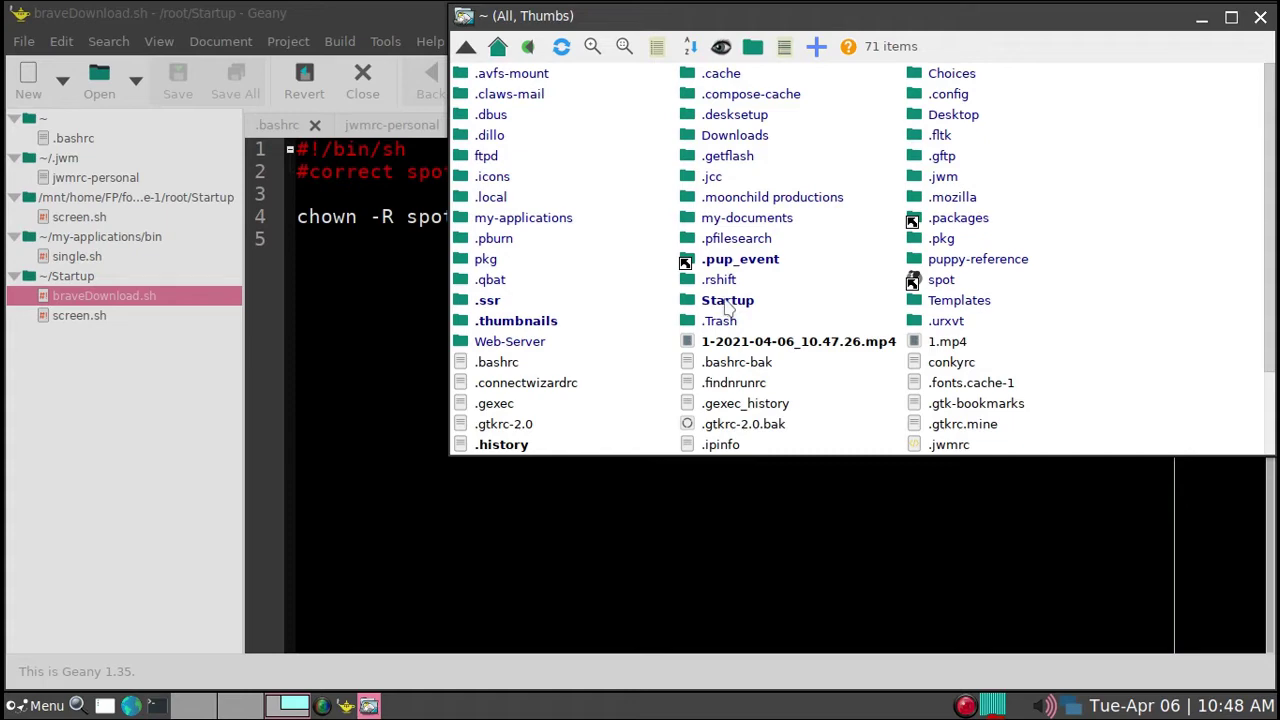
Start a new script named braveDownload.sh in the ~/Startup folder and cancel its creation
left_click(727, 302)
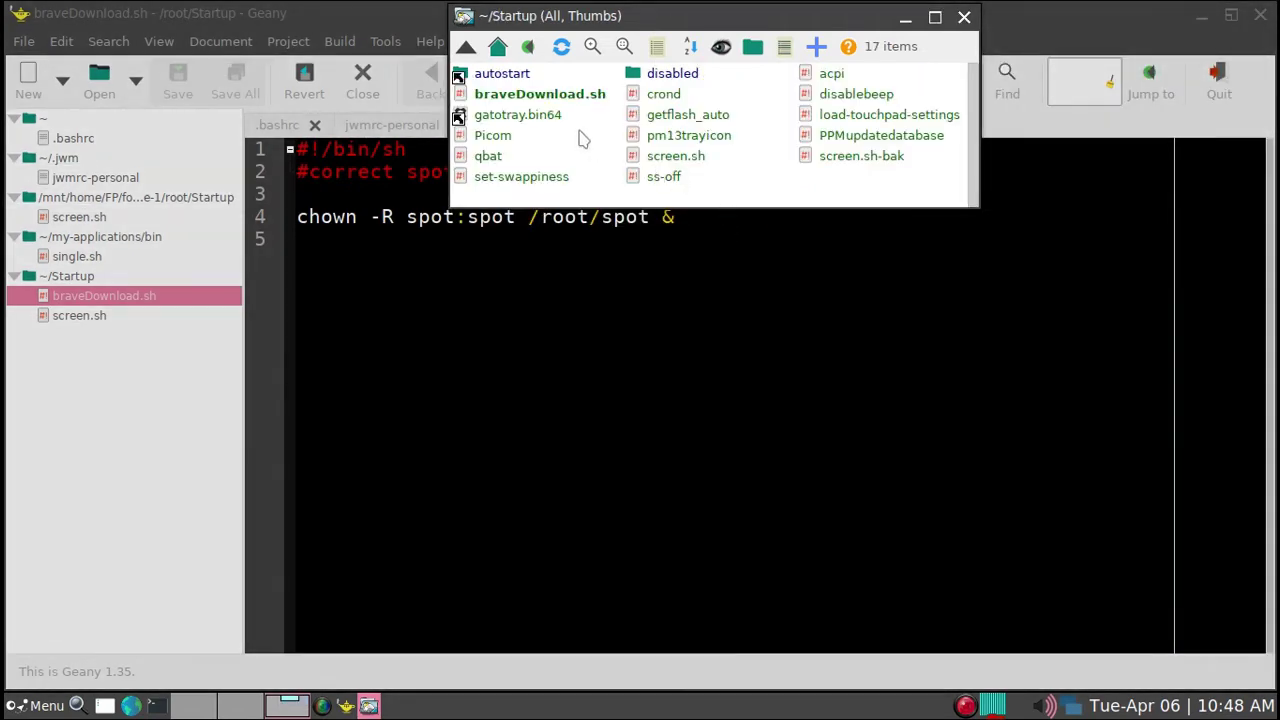
left_click_drag(753, 20, 812, 60)
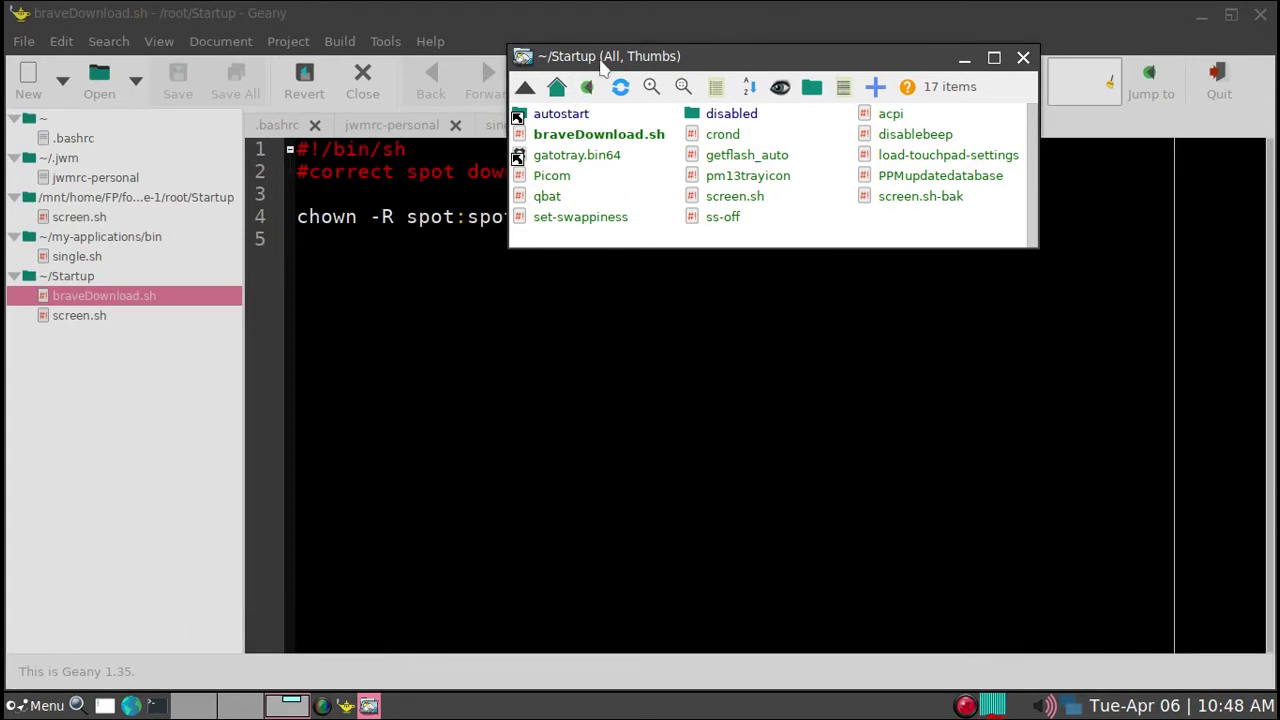
right_click(832, 233)
mouse_move(835, 233)
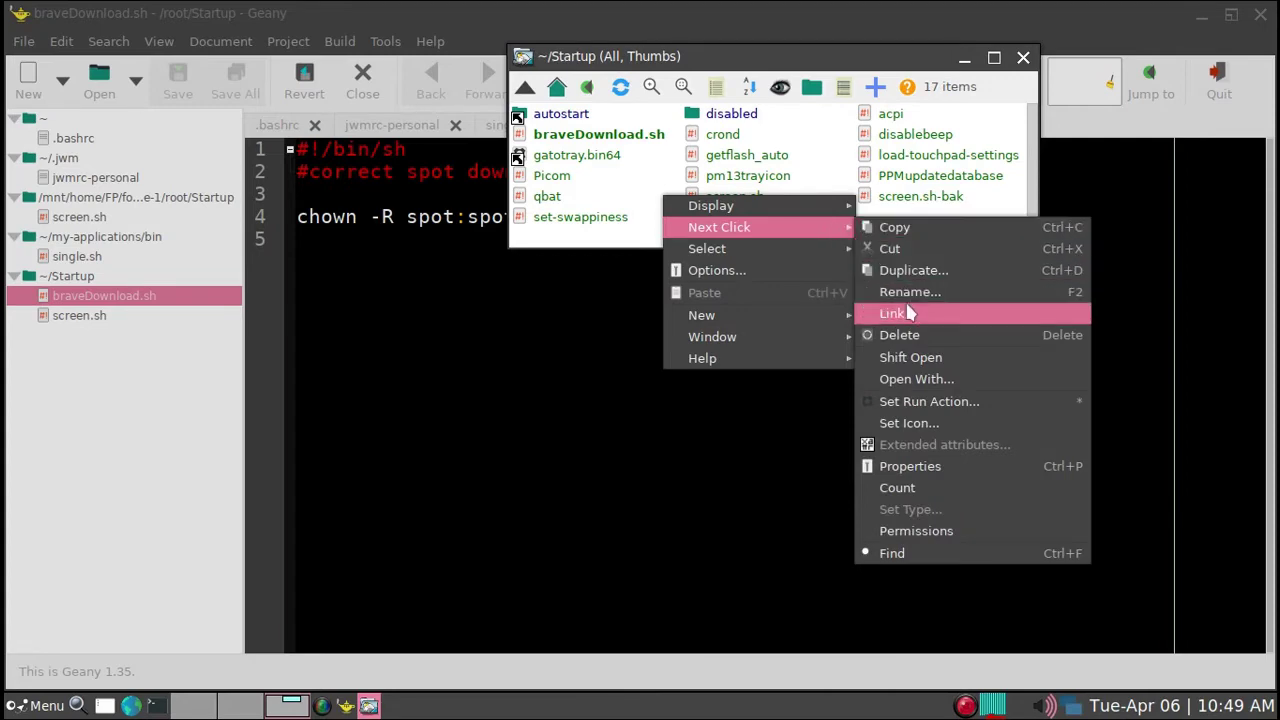
mouse_move(800, 316)
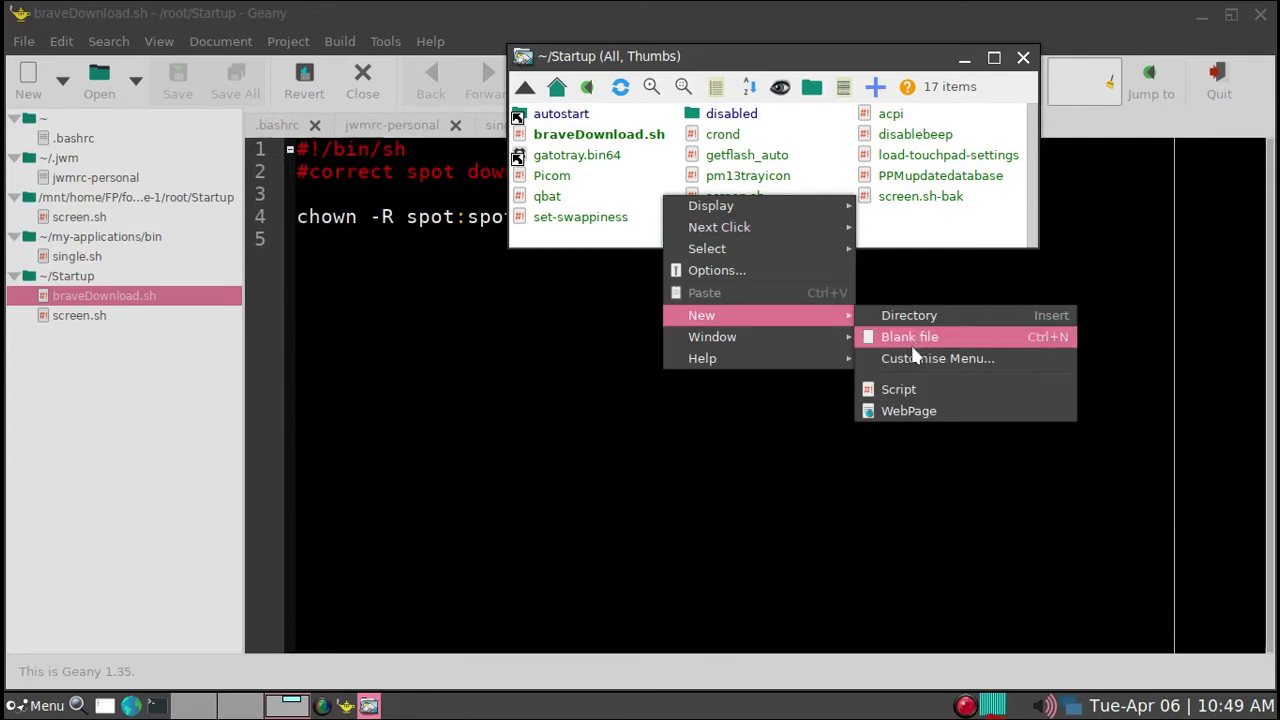
left_click(913, 392)
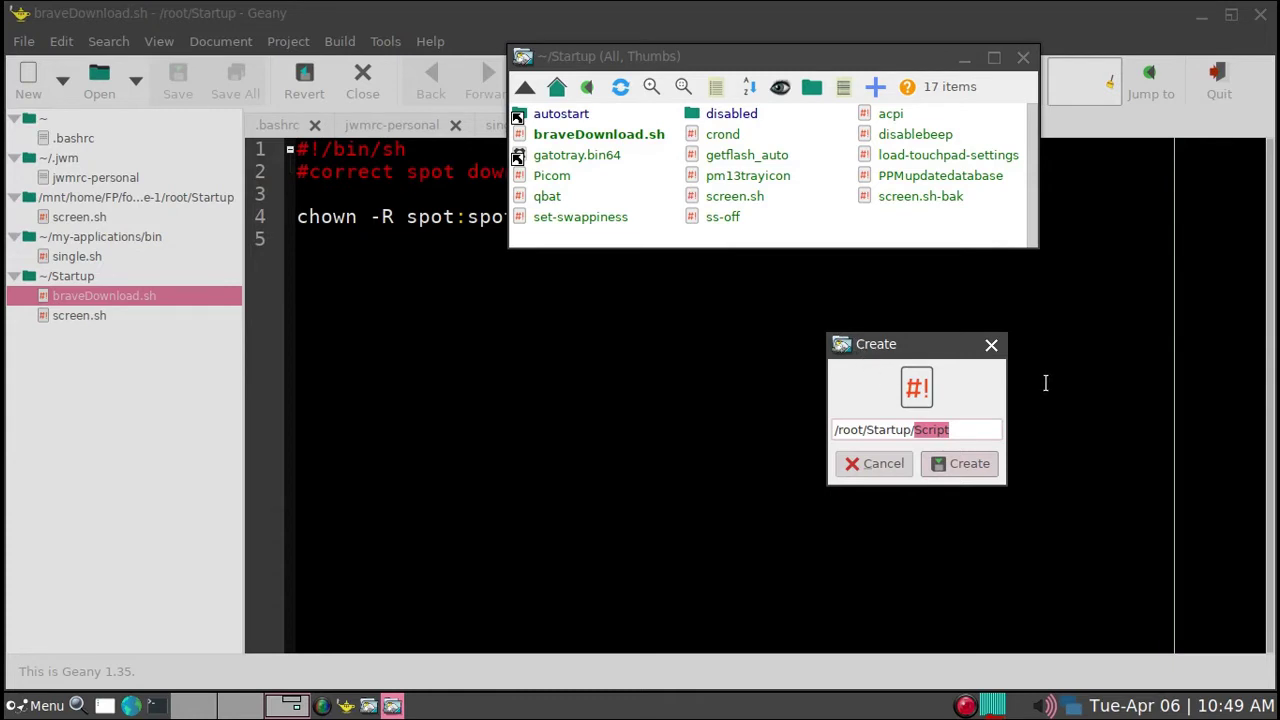
type("braveDownload.sh")
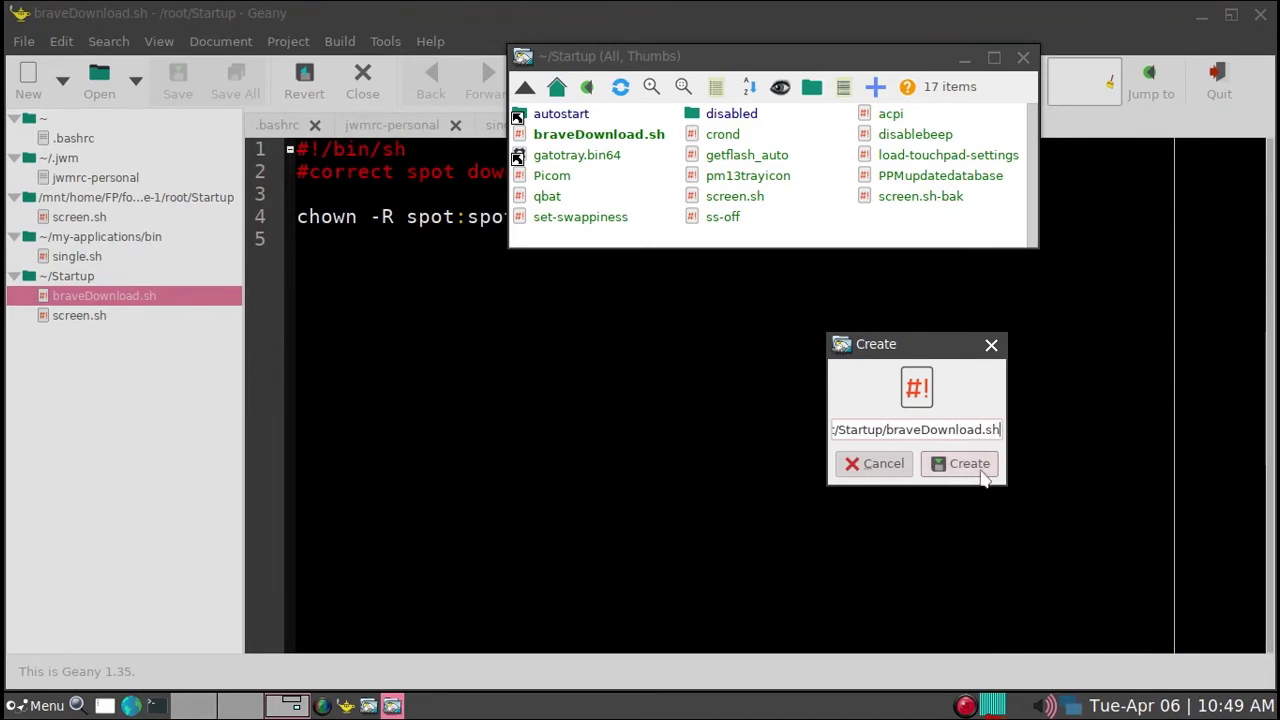
left_click(991, 346)
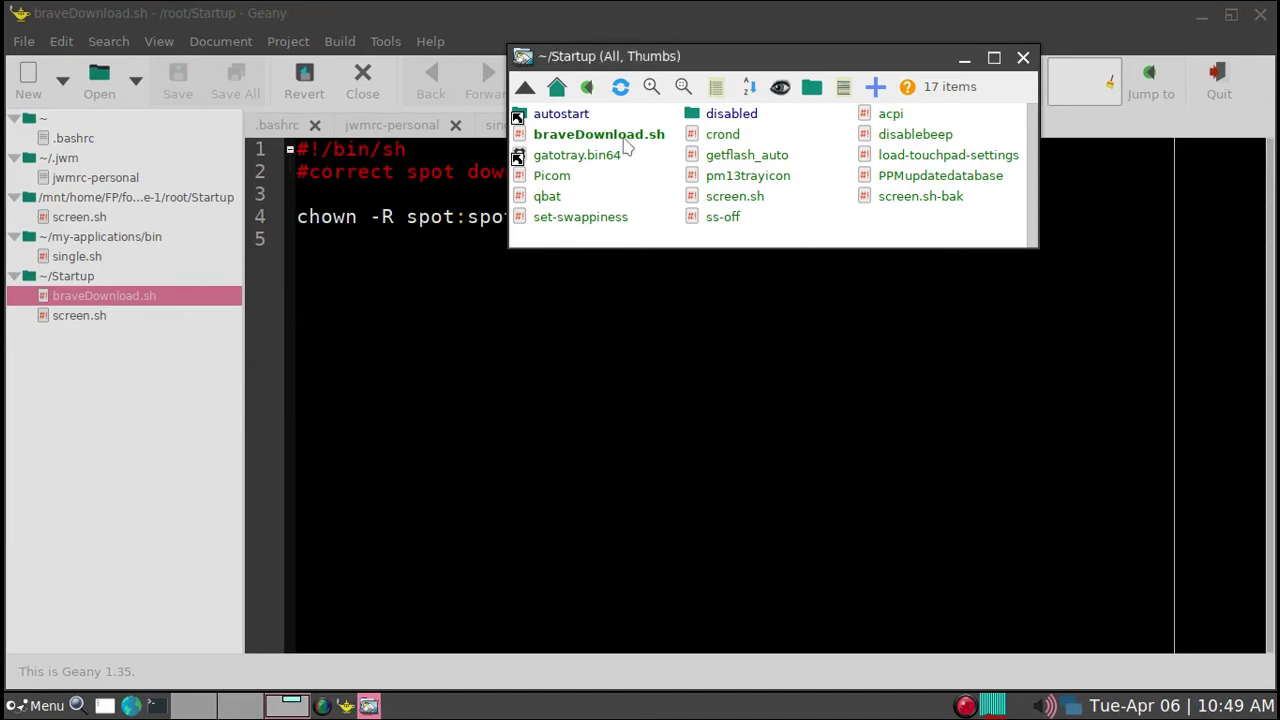
Examine the shebang and the chown command in the existing braveDownload.sh script, and close the editor
left_click_drag(626, 146, 563, 300)
left_click(965, 60)
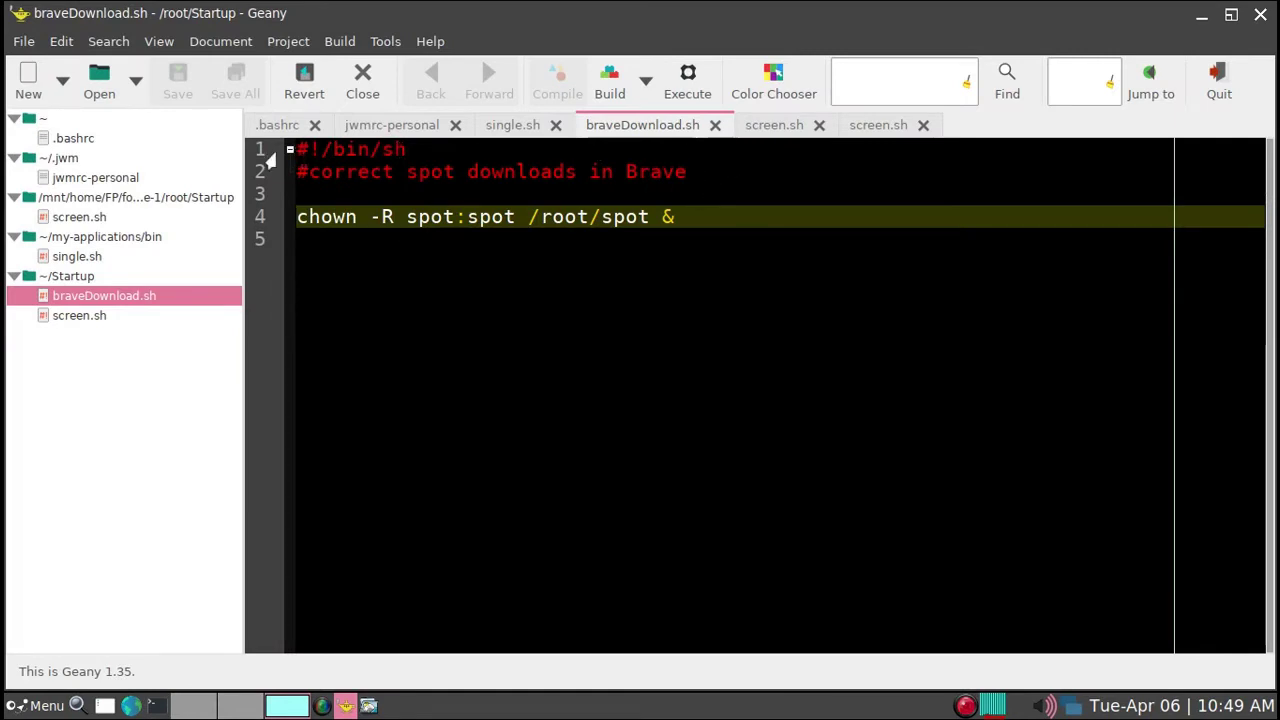
left_click(405, 147)
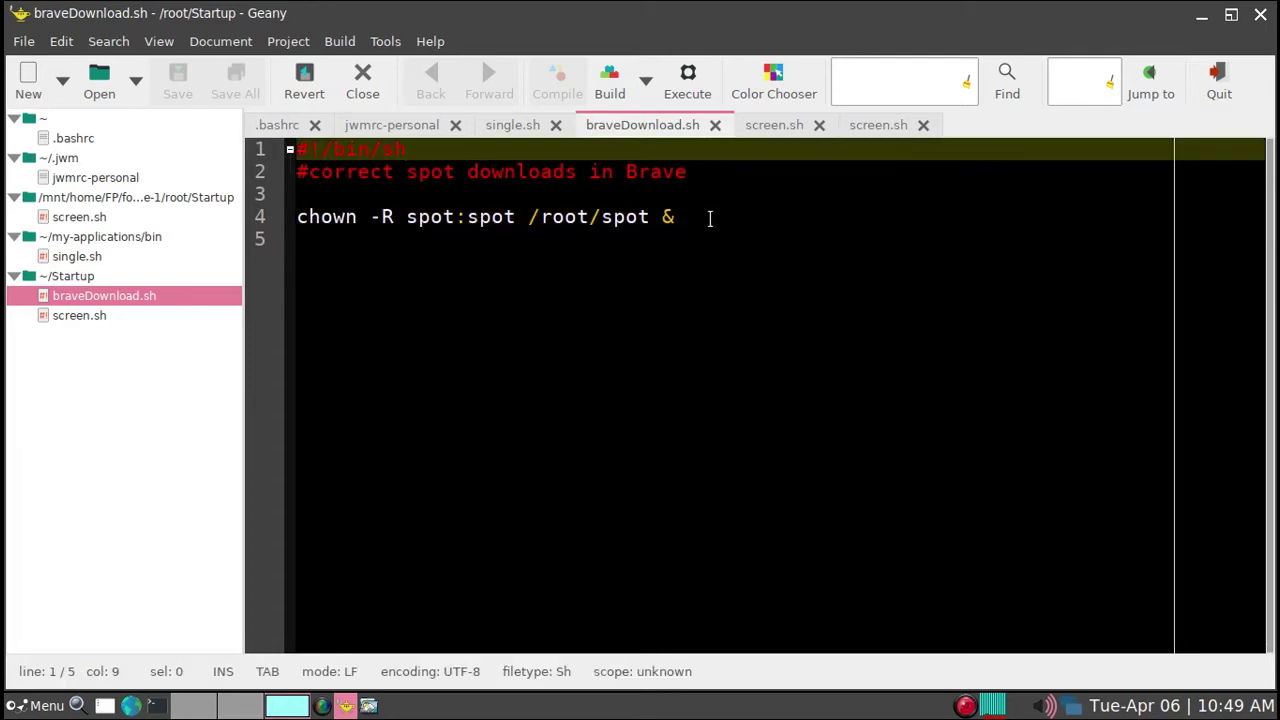
left_click_drag(710, 218, 293, 218)
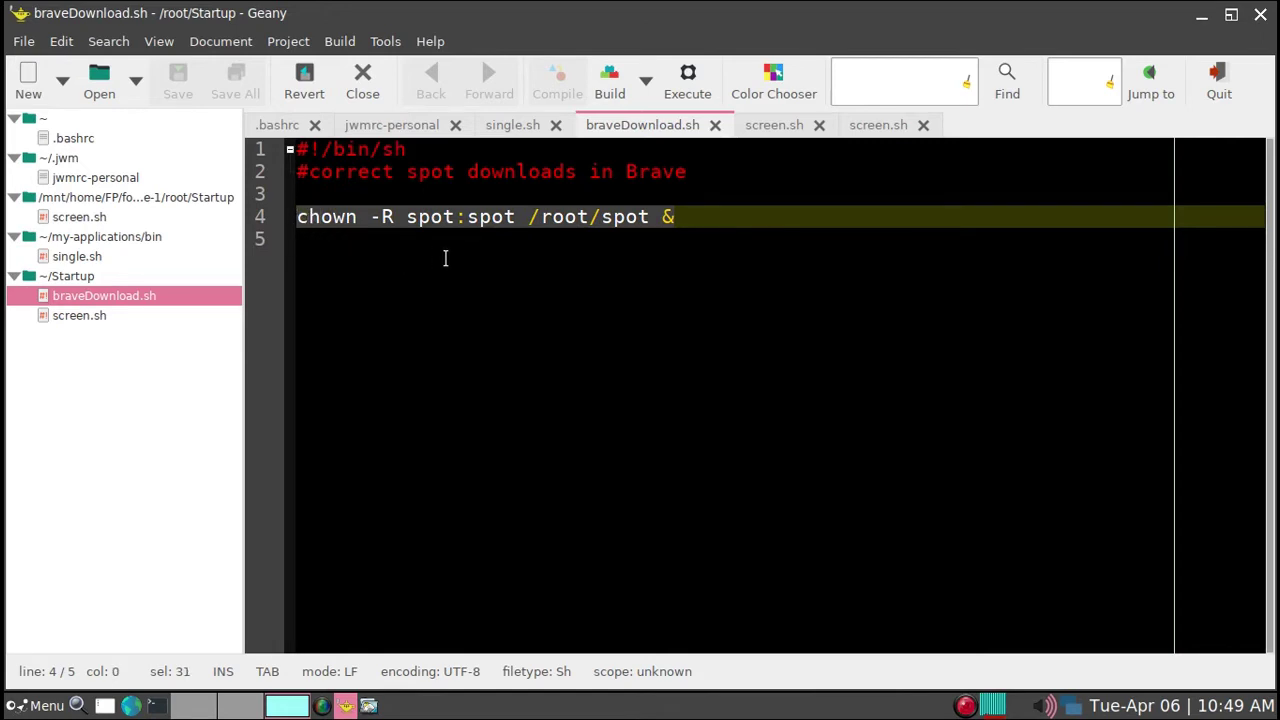
left_click(445, 258)
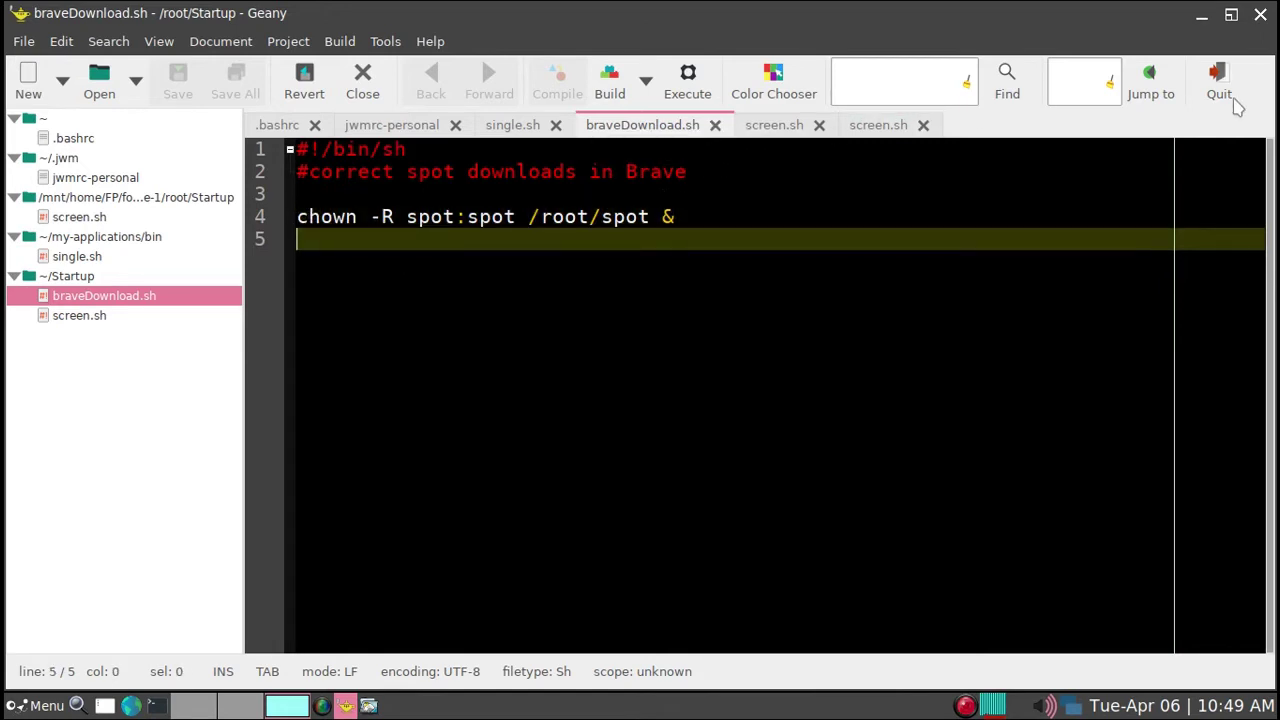
left_click(1261, 18)
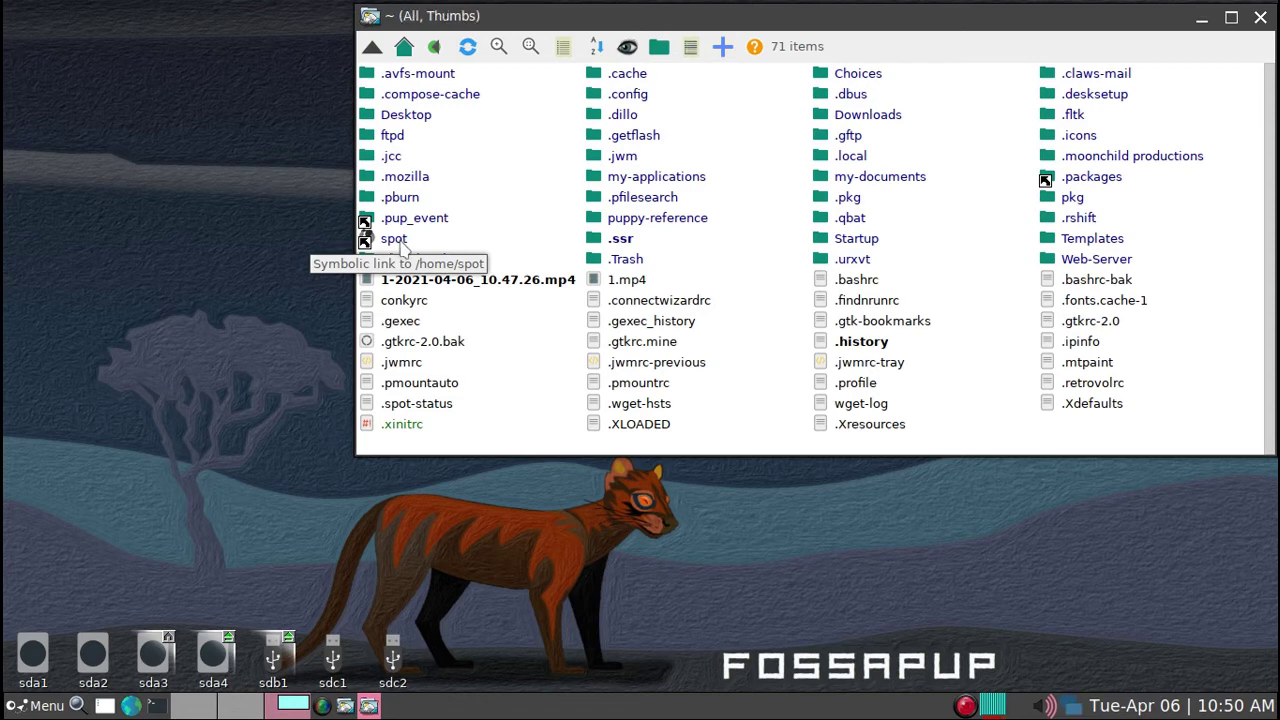
Check the Downloads folder inside spot for the saved logo, and reposition the file manager windows
left_click(401, 249)
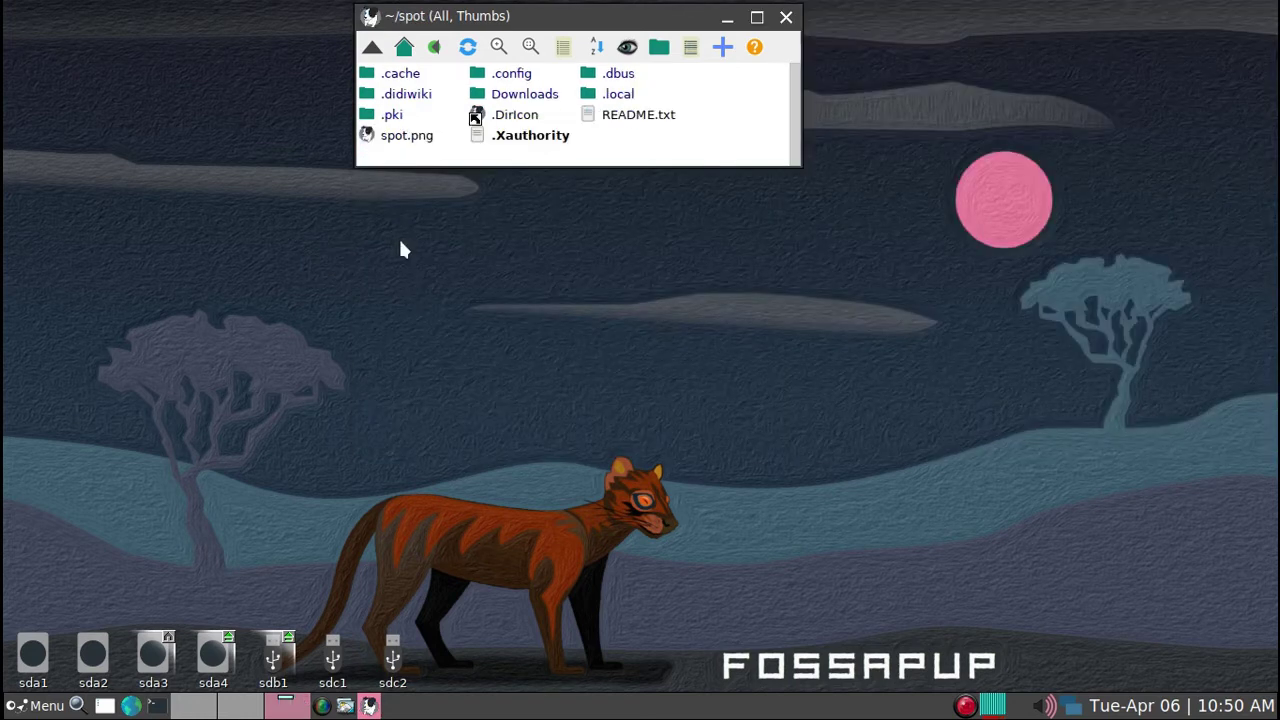
left_click(520, 97)
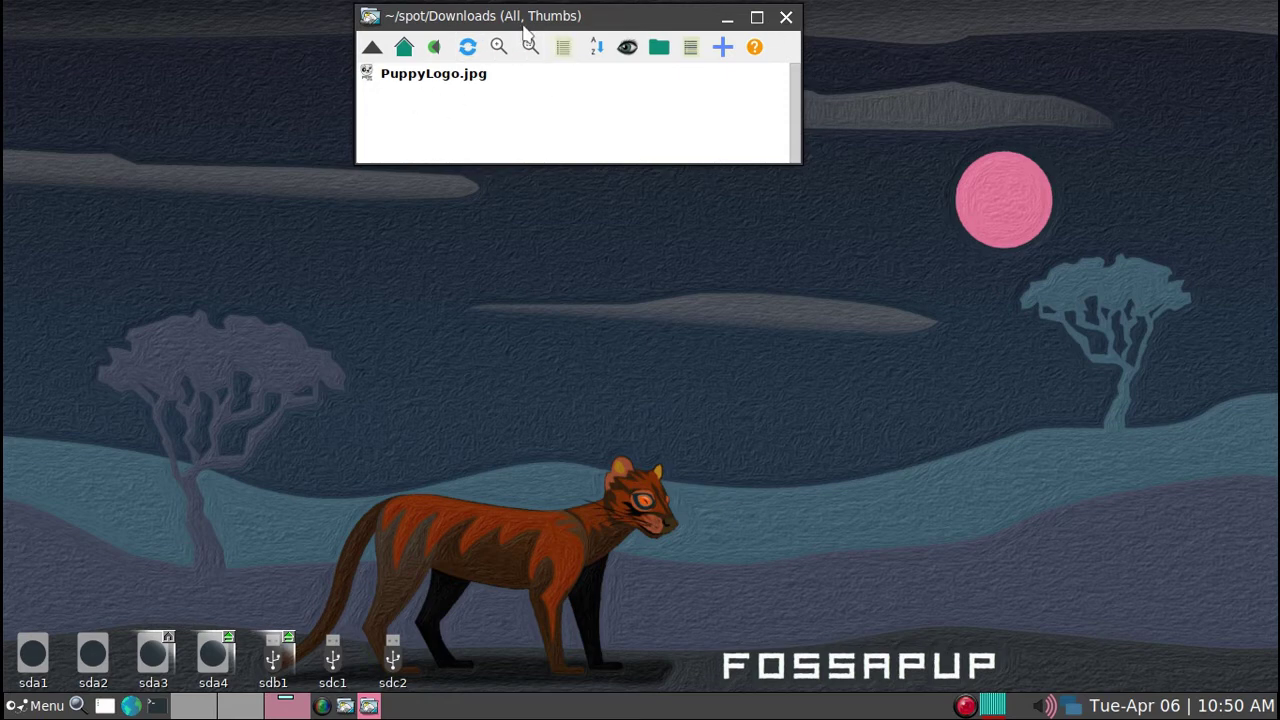
left_click_drag(530, 29, 817, 231)
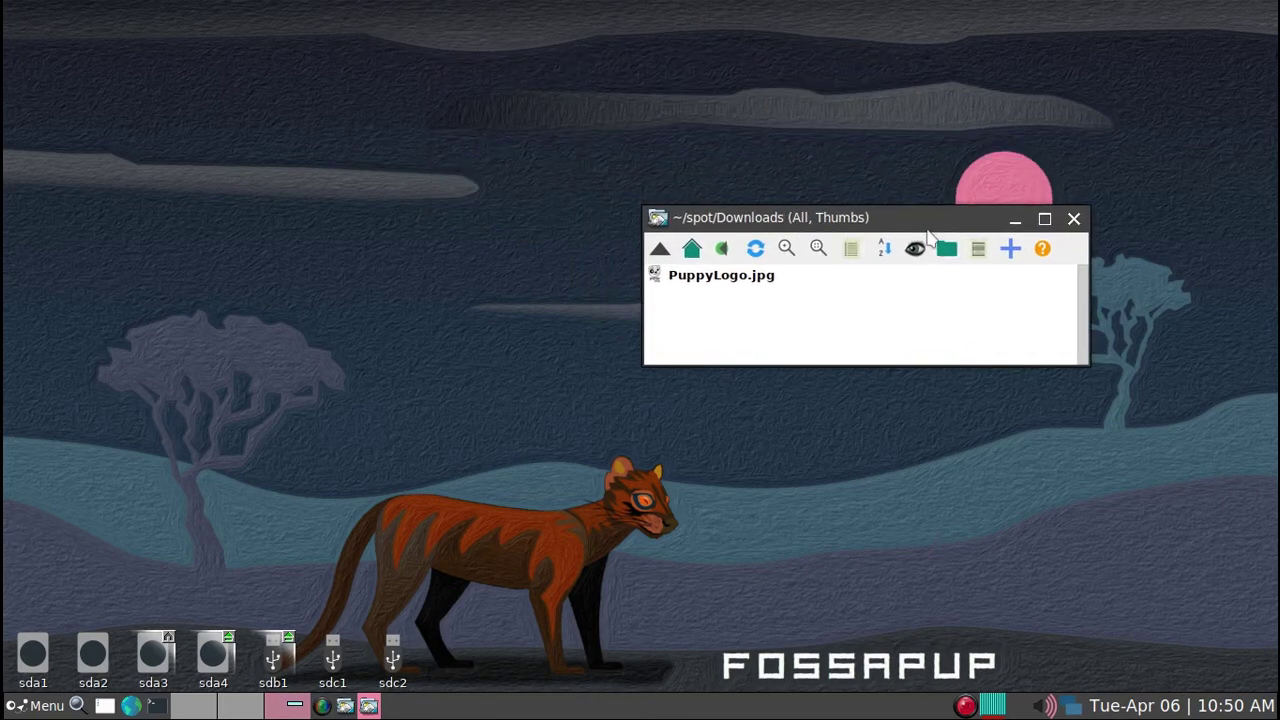
left_click_drag(924, 218, 942, 226)
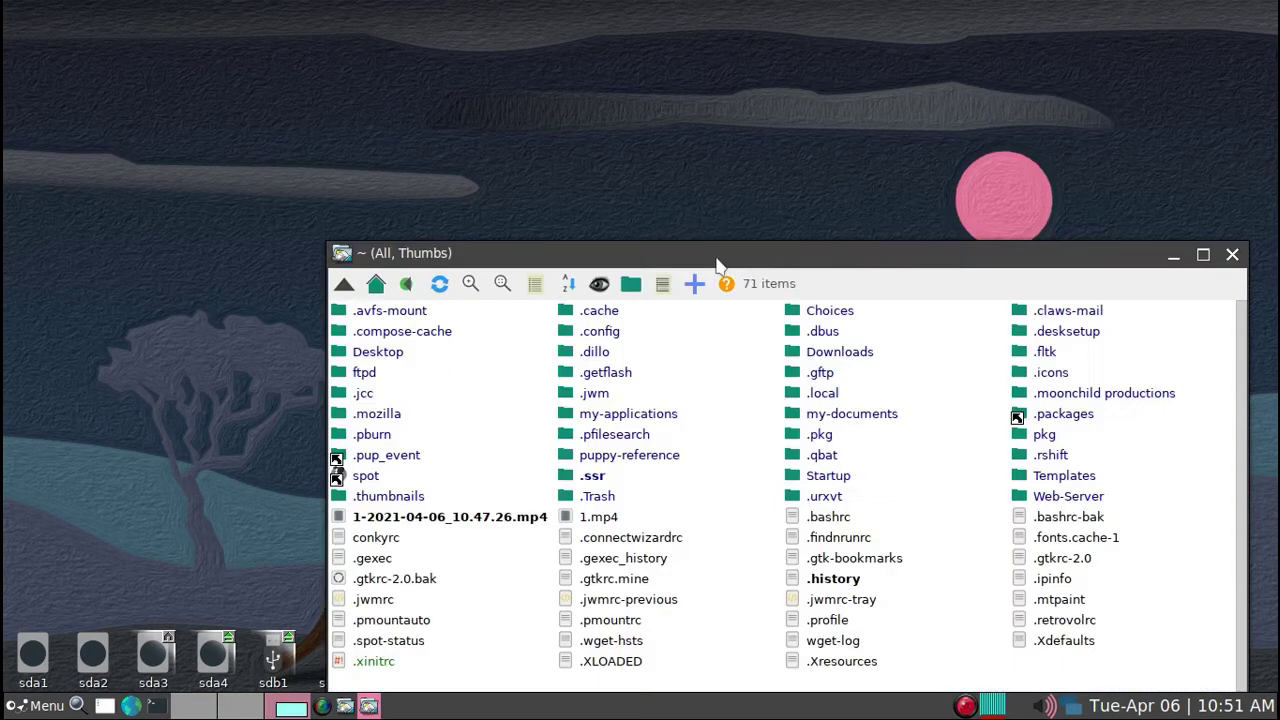
left_click(709, 255)
left_click_drag(796, 268, 818, 85)
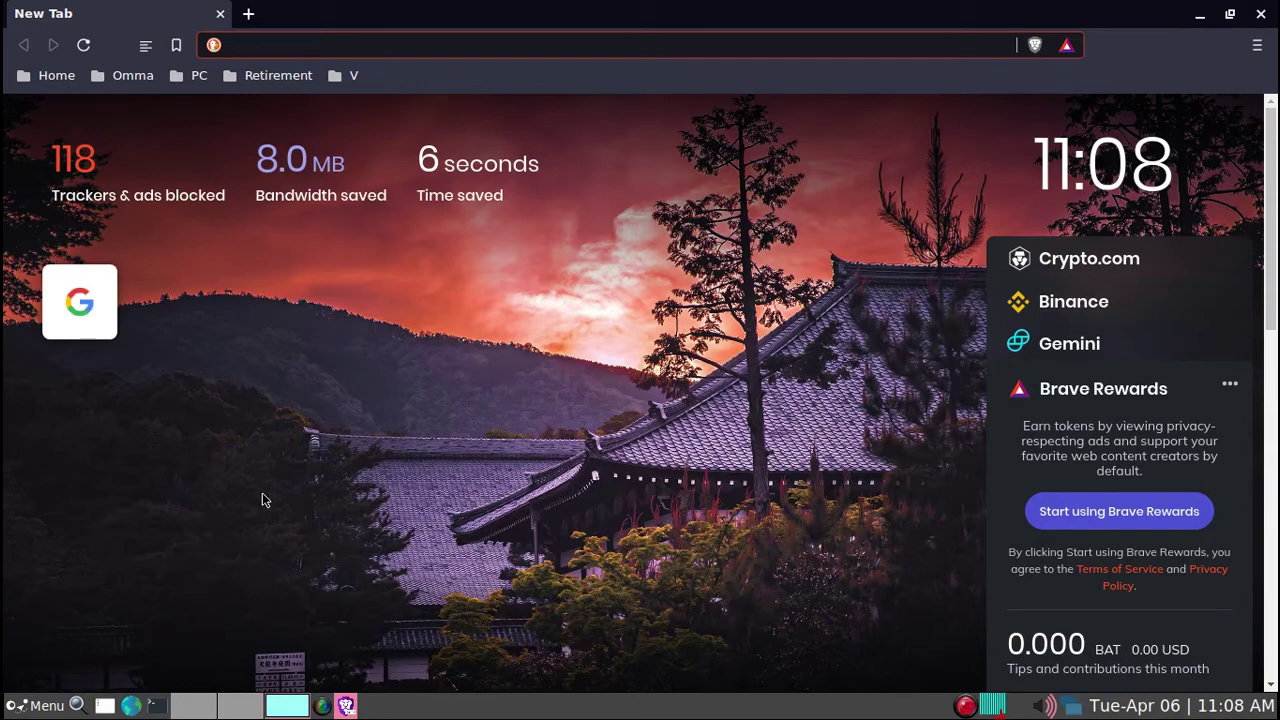
Open a second Brave window to demonstrate multiple browser instances, and close all the Brave windows
key("ctrl+n")
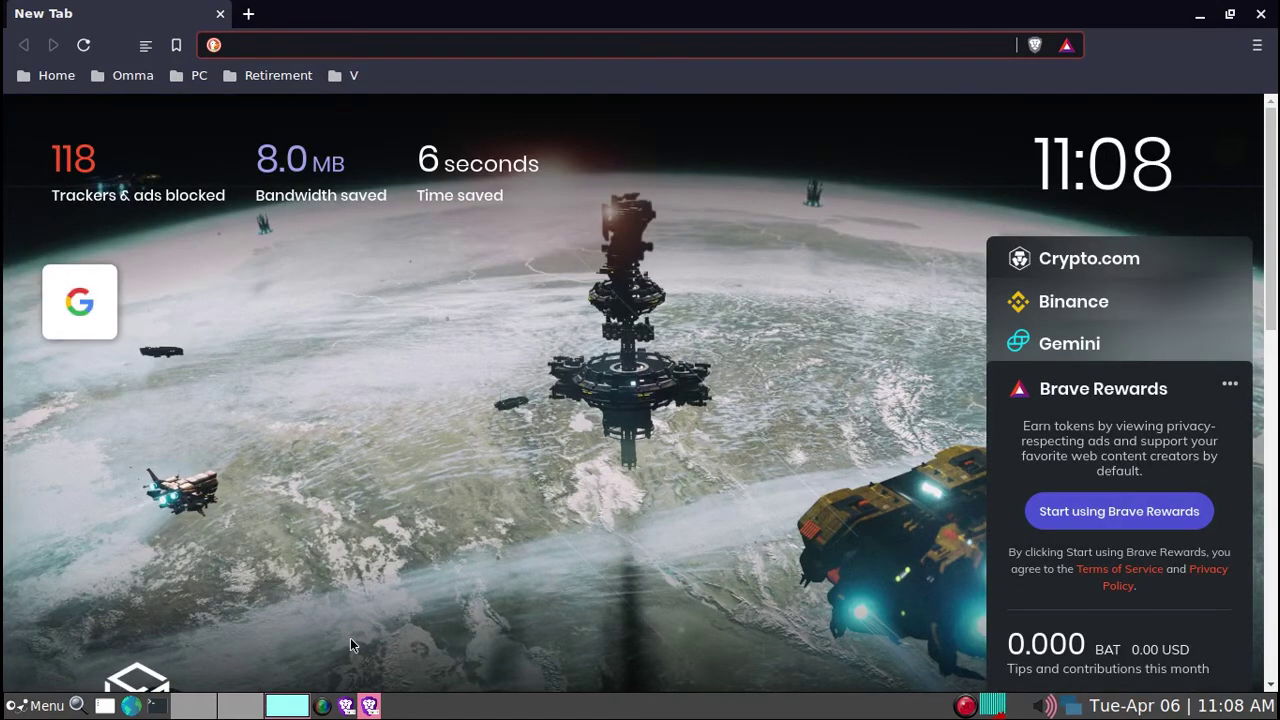
key("alt+F4")
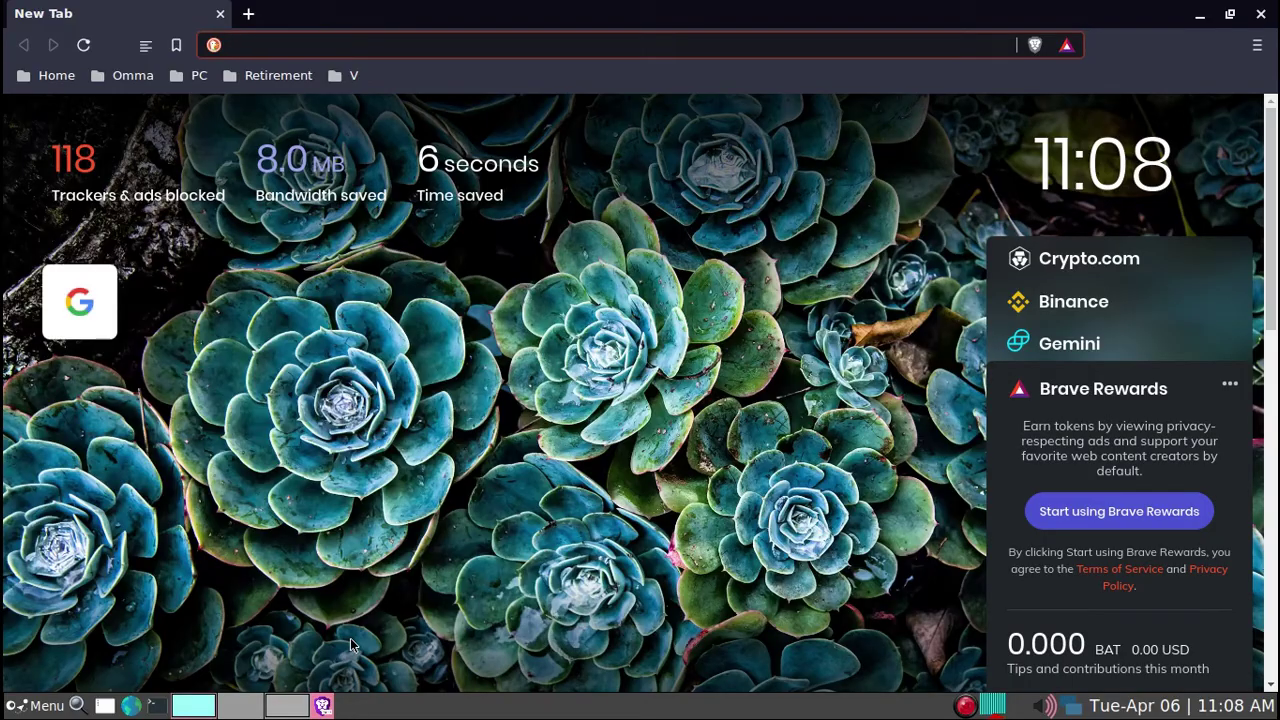
key("ctrl+w")
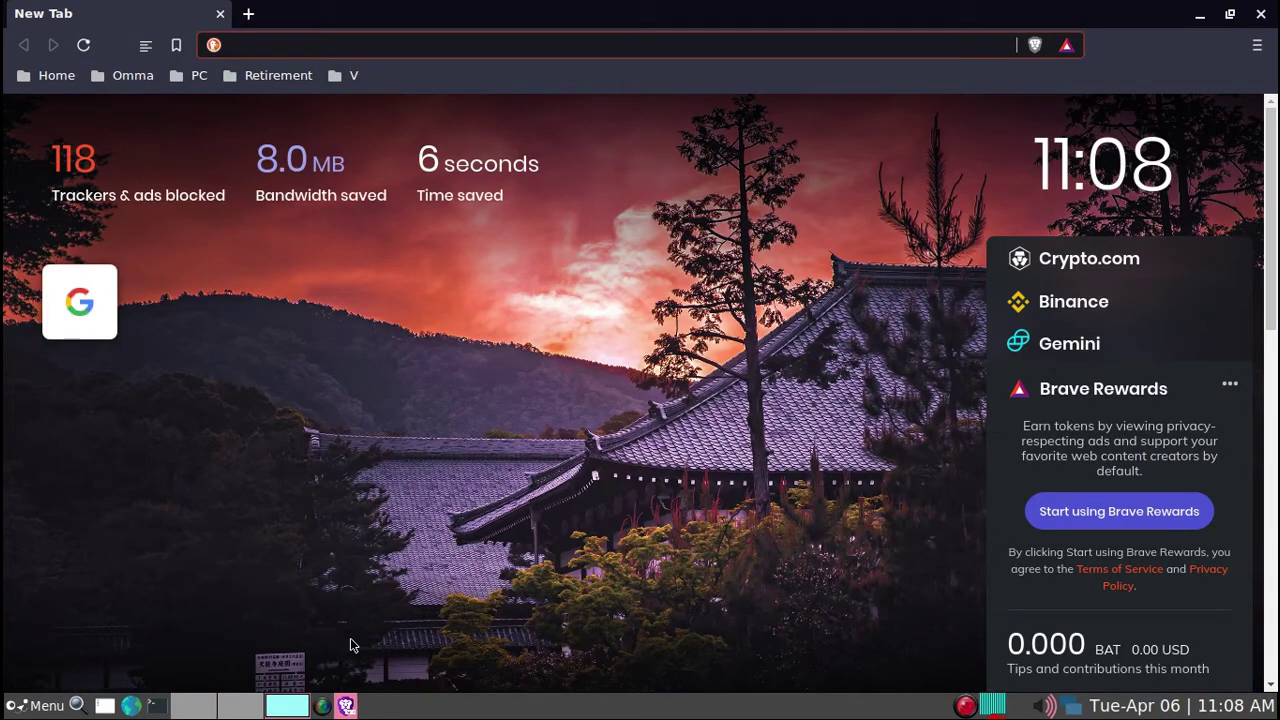
key("ctrl+w")
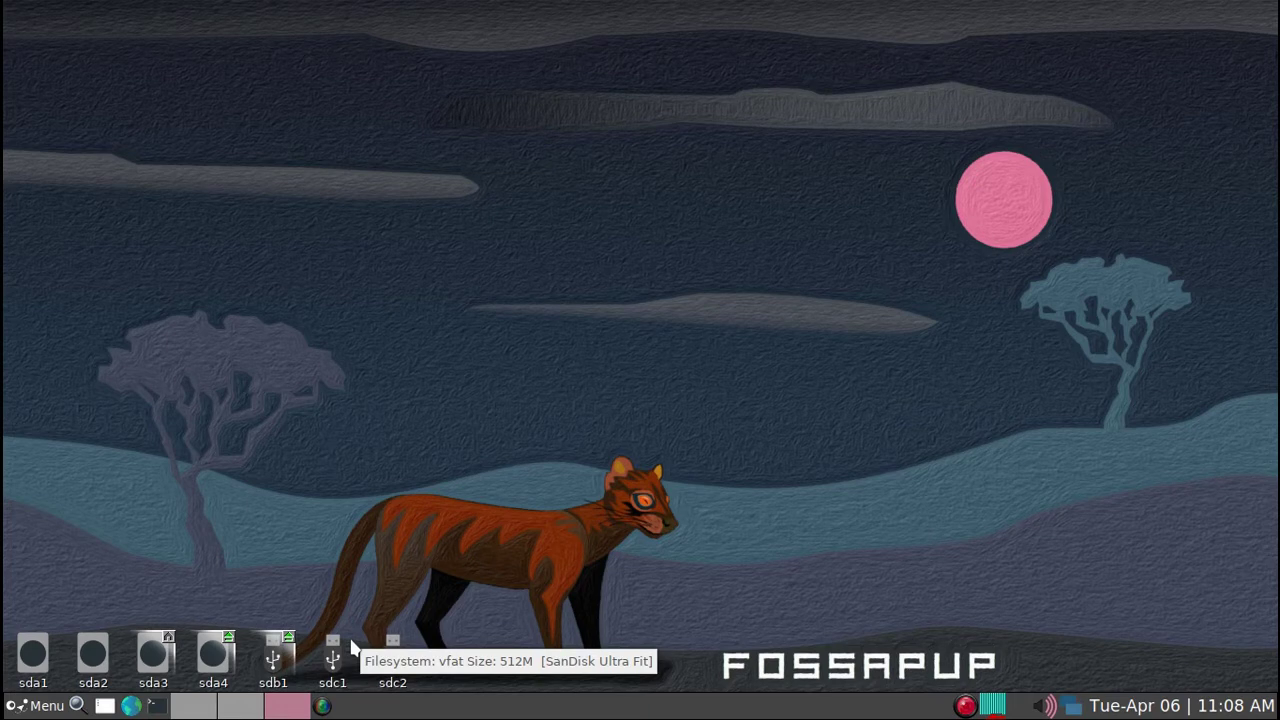
Show the single.sh script in Geany and open its ~/my-applications/bin folder in the file manager
key("alt+Tab")
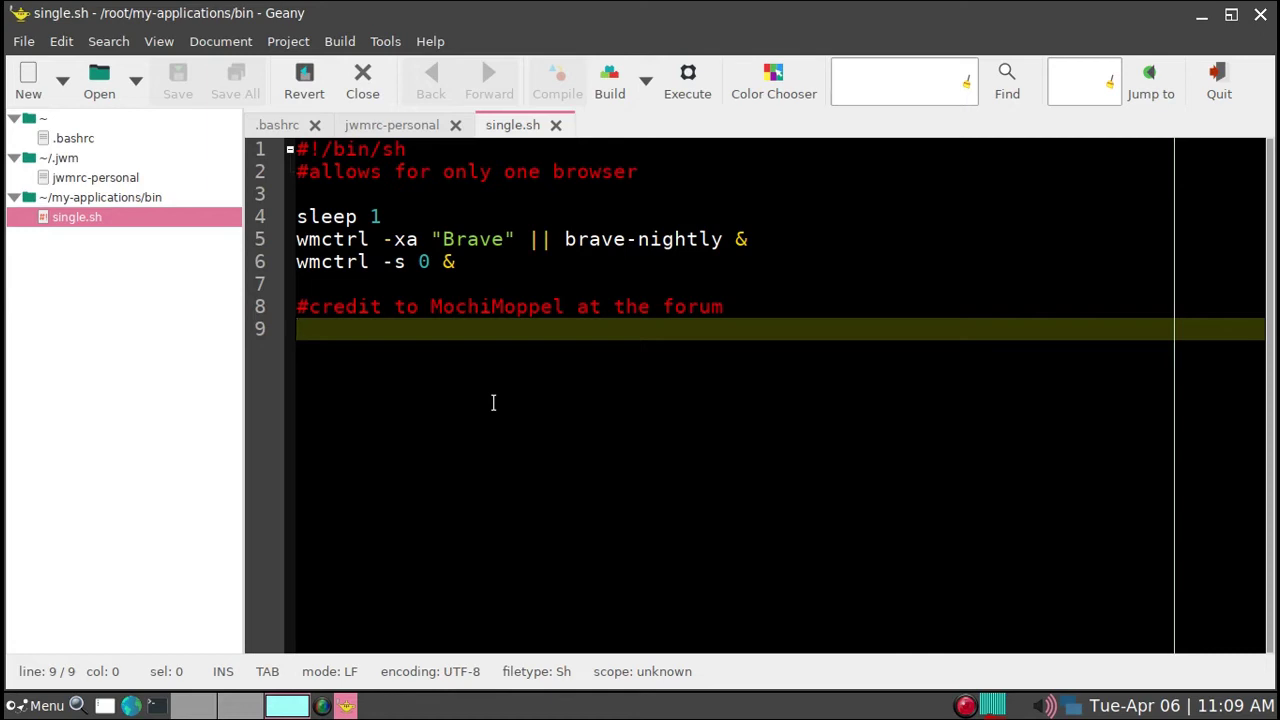
key("super+e")
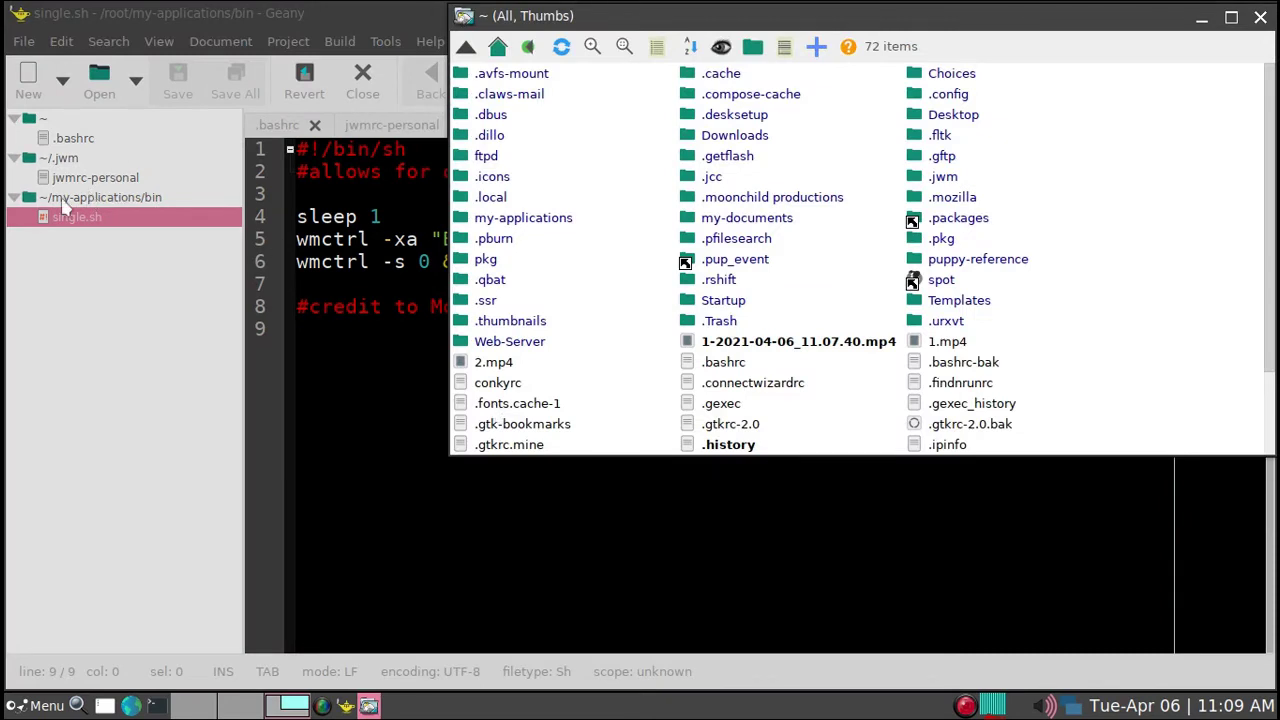
left_click(492, 218)
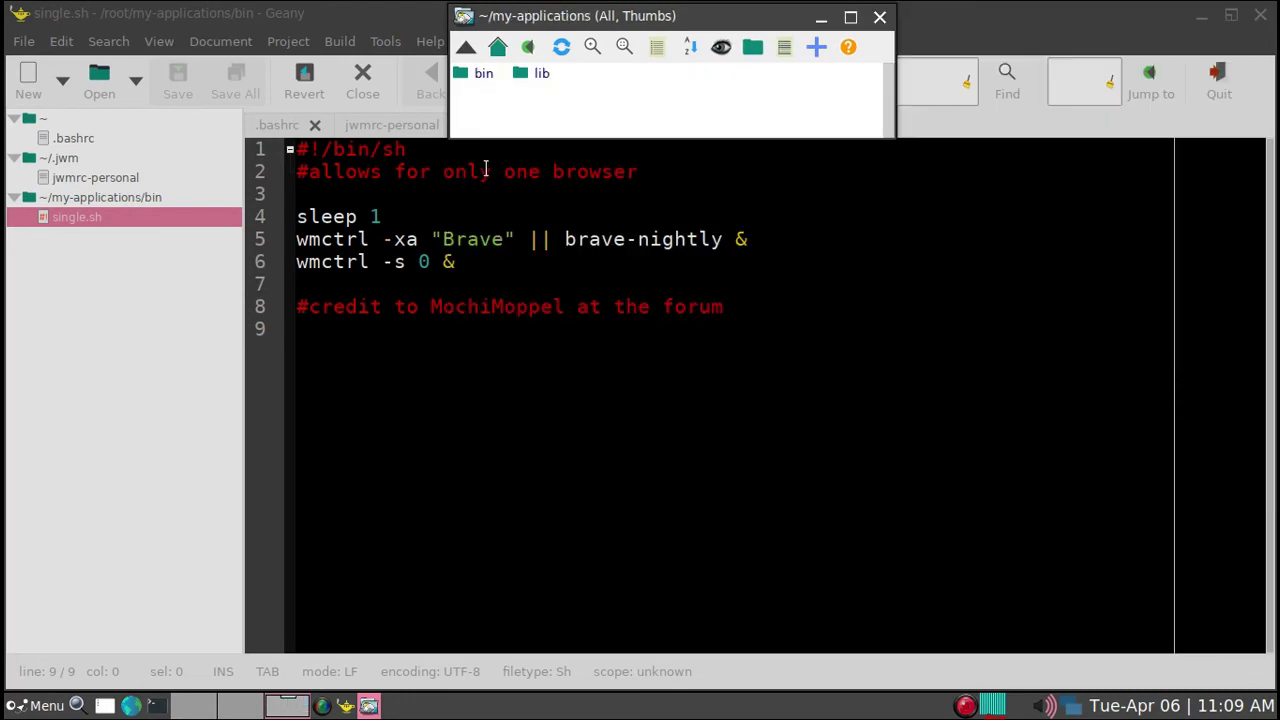
left_click(483, 76)
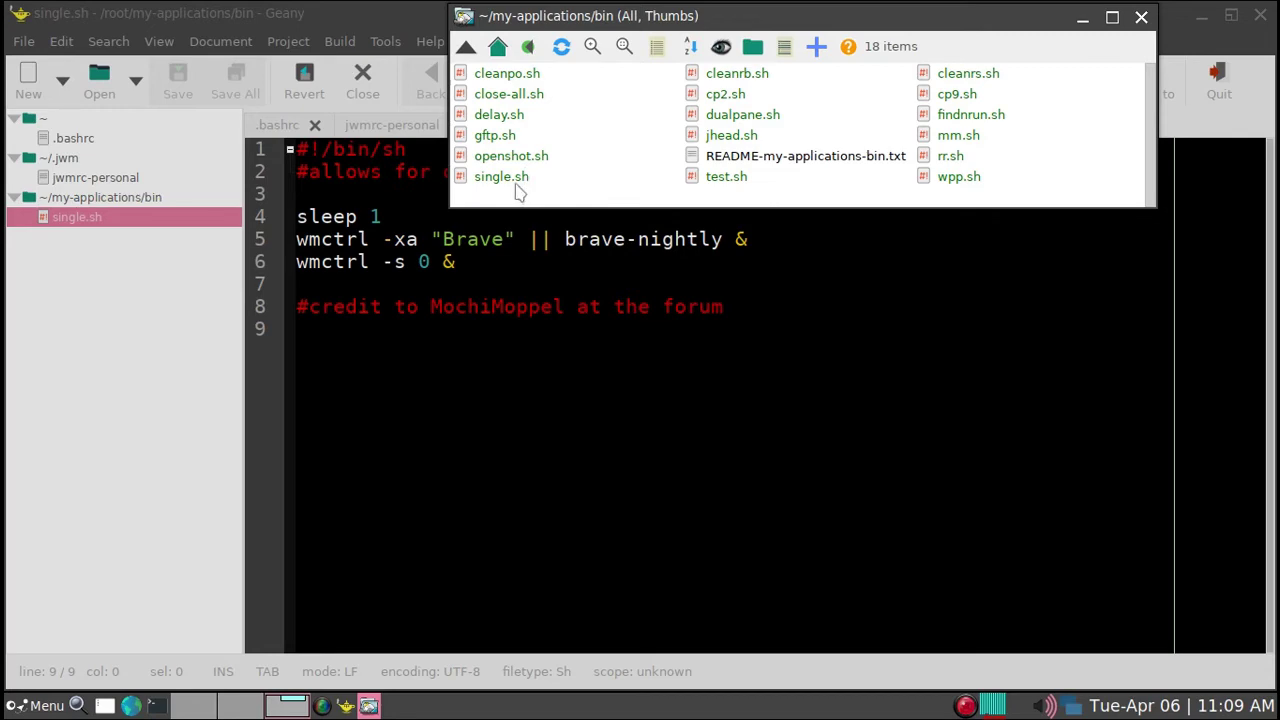
Demonstrate creating a new script named single.sh in the ~/my-applications/bin folder, and cancel the creation
right_click(855, 195)
mouse_move(857, 192)
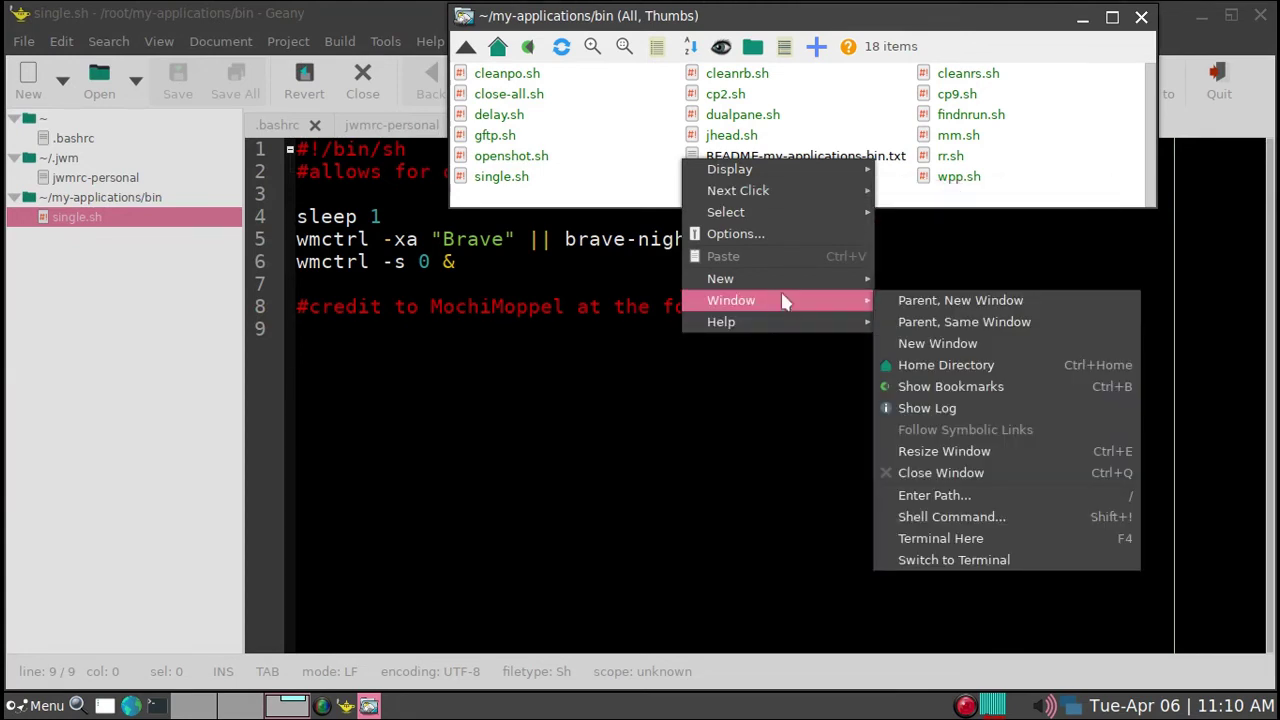
mouse_move(781, 286)
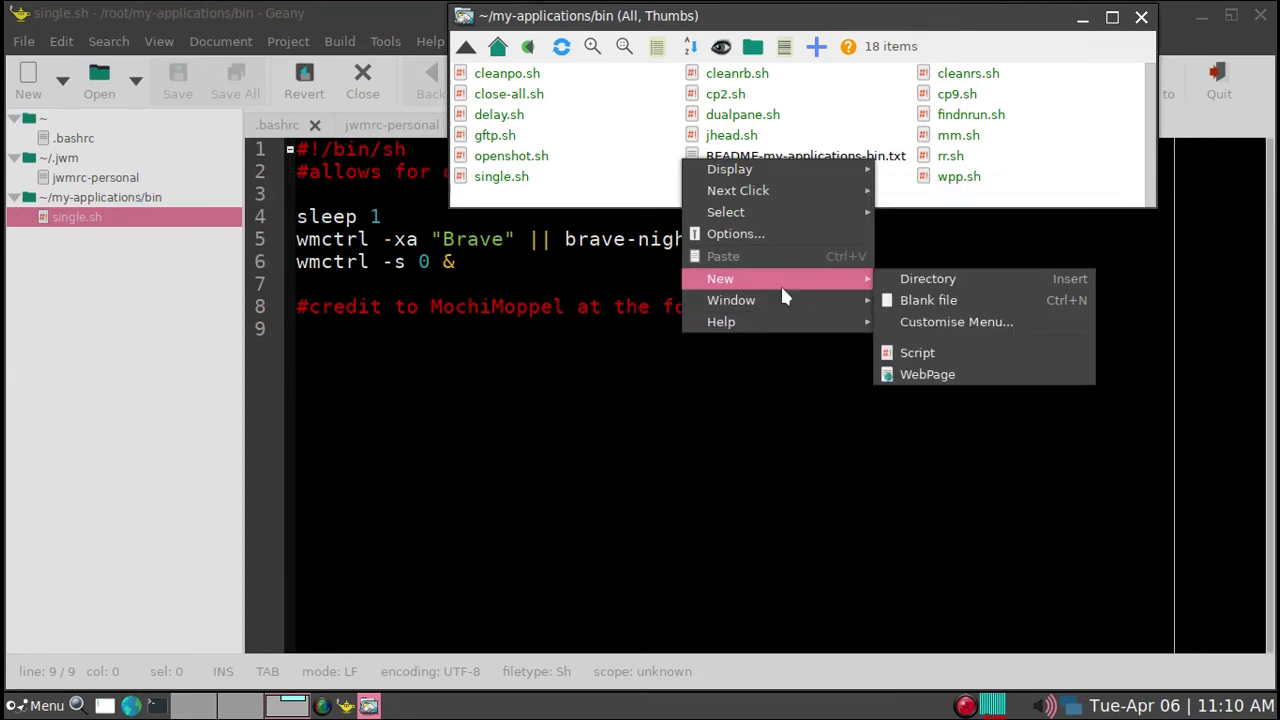
left_click(953, 352)
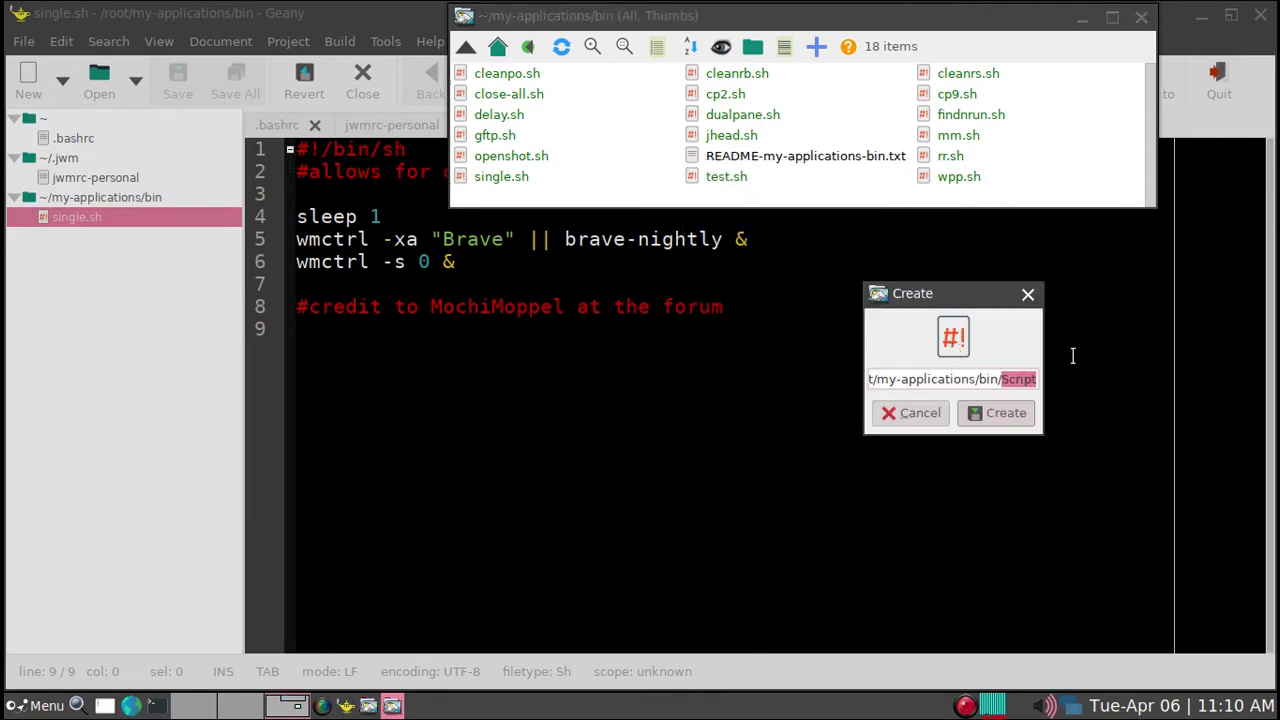
type("single")
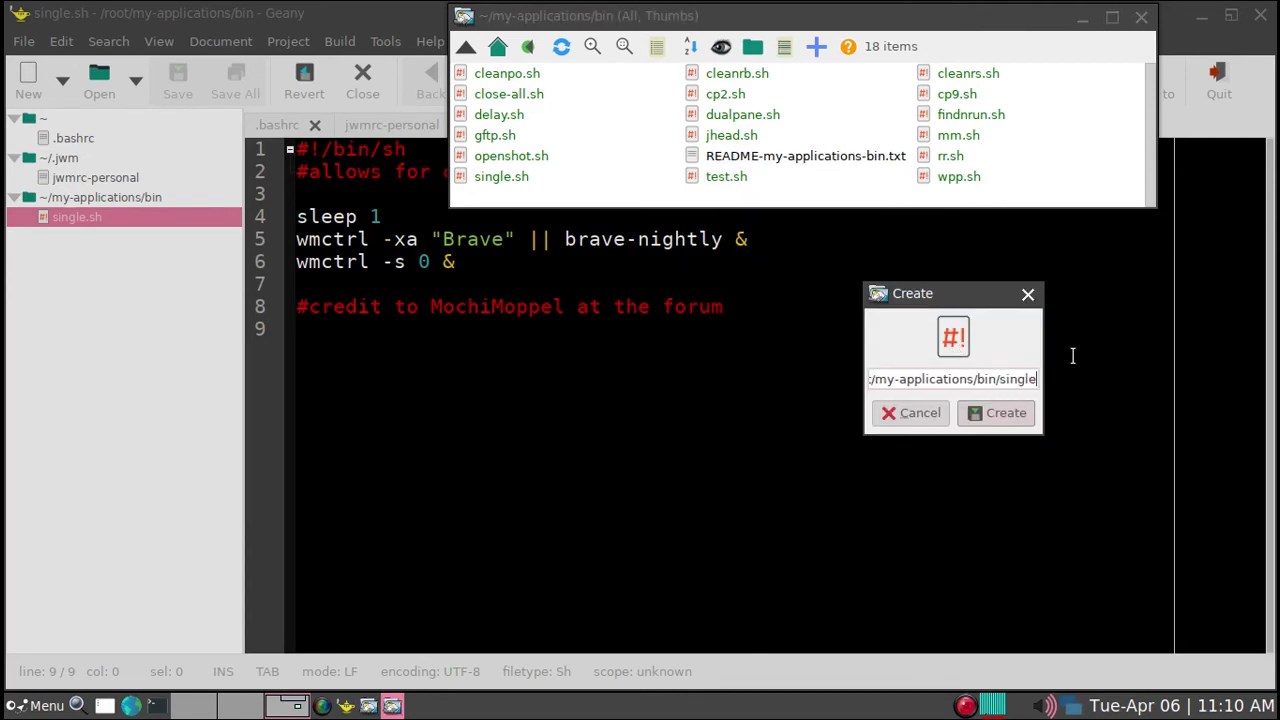
type(".sh")
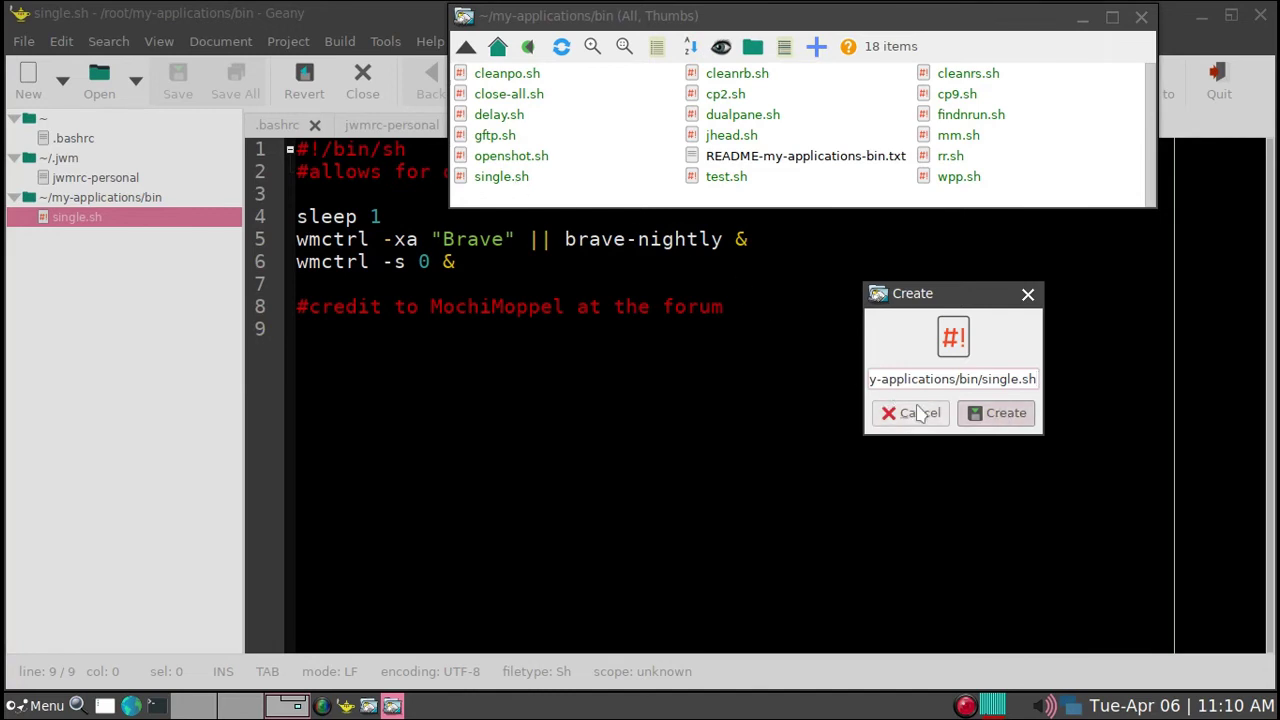
left_click(911, 413)
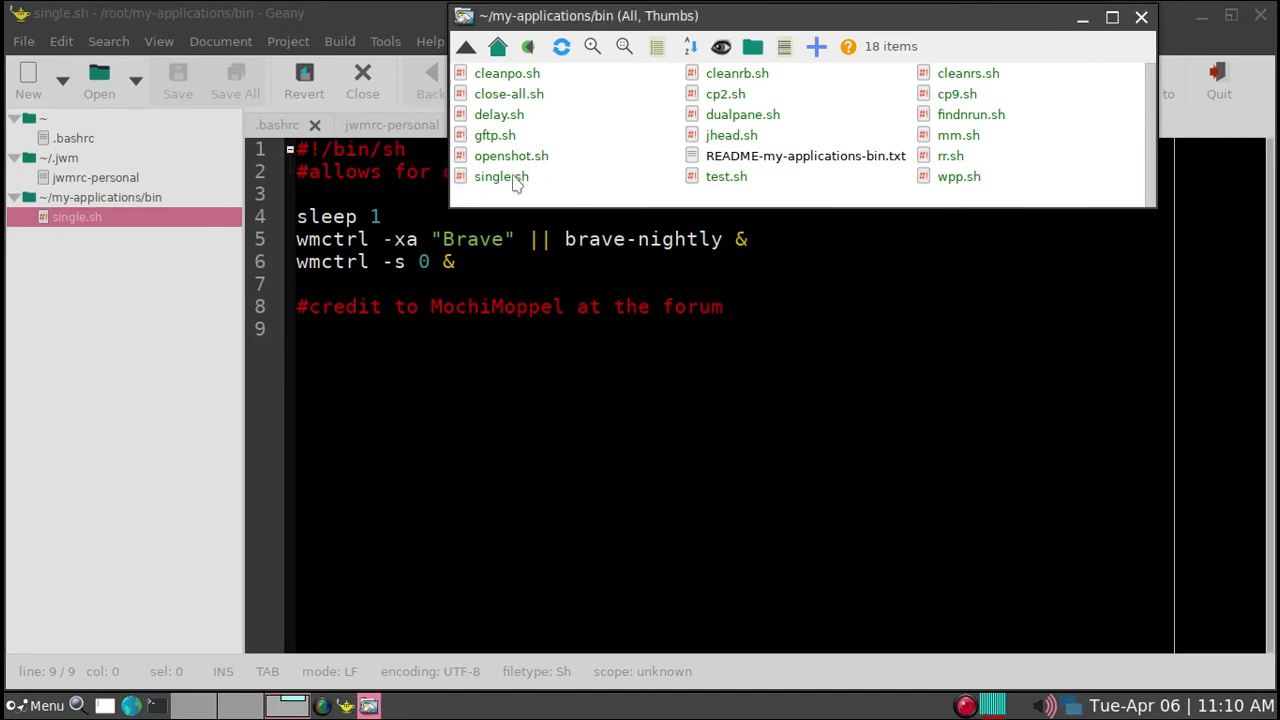
Minimise the file manager and examine the shebang, the sleep line and the two wmctrl lines in single.sh
left_click_drag(514, 180, 498, 372)
left_click(1082, 18)
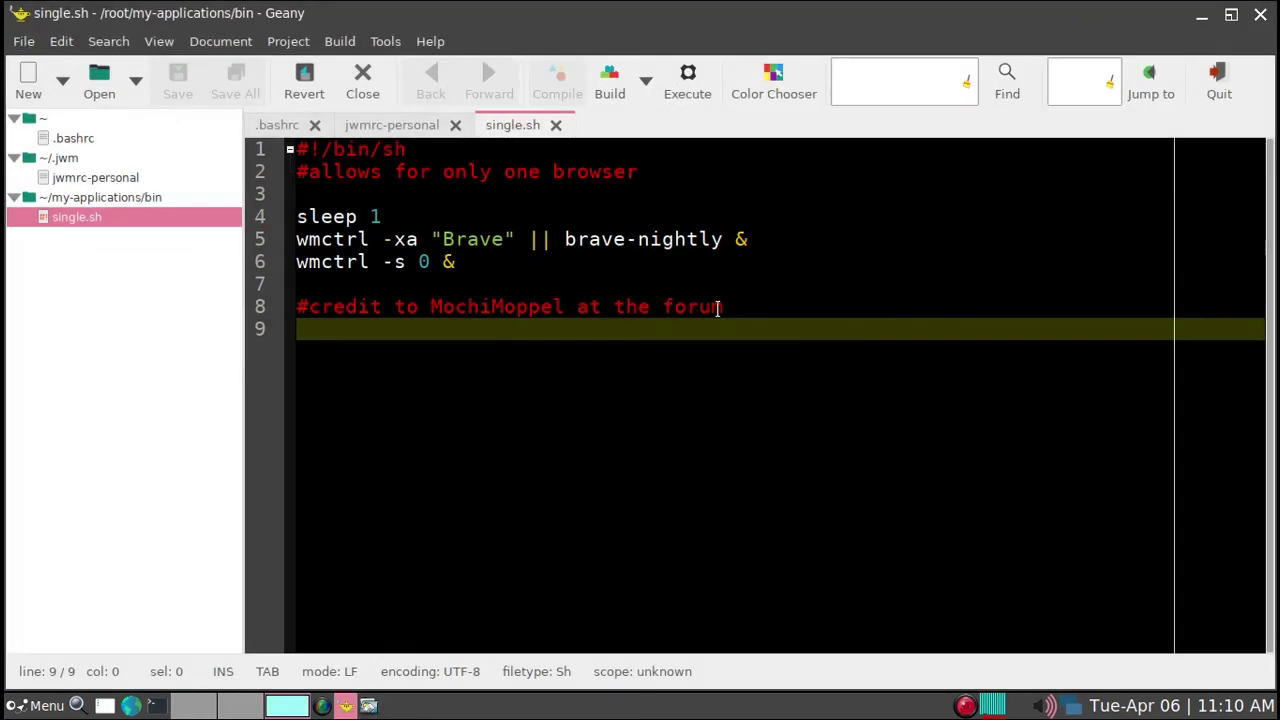
left_click(468, 150)
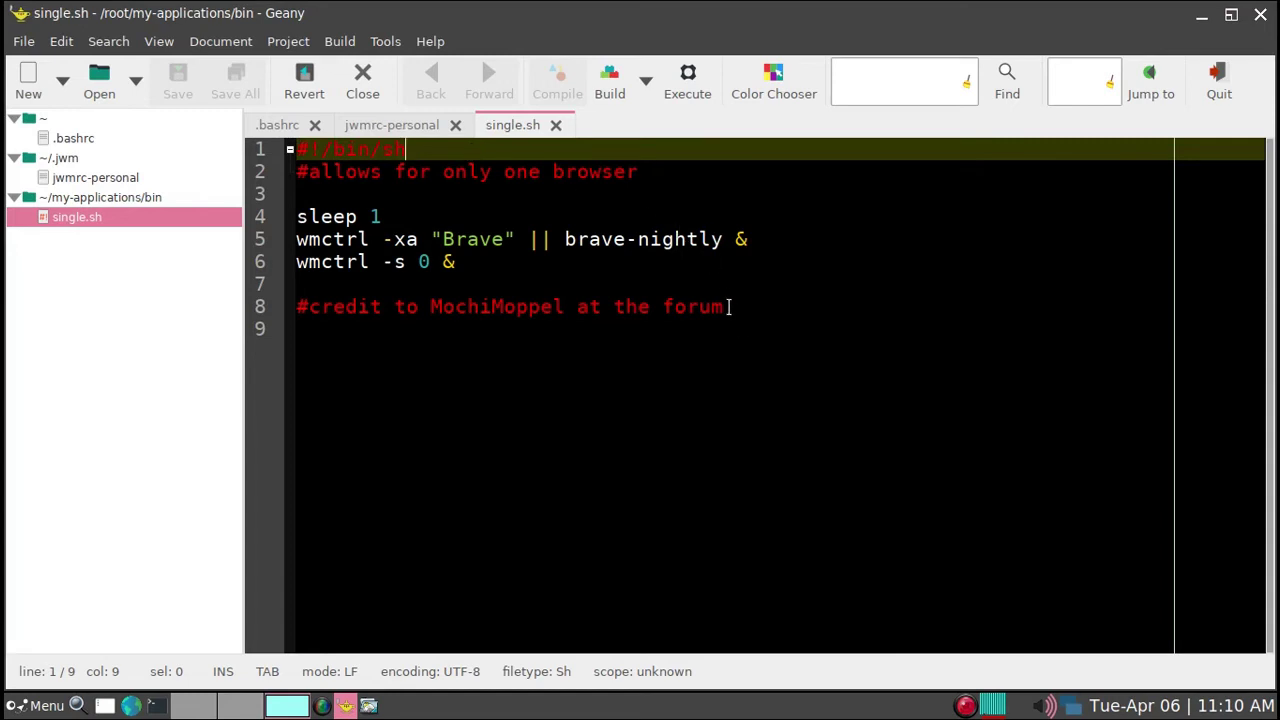
left_click_drag(456, 262, 282, 237)
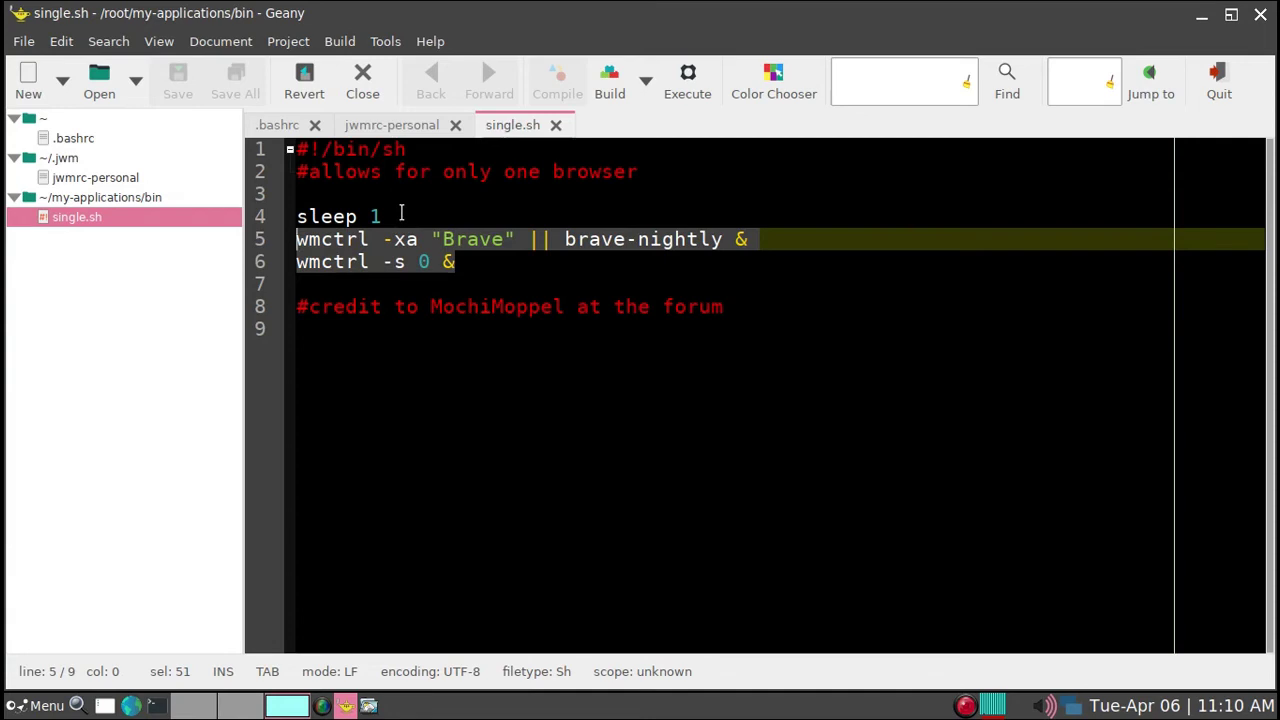
left_click(400, 214)
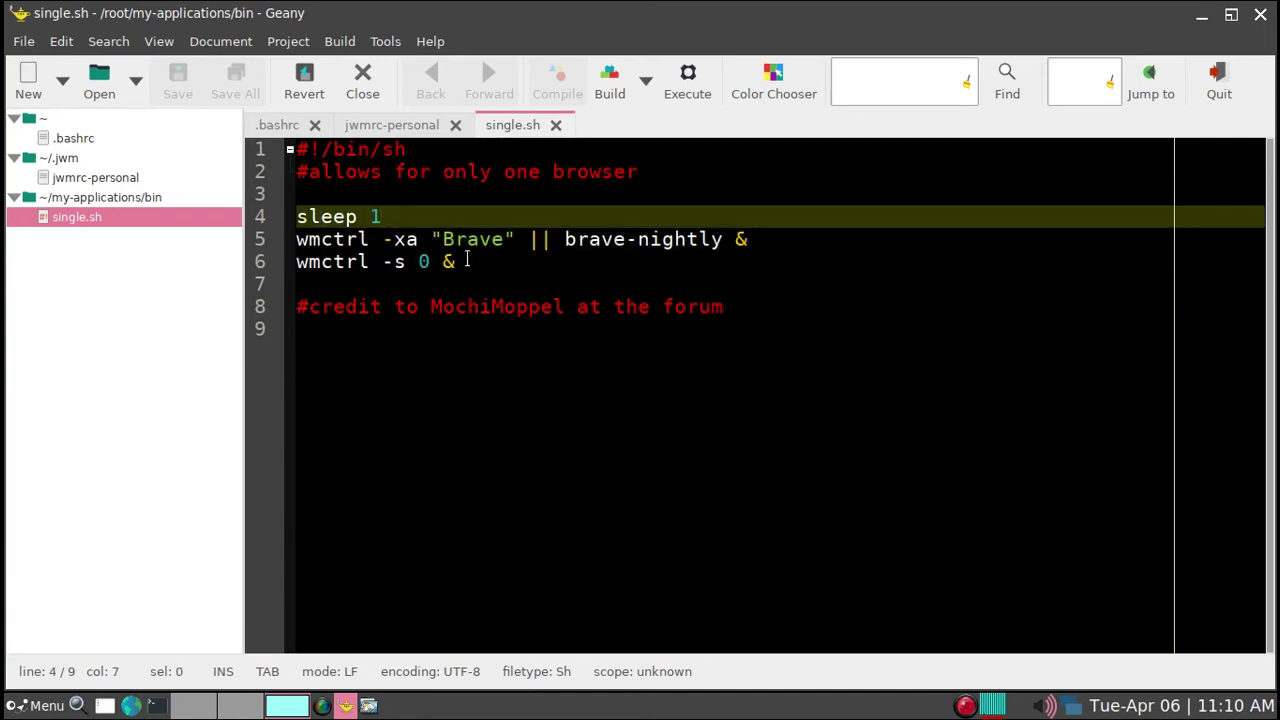
Delete the forum credit comment and the extra blank line from the end of single.sh, save the script and close the editor
left_click(518, 306)
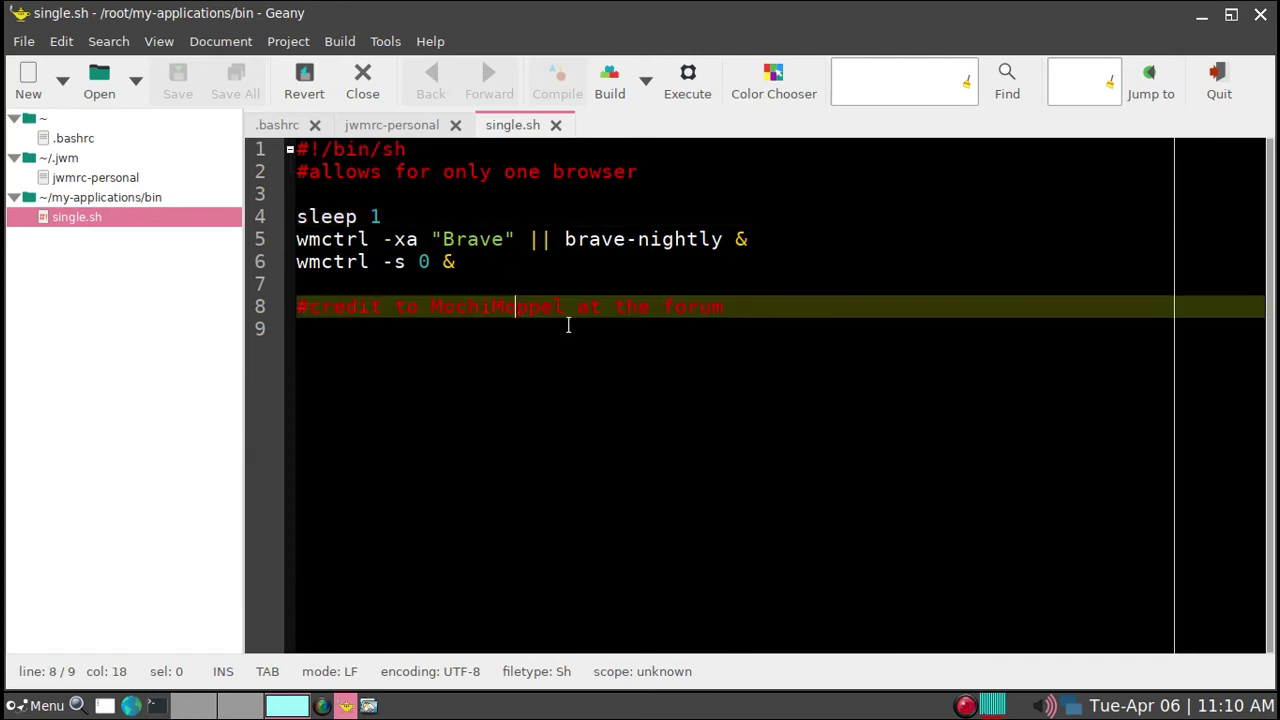
key("ctrl+k")
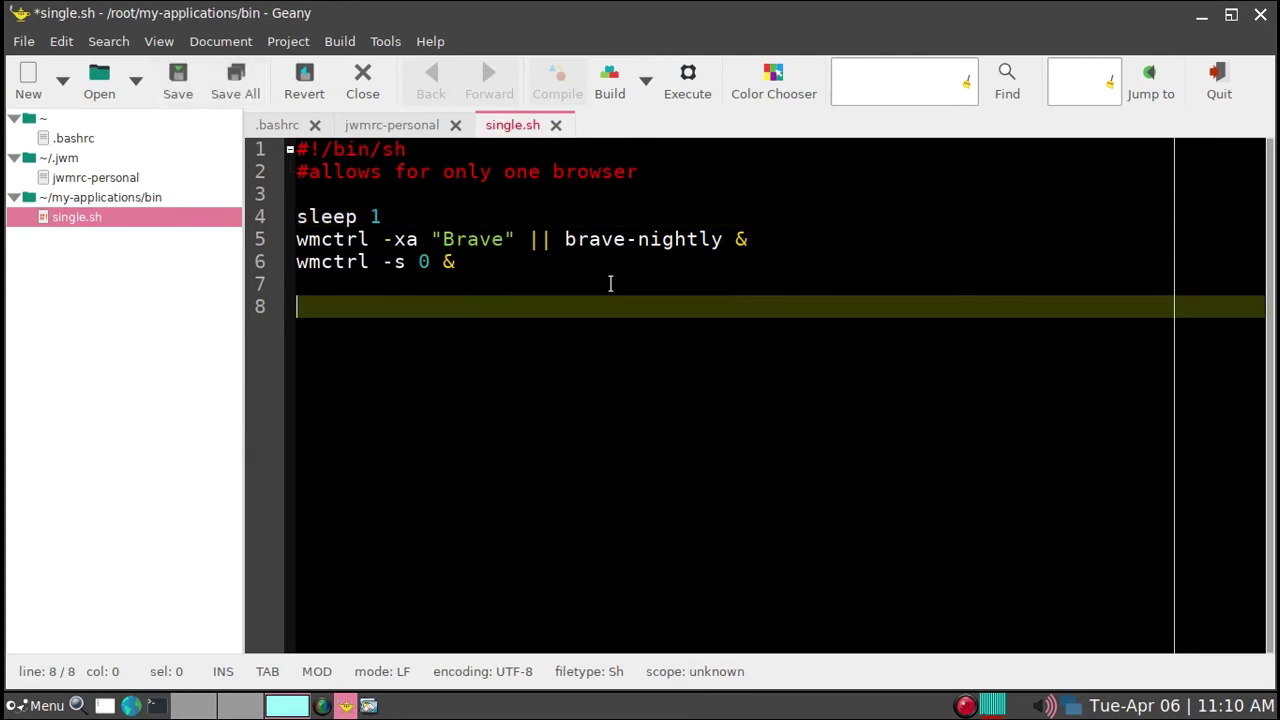
key("BackSpace")
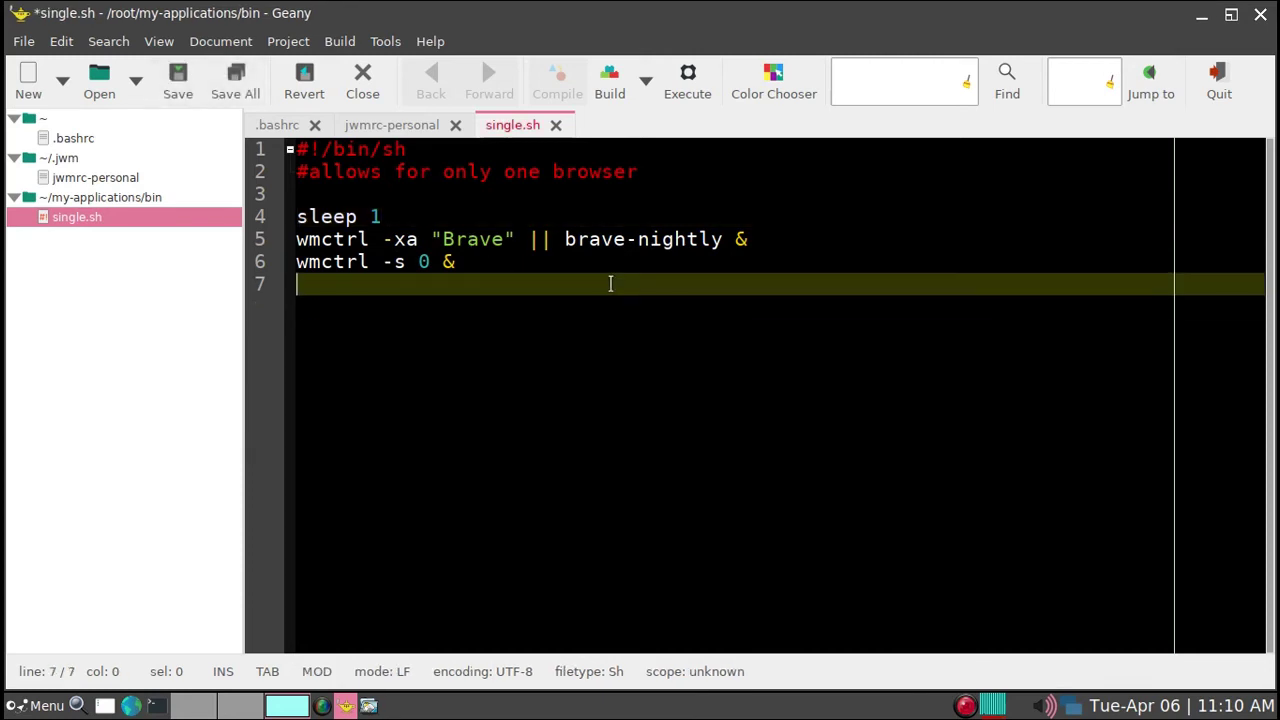
key("alt+f")
key("Return")
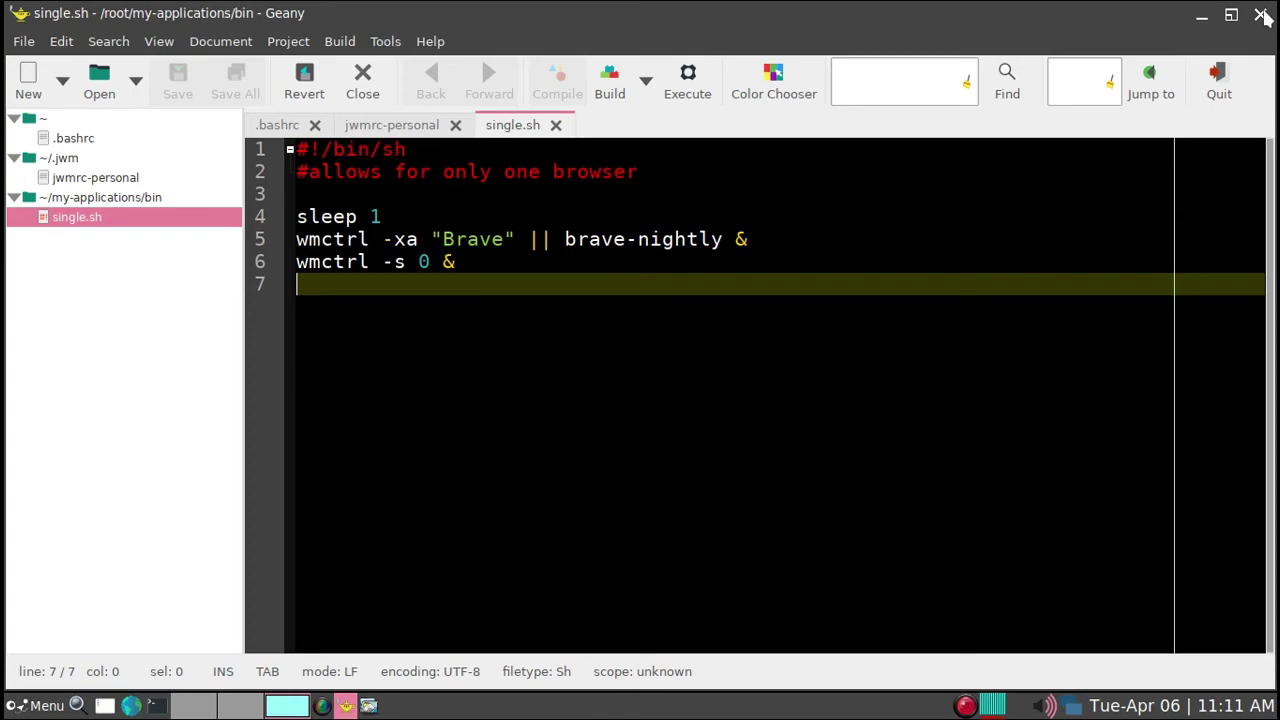
left_click(1260, 15)
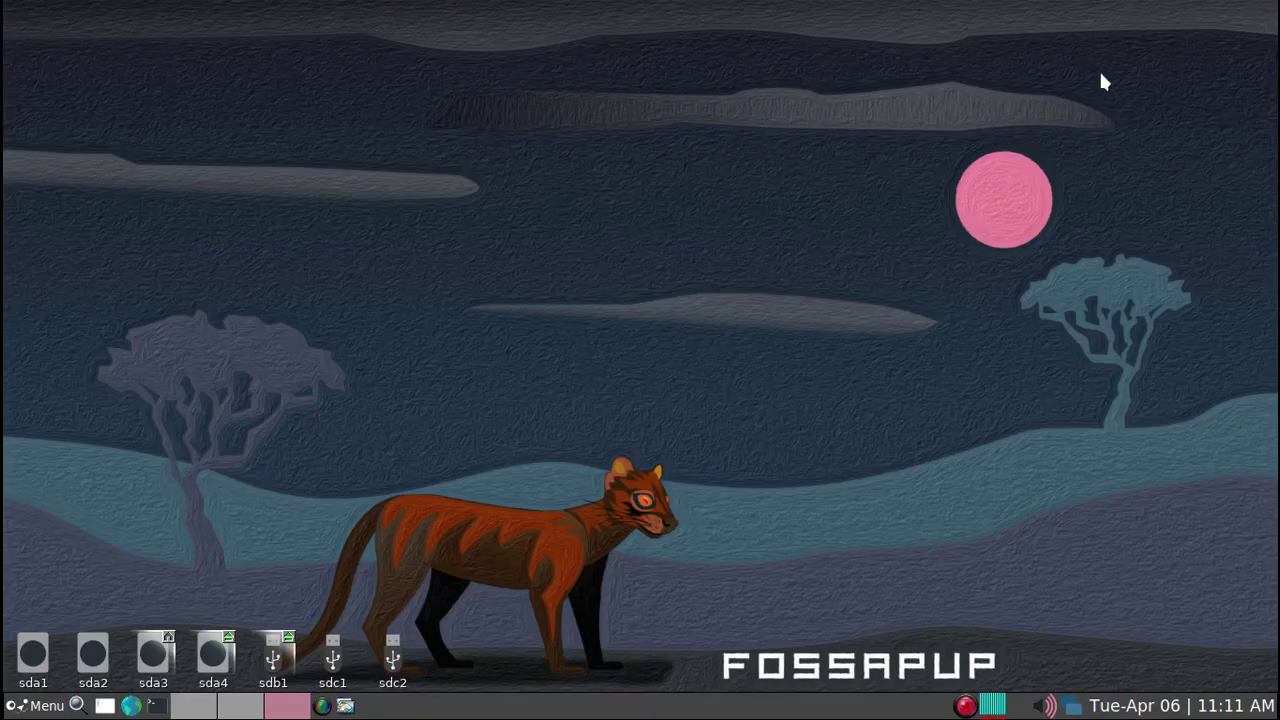
Restart the window manager from a new terminal by recalling the command "jwm -restart & exit" from history
key("ctrl+alt+t")
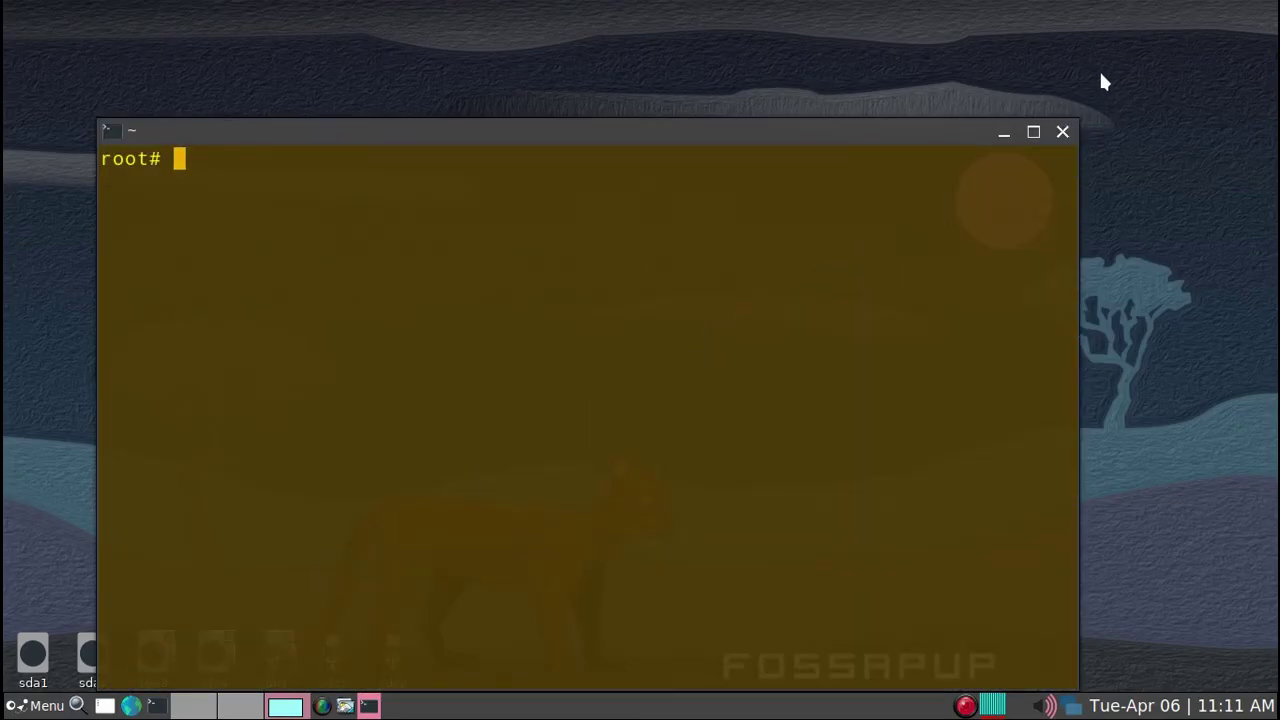
key("Up")
key("Up")
key("Up")
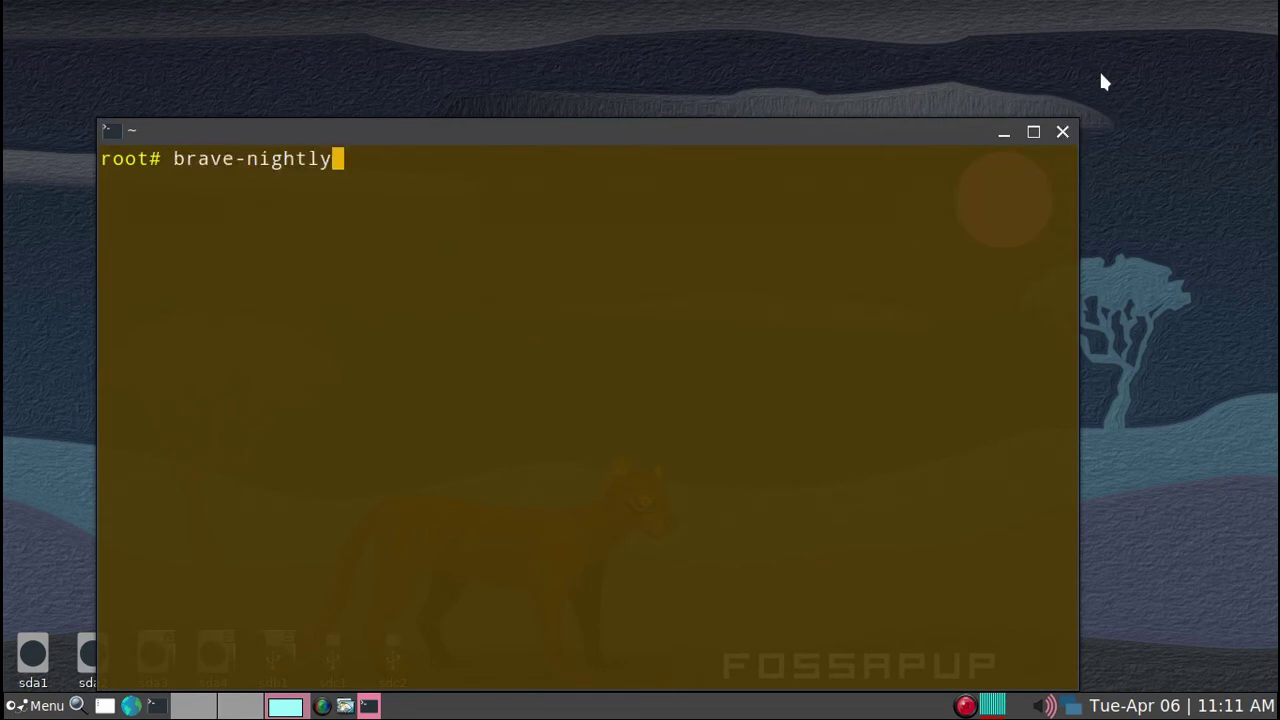
key("Down")
key("Down")
key("Down")
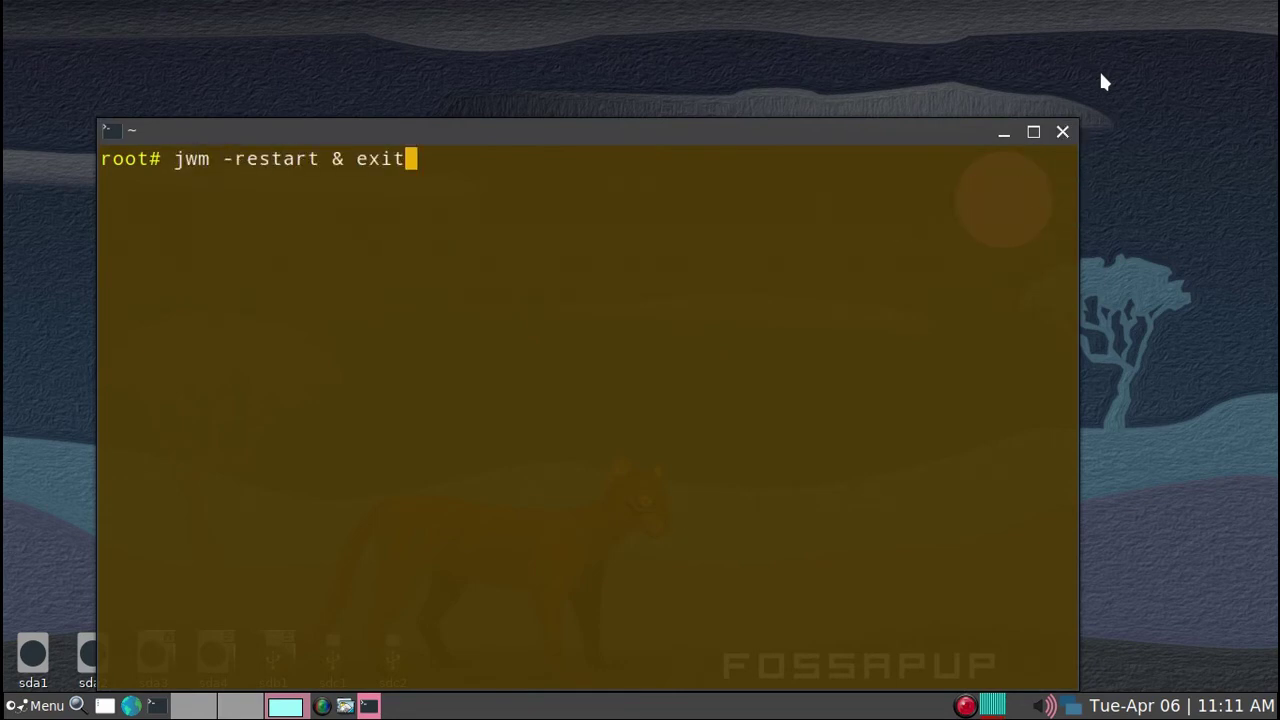
key("Return")
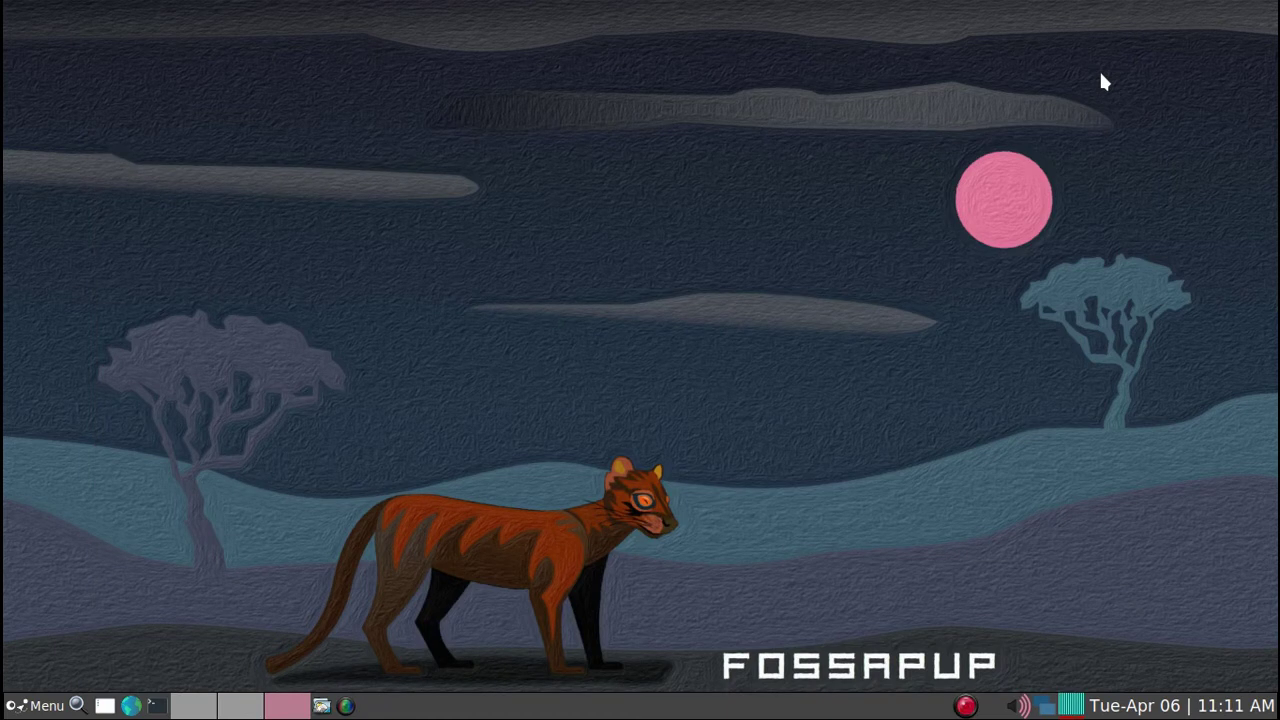
Run single.sh in a new terminal to test launching Brave, and close the browser
key("ctrl+alt+t")
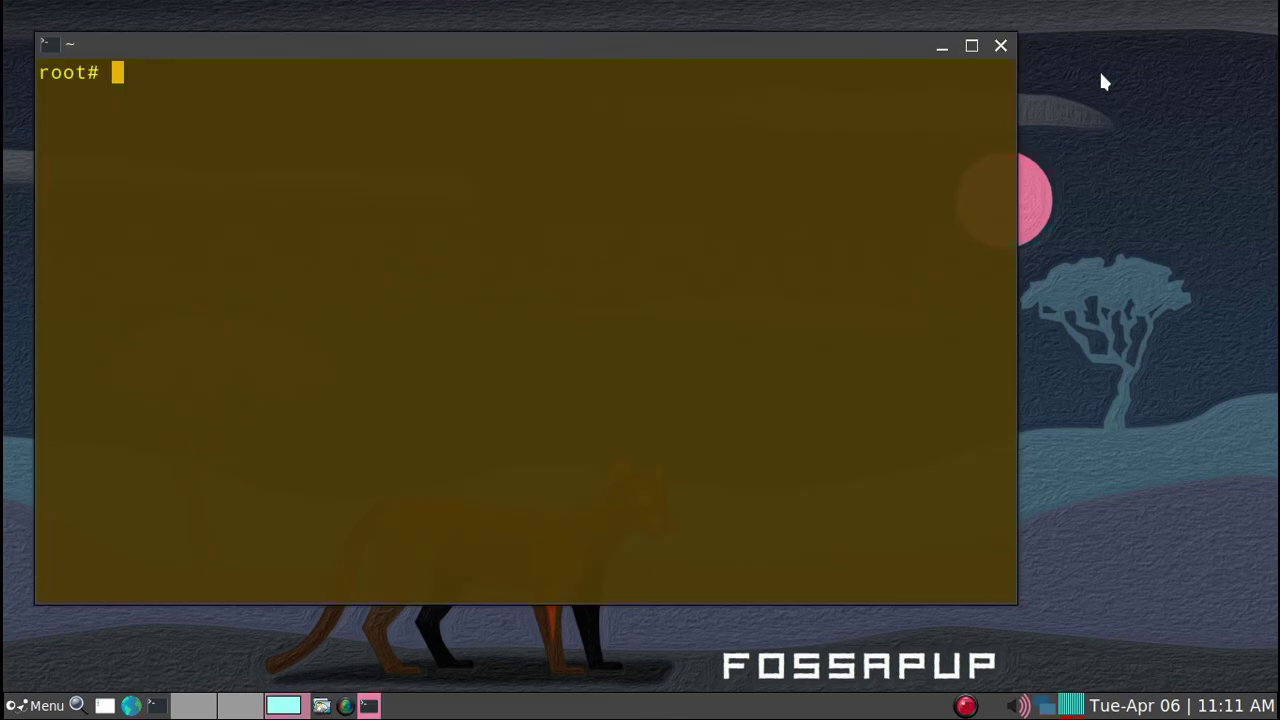
type("singl")
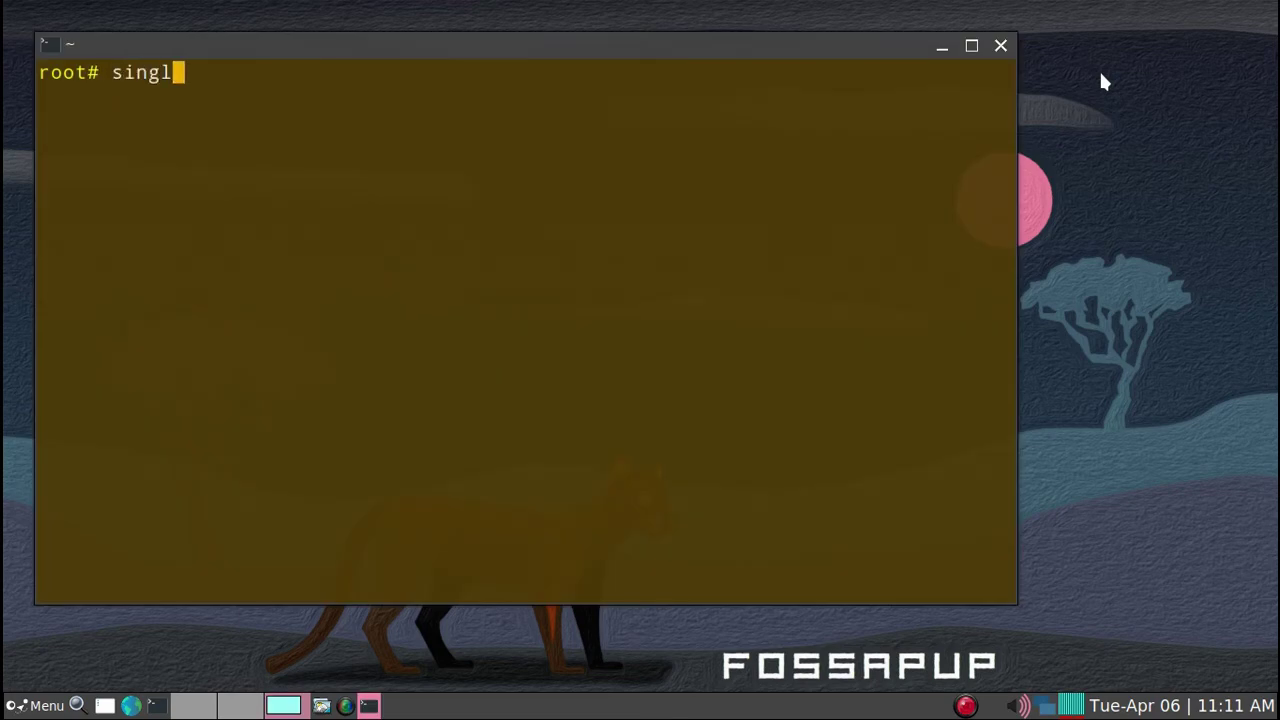
type("e.sh")
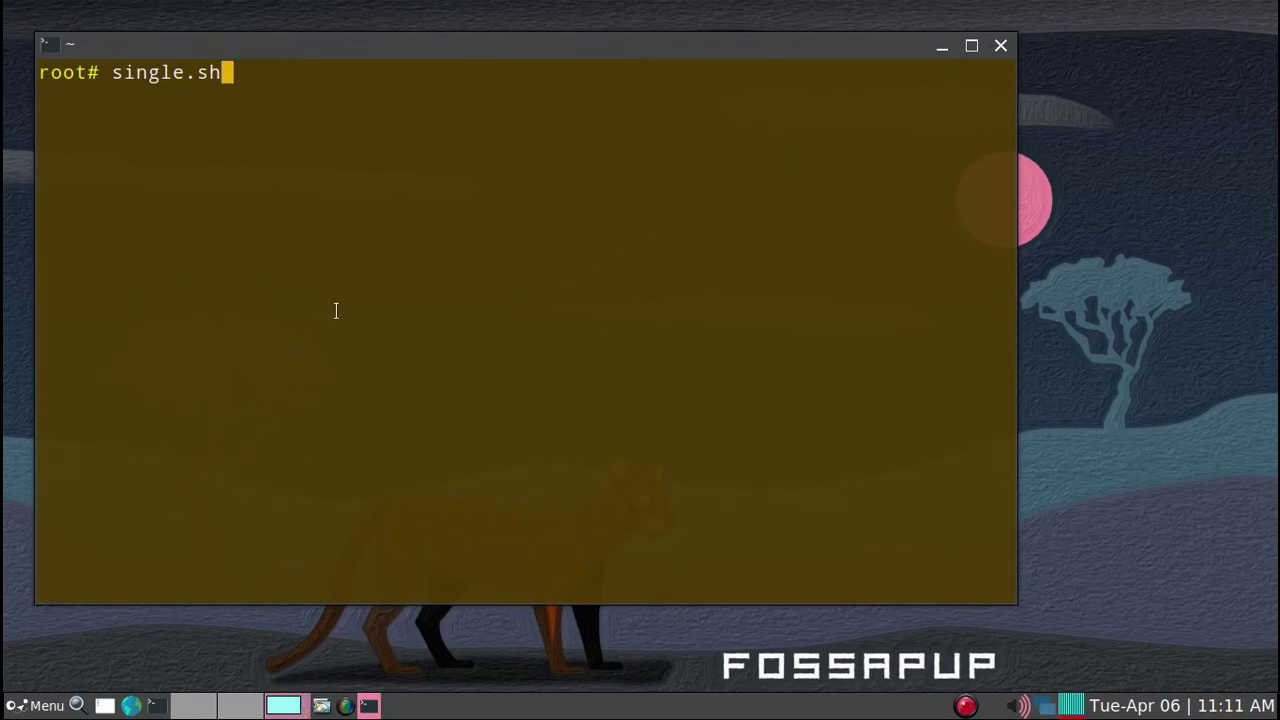
key("Return")
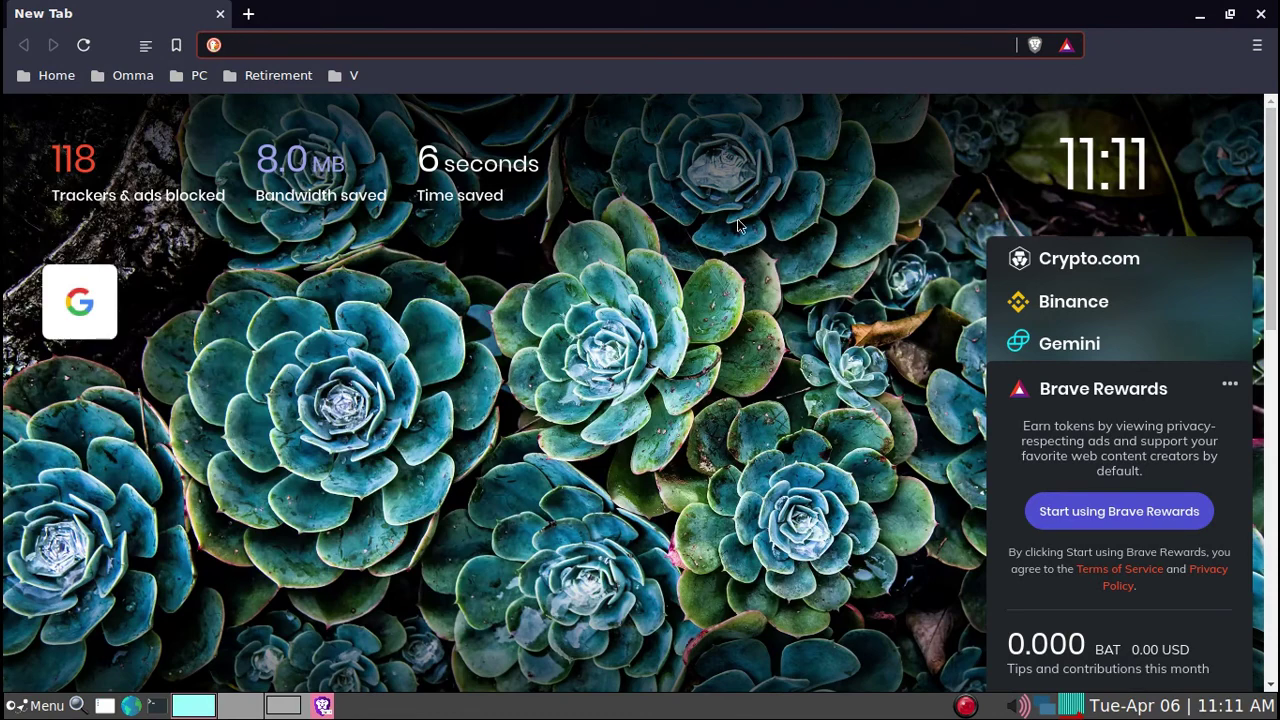
key("alt+F4")
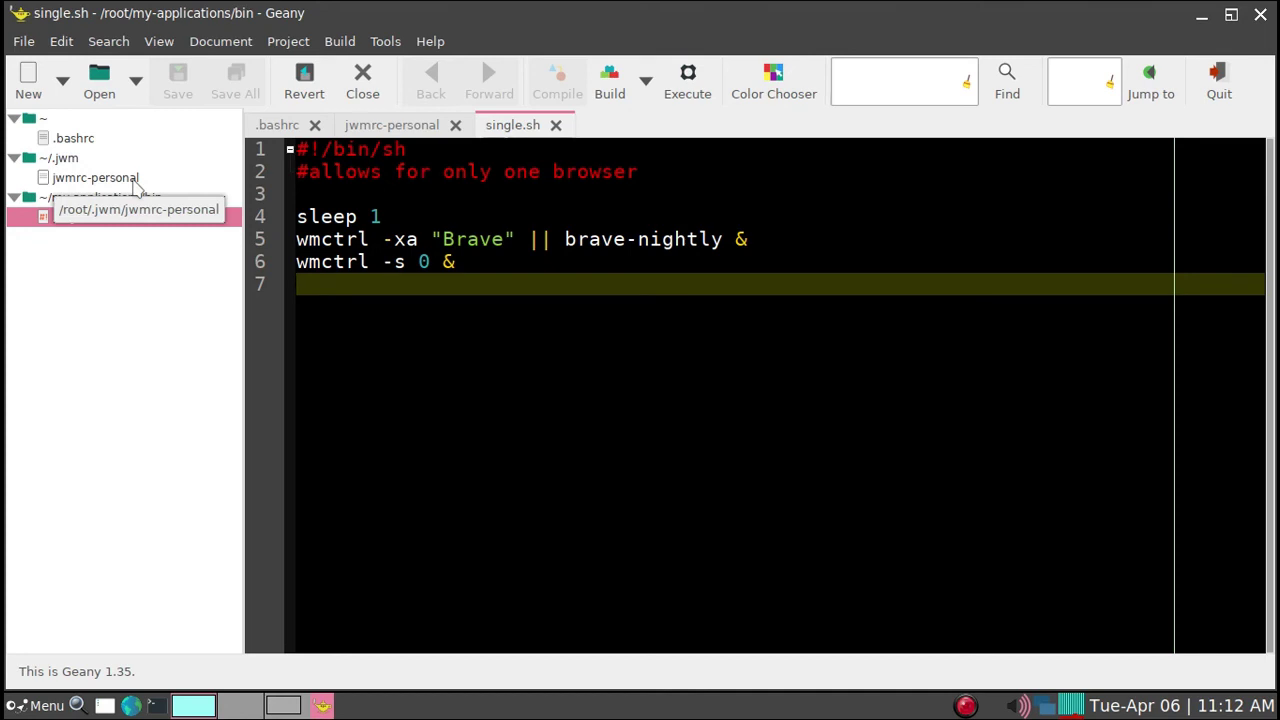
In jwmrc-personal, delete the key "w" shortcut line that executes brave-nightly
left_click(134, 184)
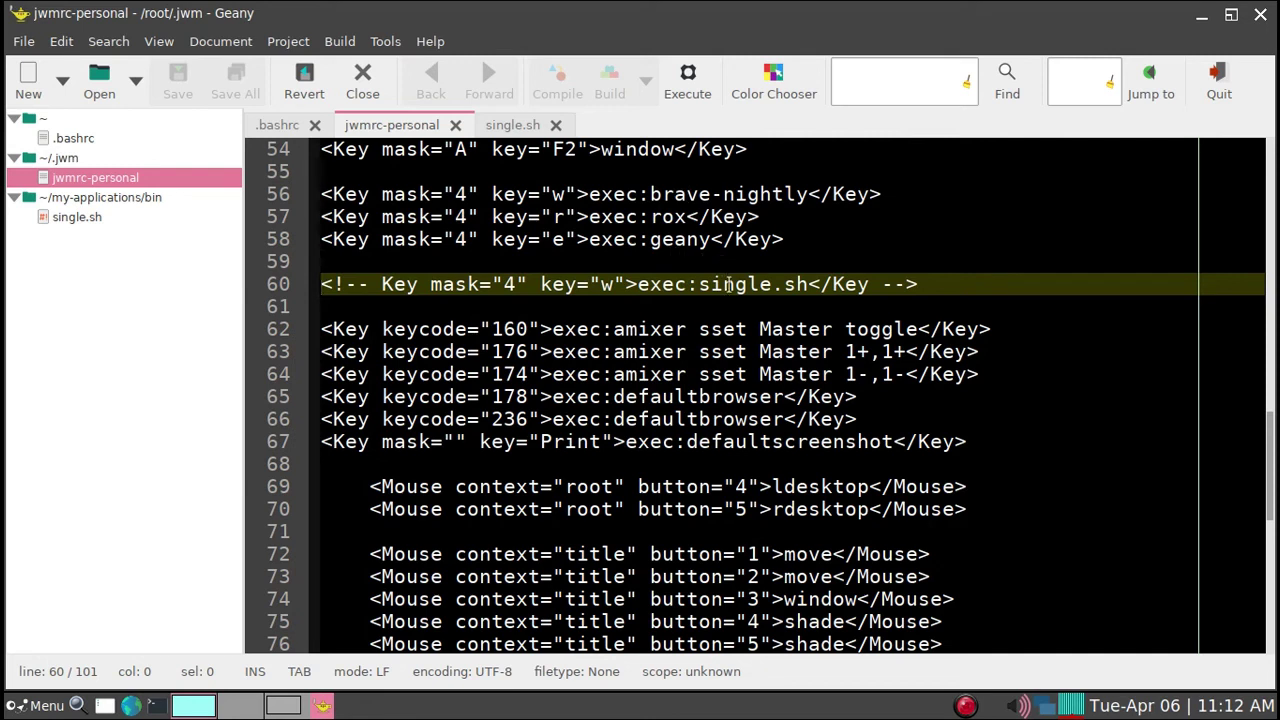
left_click(686, 196)
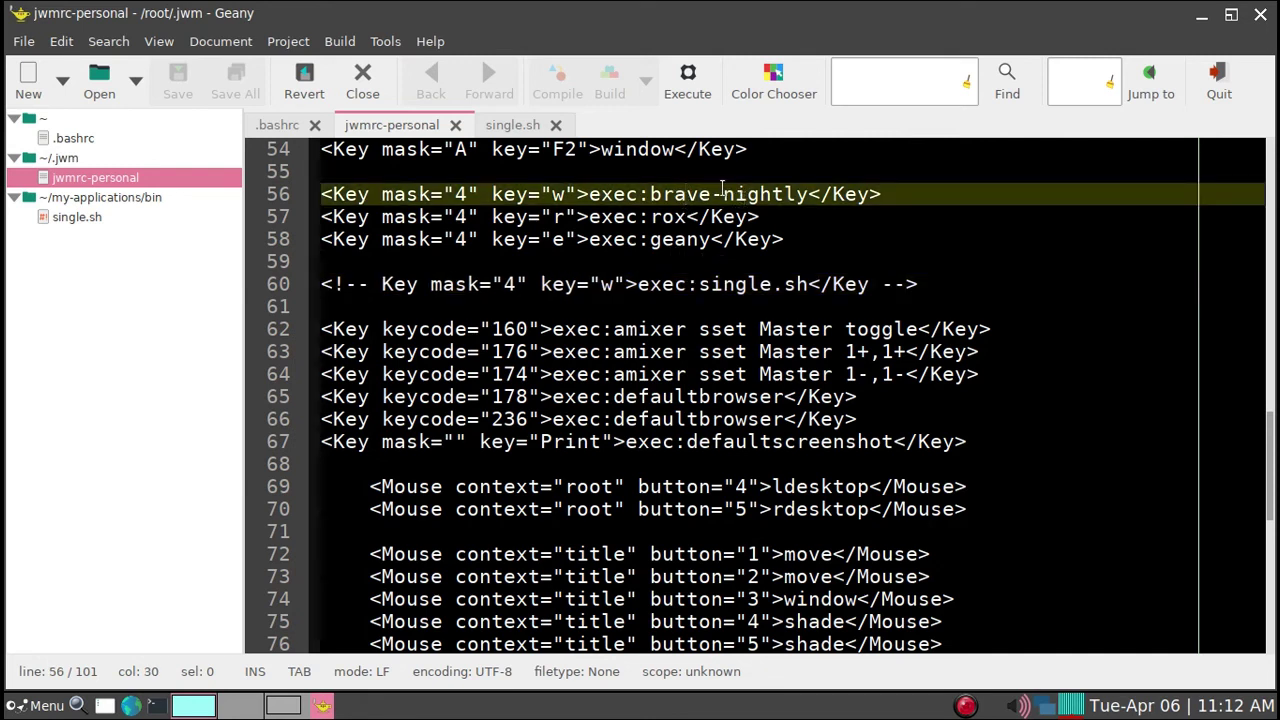
key("ctrl+k")
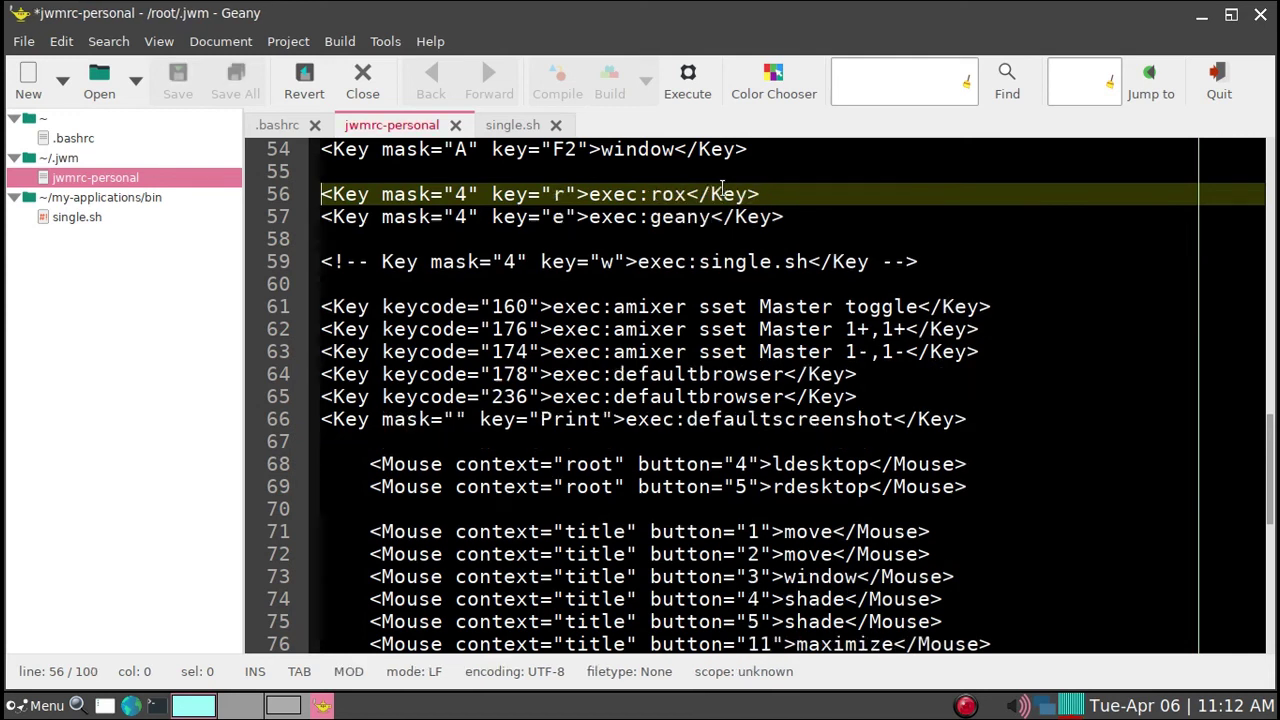
Uncomment the key "w" shortcut line that executes single.sh, remove the blank line above it, and save jwmrc-personal
key("Down")
key("Down")
key("Down")
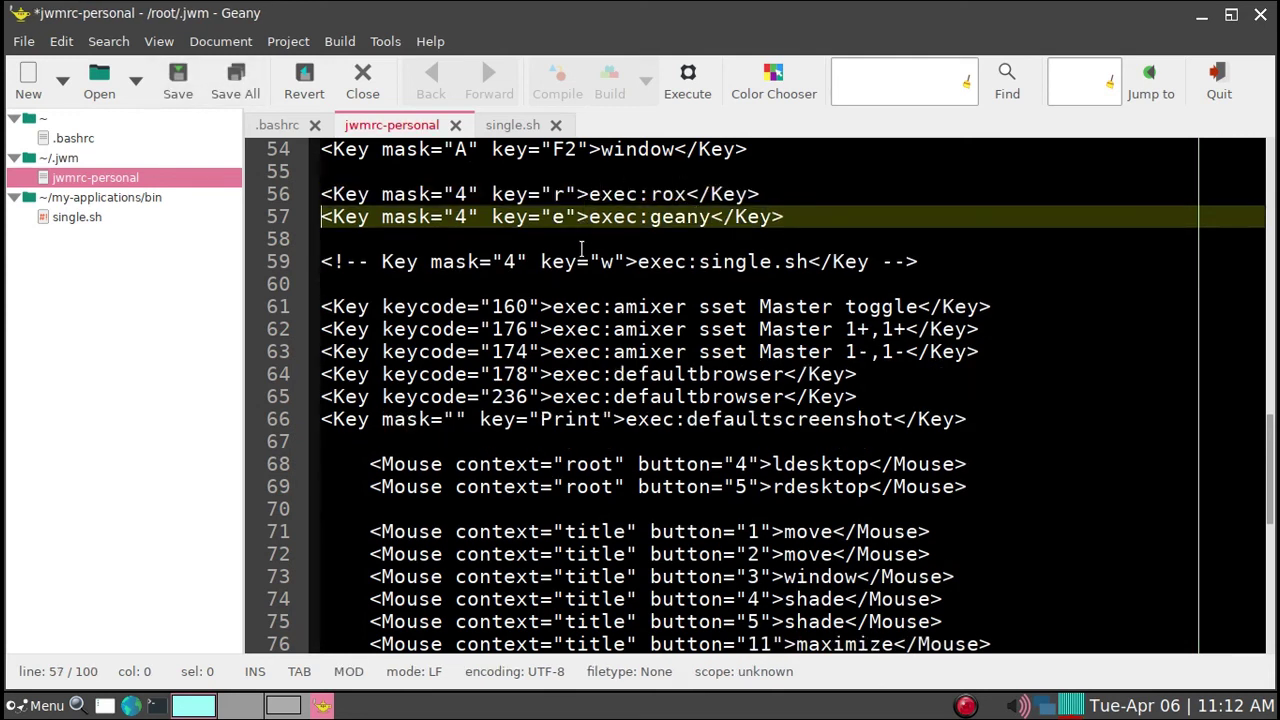
key("Right")
key("Delete")
key("Delete")
key("Delete")
key("Delete")
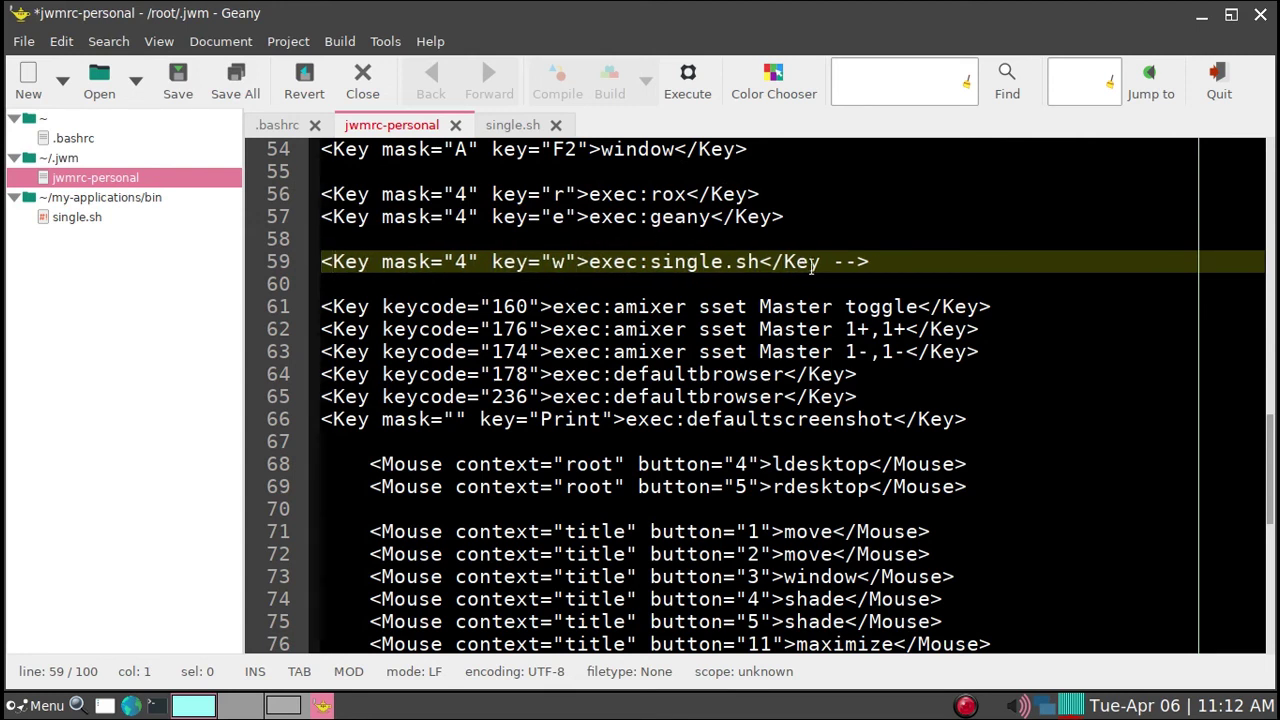
left_click(821, 262)
key("Delete")
key("Delete")
key("Delete")
key("Up")
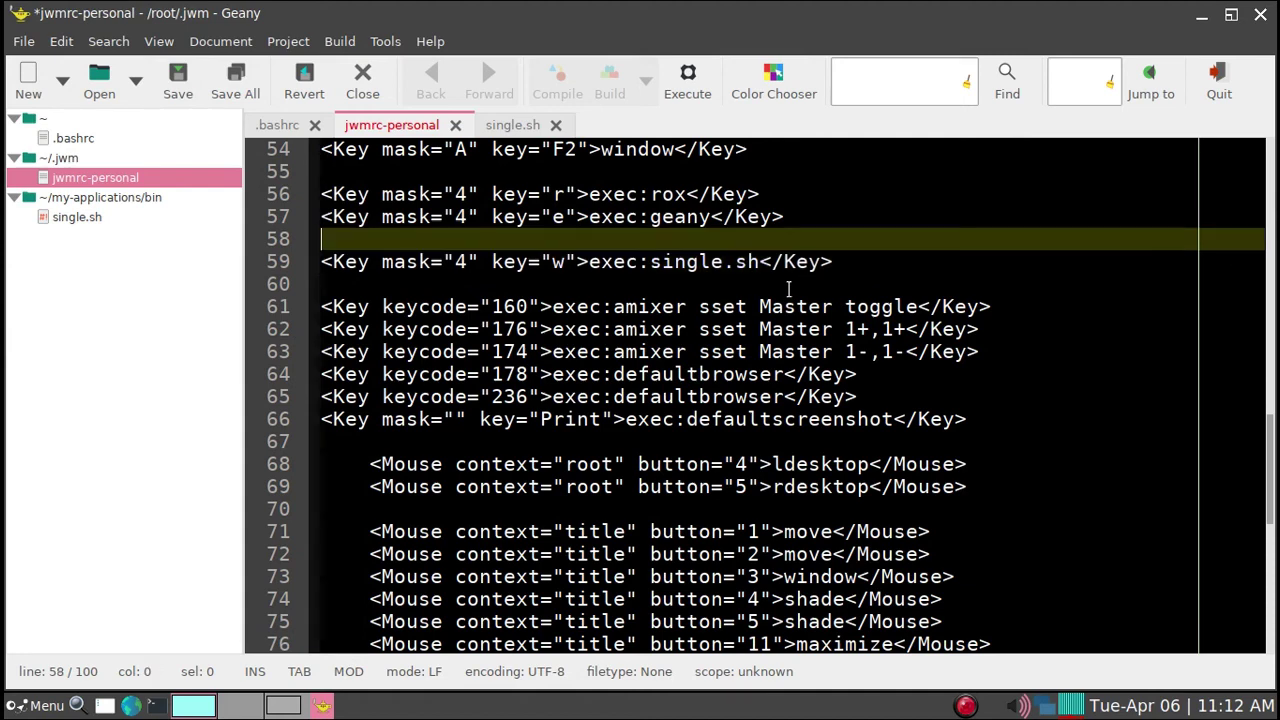
key("Delete")
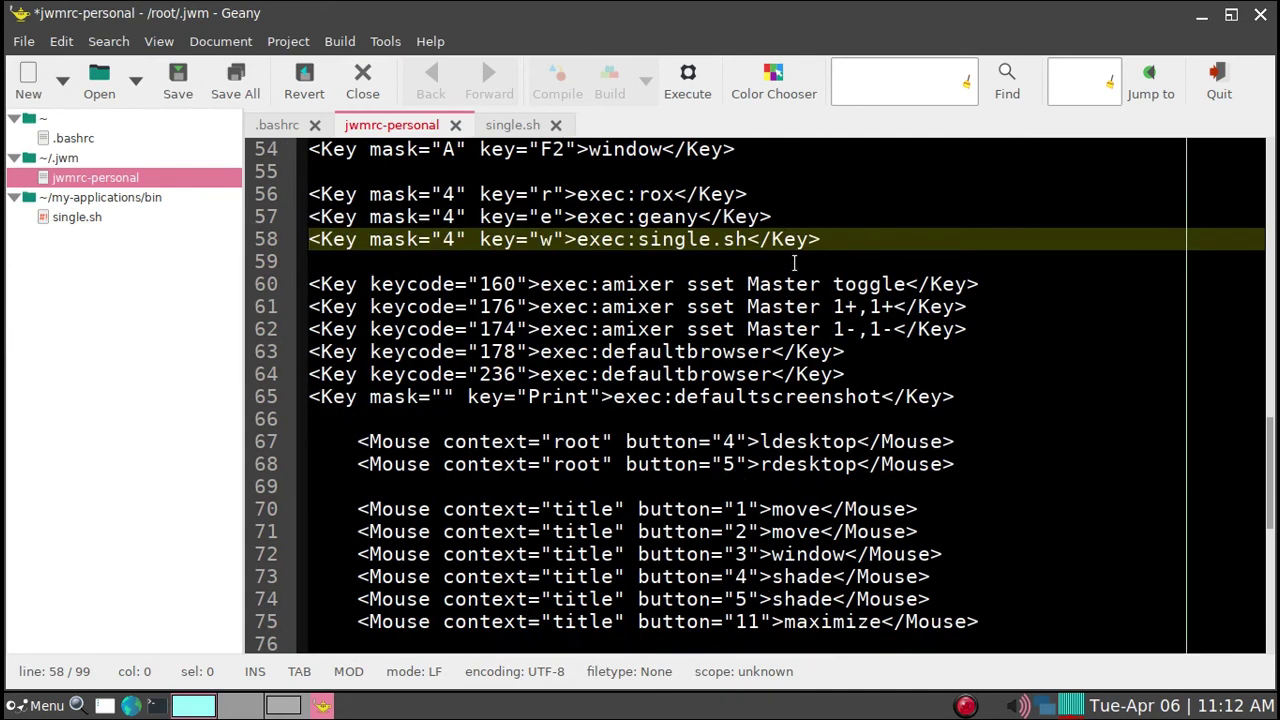
key("alt+f")
key("s")
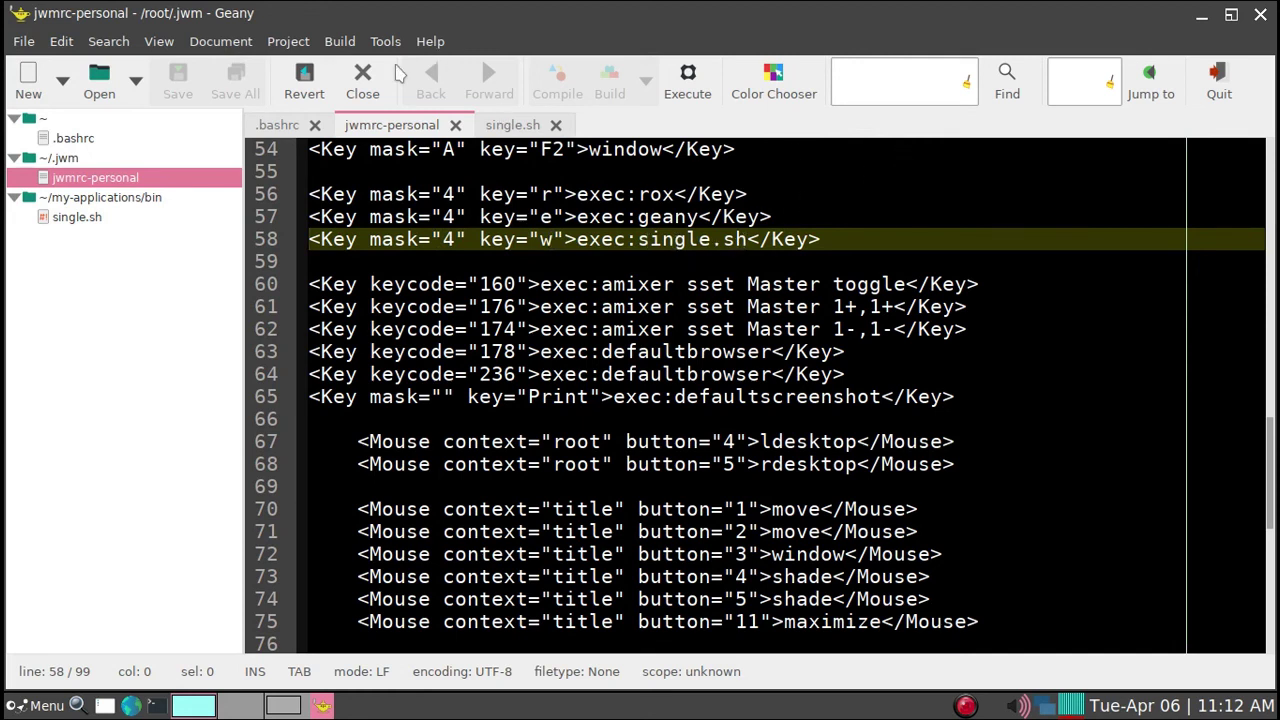
Close the editor and restart JWM from a new terminal with "jwm -restart & exit"
left_click(1261, 16)
key("ctrl+alt+t")
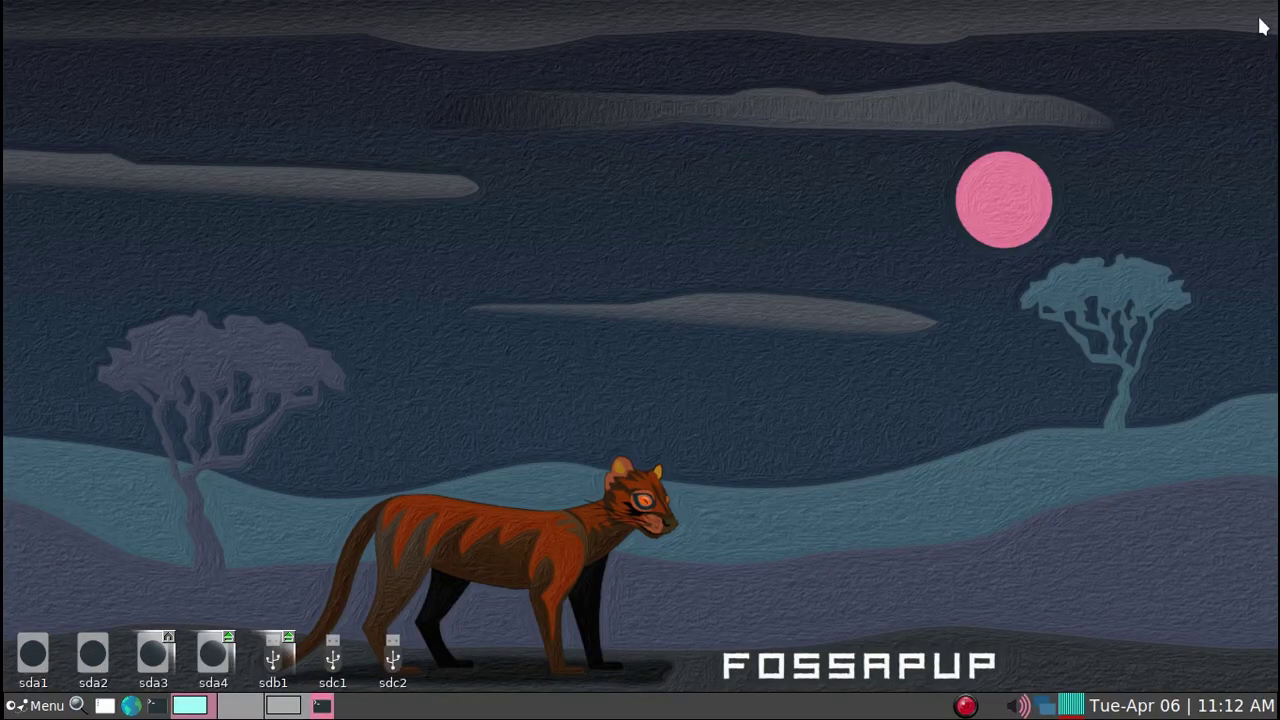
type("jwm -restart & exit")
key("Return")
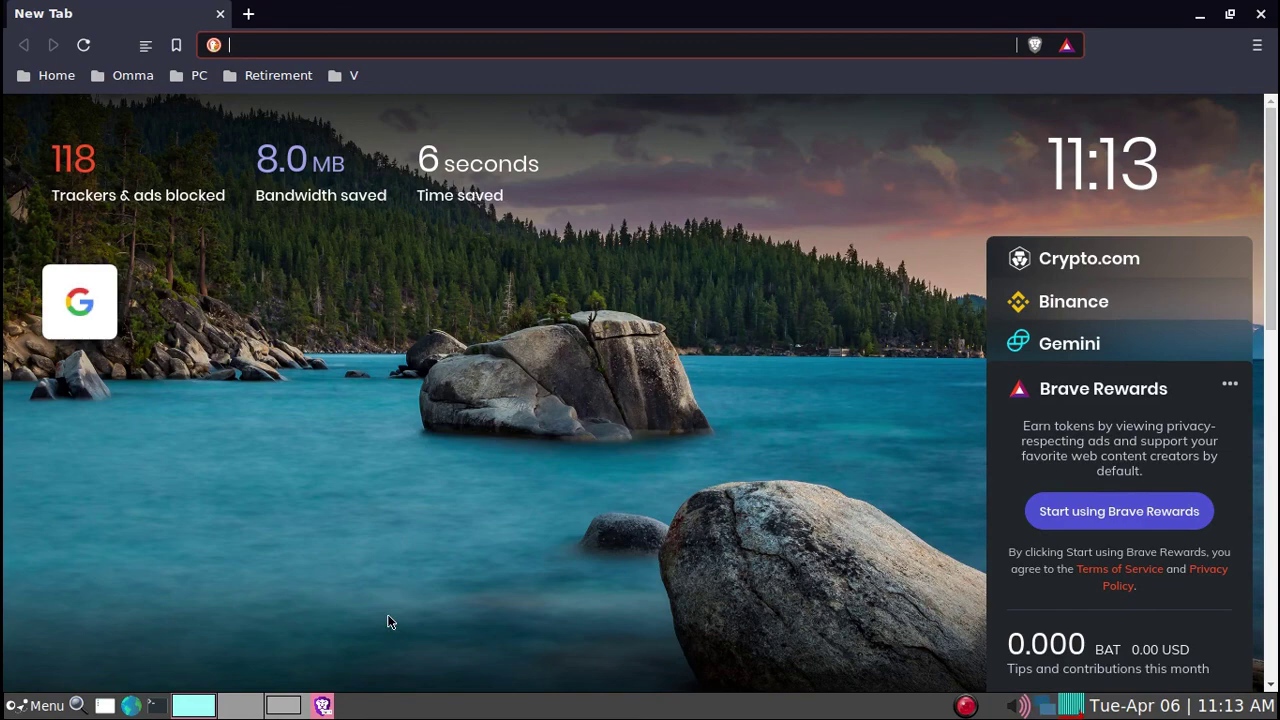
Test single-instance behaviour by moving to another workspace and returning from there to the open Brave window
key("ctrl+w")
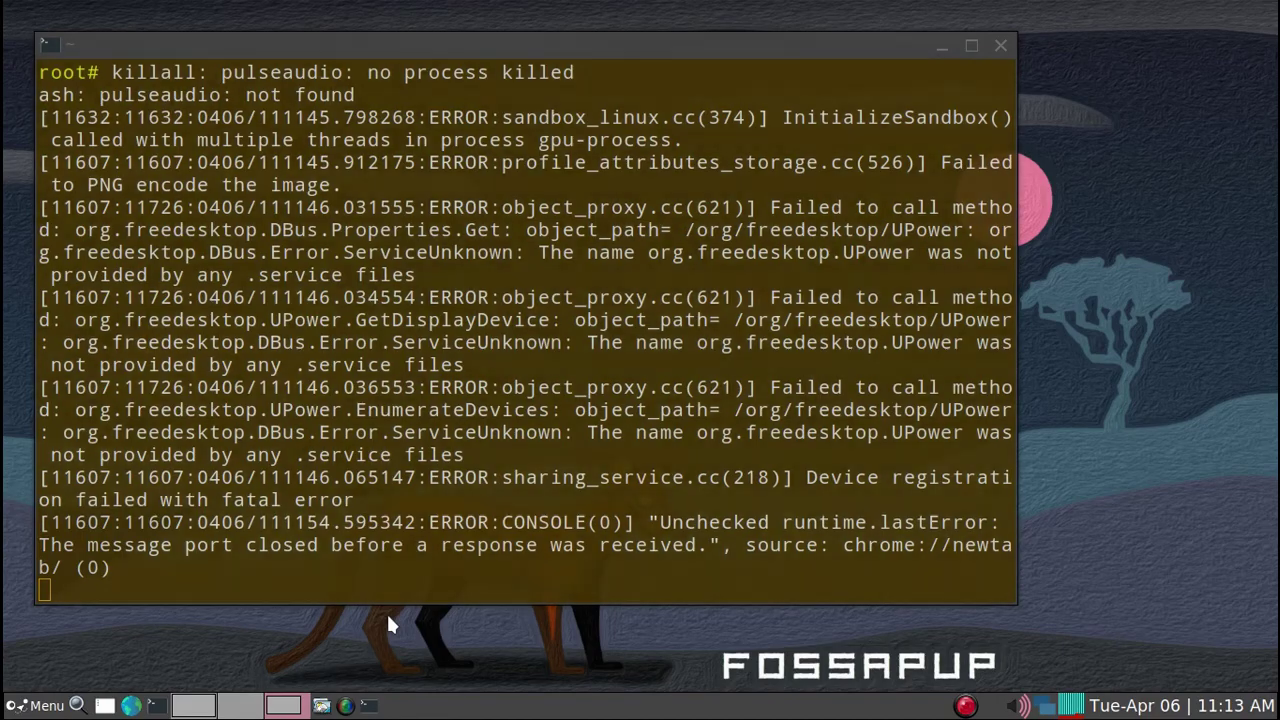
key("alt+Tab")
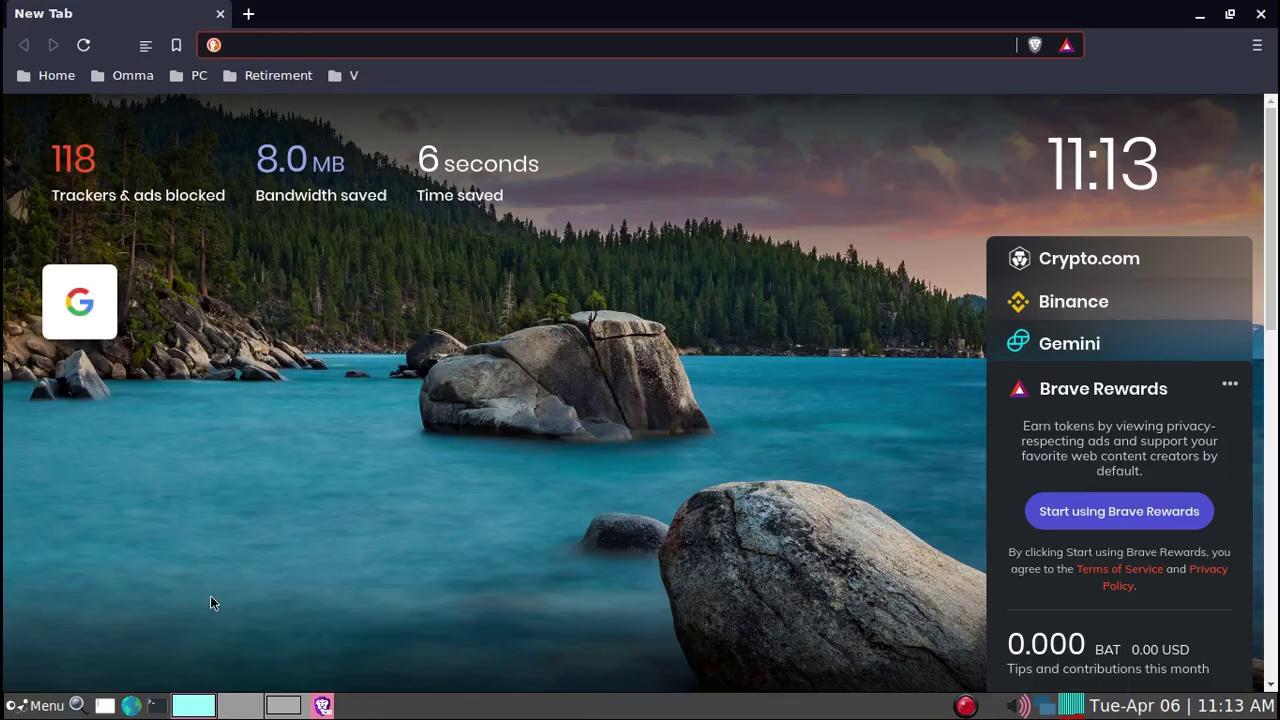